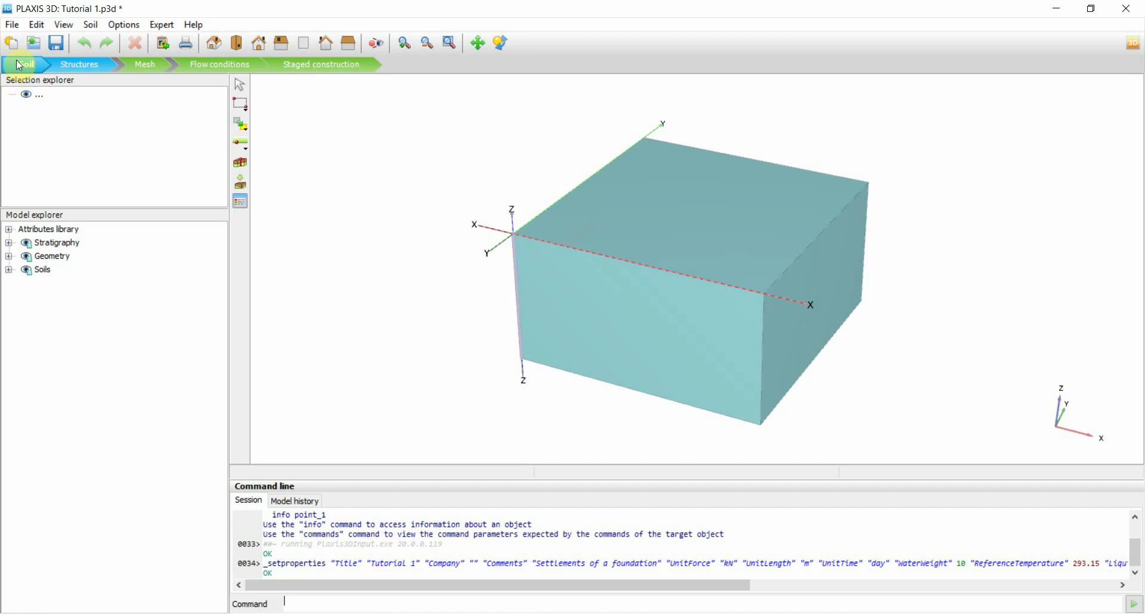
# - Extend the model contour in the project properties by setting x min and y min to -75 m
pyautogui.click(13, 26)
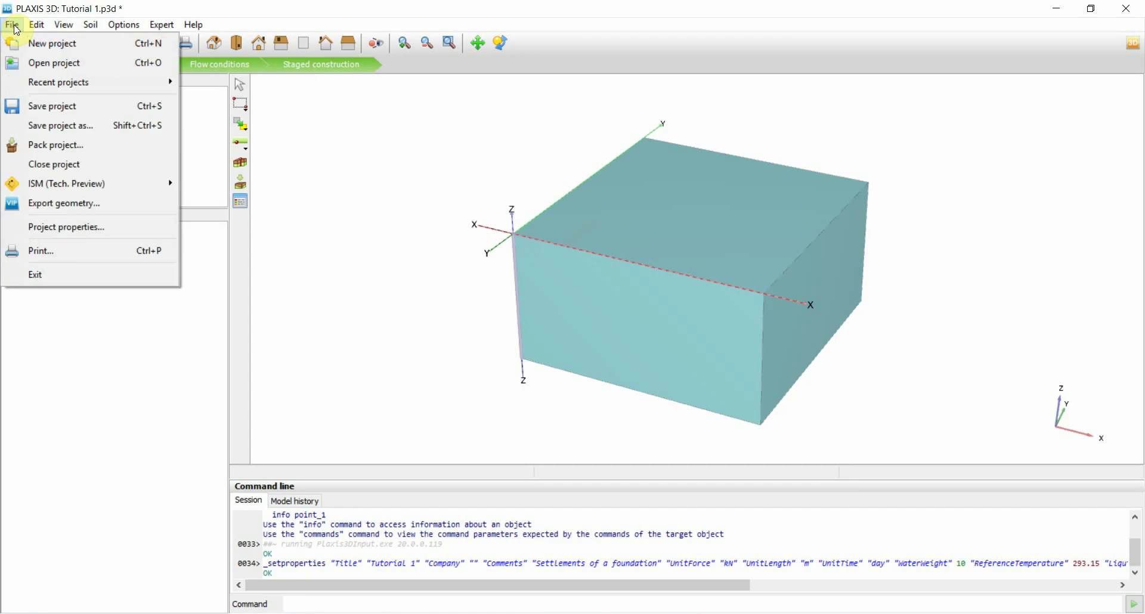
pyautogui.click(44, 226)
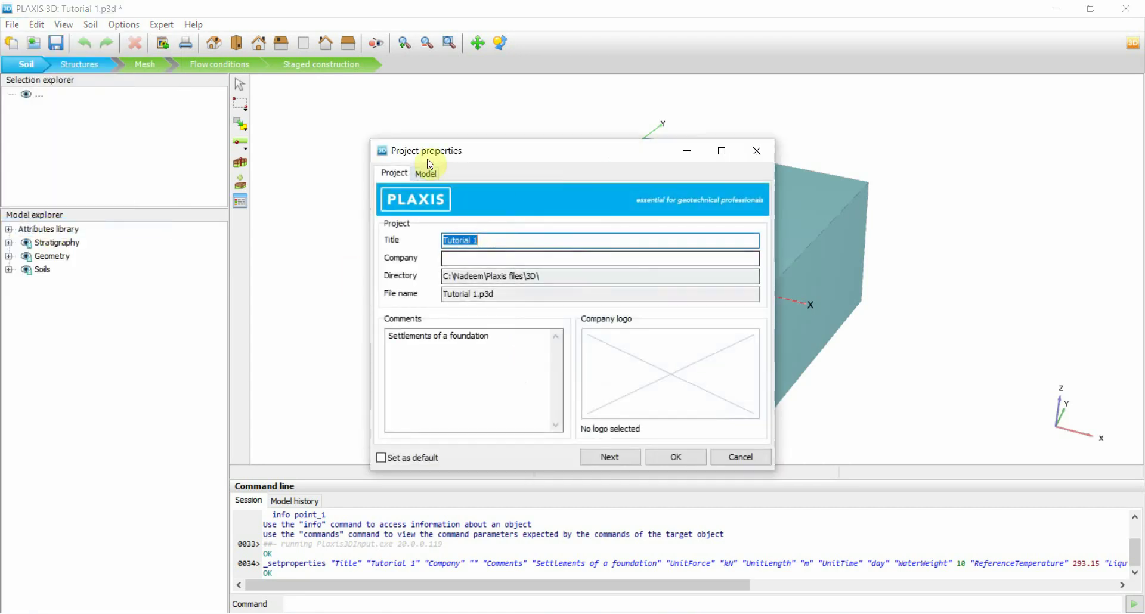
pyautogui.click(425, 174)
pyautogui.moveTo(539, 150); pyautogui.dragTo(244, 140)
pyautogui.click(358, 258)
pyautogui.write('-')
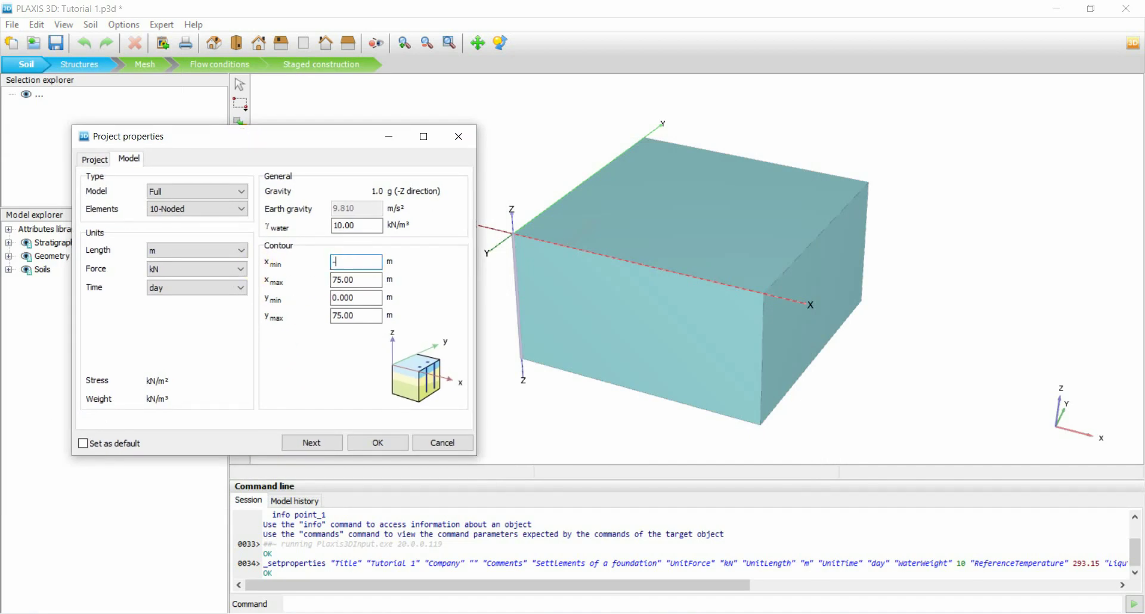
pyautogui.write('75')
pyautogui.press('Tab')
pyautogui.press('Tab')
pyautogui.write('-')
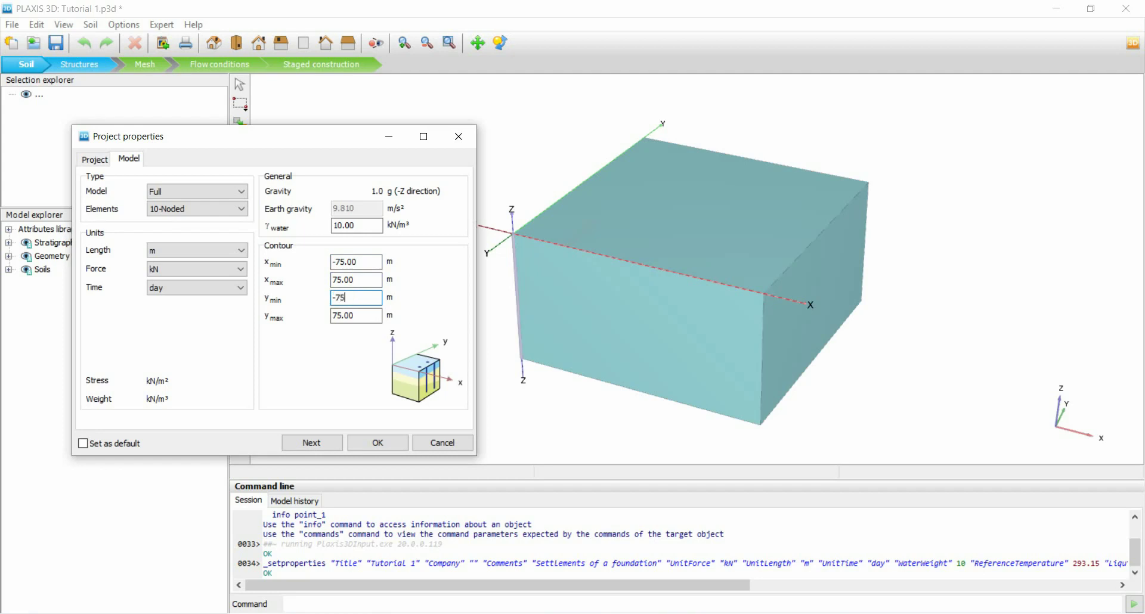
pyautogui.write('75')
pyautogui.click(374, 445)
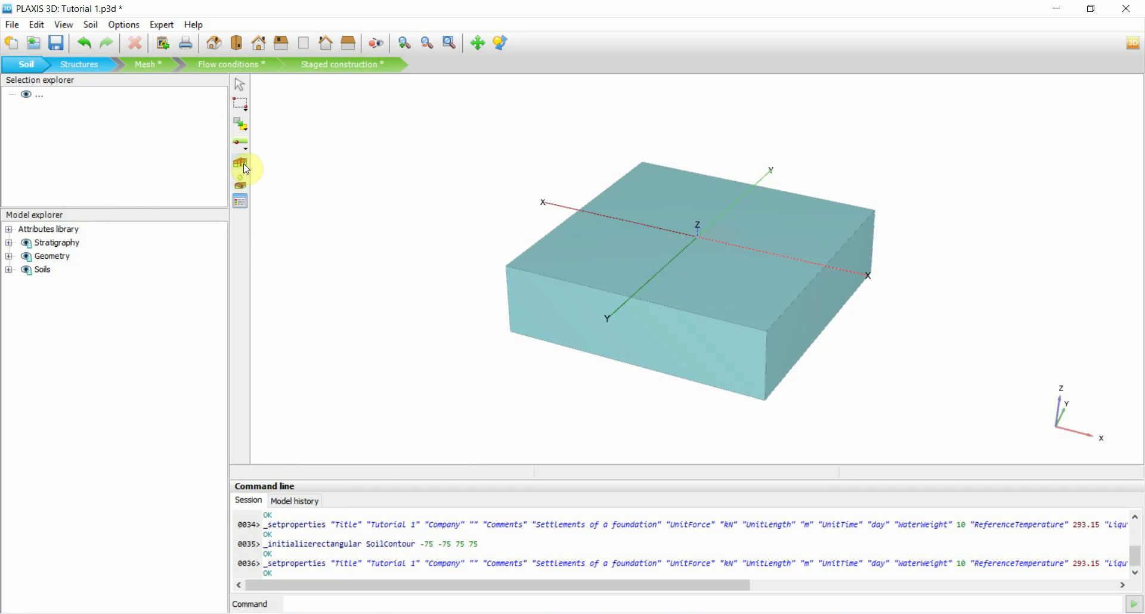
# - Add a second soil layer to the borehole and set the first layer's bottom to -10 m
pyautogui.click(89, 24)
pyautogui.click(128, 44)
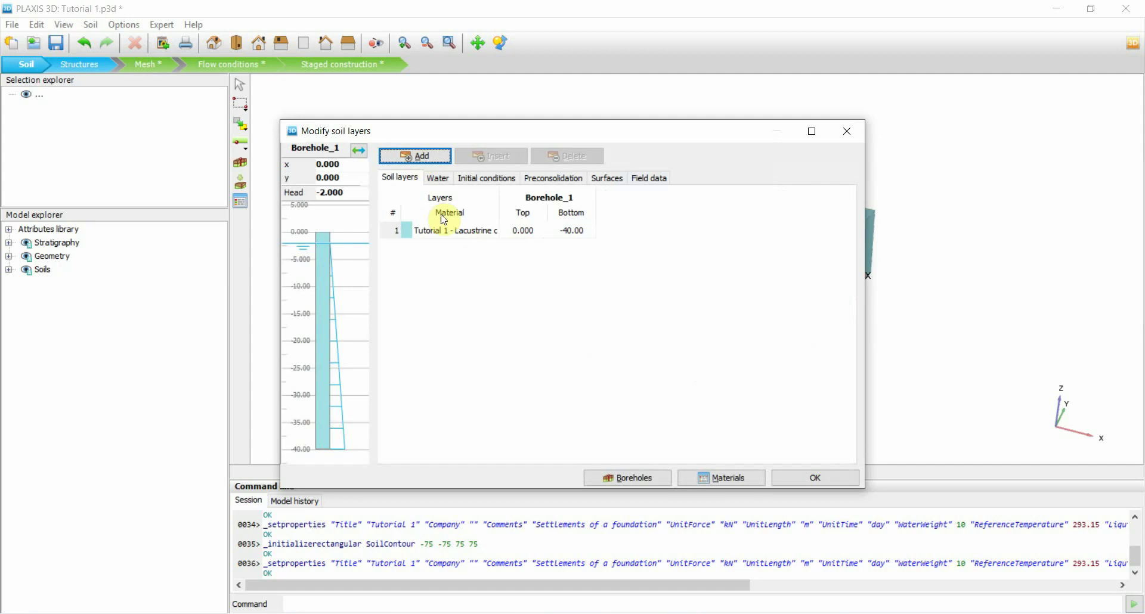
pyautogui.click(430, 158)
pyautogui.click(449, 252)
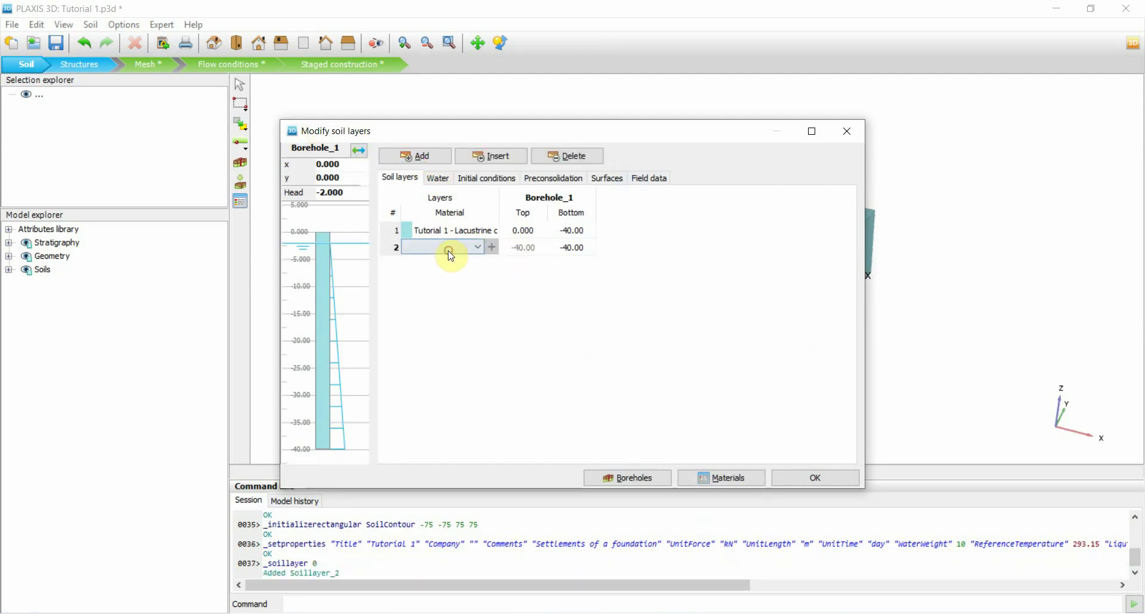
pyautogui.click(448, 250)
pyautogui.click(570, 231)
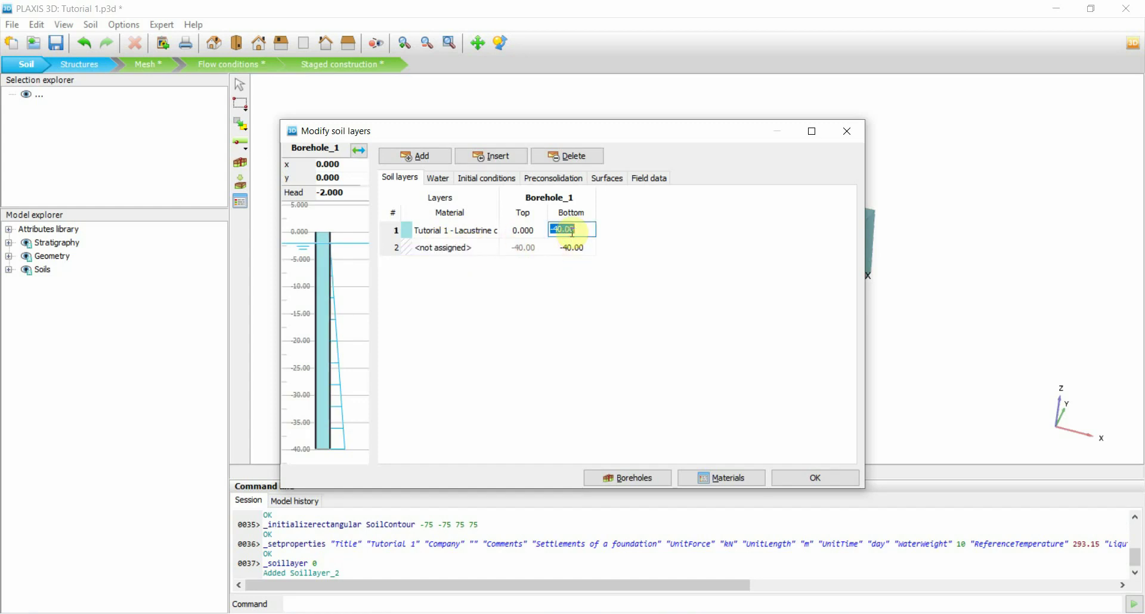
pyautogui.write('-10')
pyautogui.press('Return')
# - Copy the Tutorial 6 - Stiff sand material from the global materials into the project materials
pyautogui.click(722, 479)
pyautogui.click(621, 138)
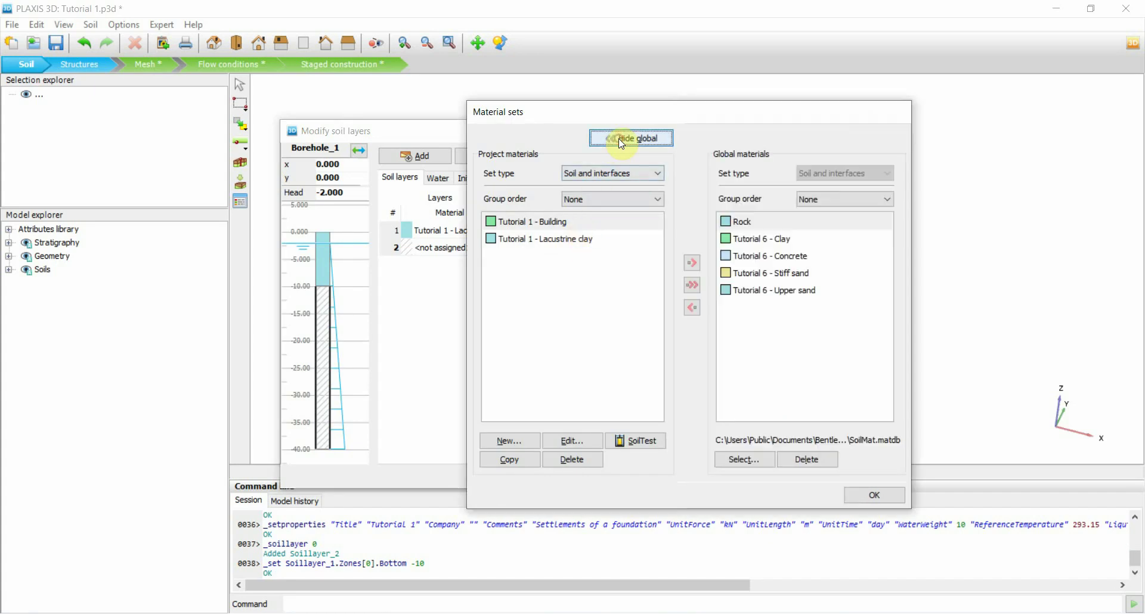
pyautogui.click(757, 273)
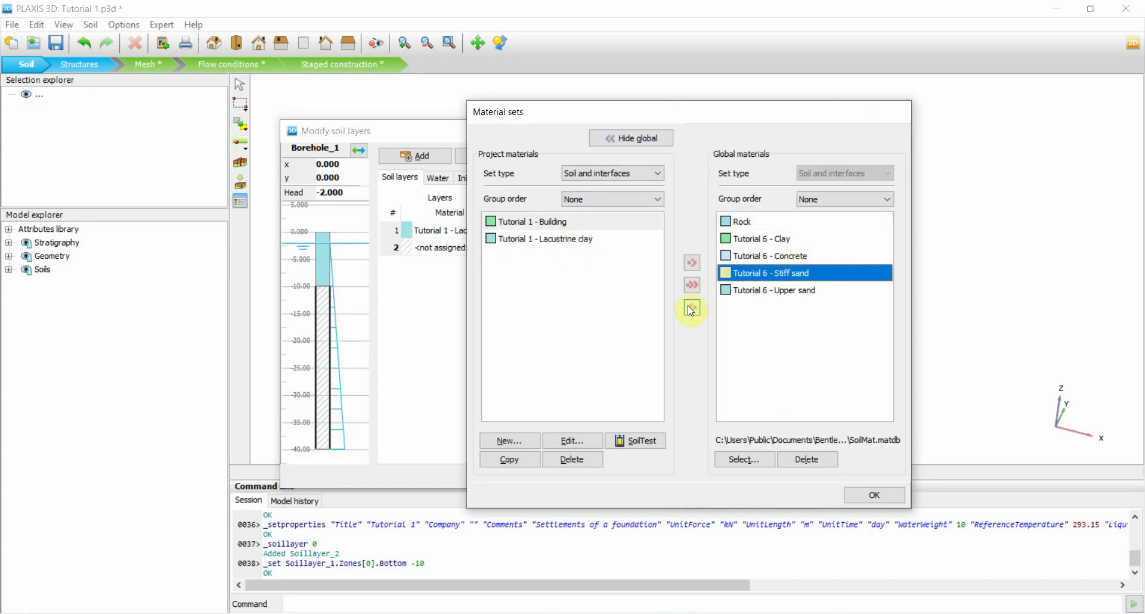
pyautogui.click(691, 307)
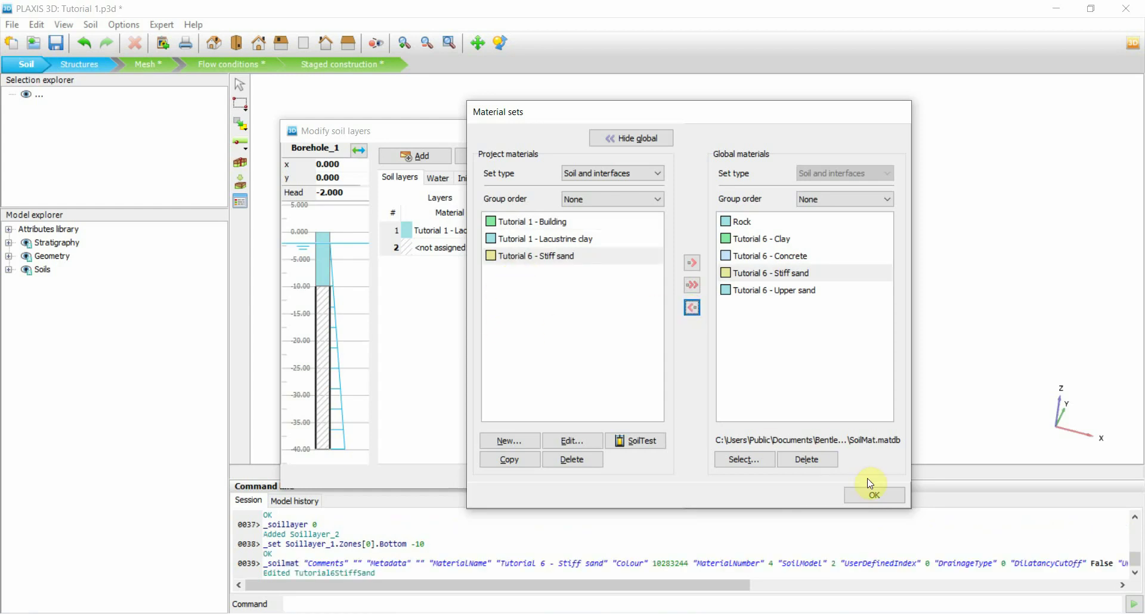
pyautogui.click(872, 496)
# - Assign the Tutorial 6 - Stiff sand material to the second soil layer and accept the soil layers
pyautogui.click(448, 247)
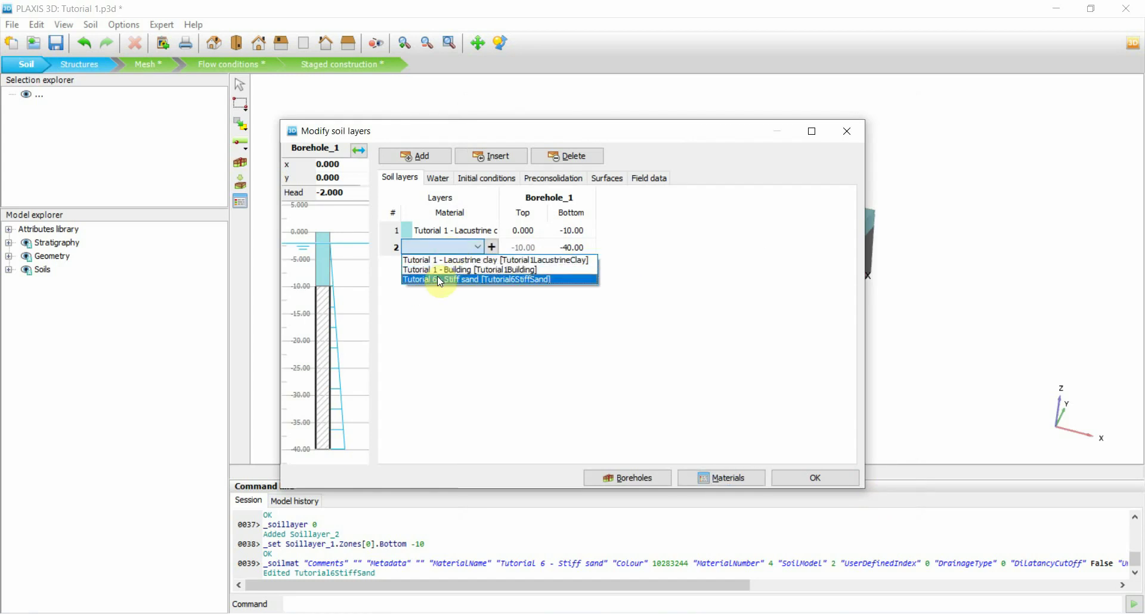
pyautogui.click(440, 280)
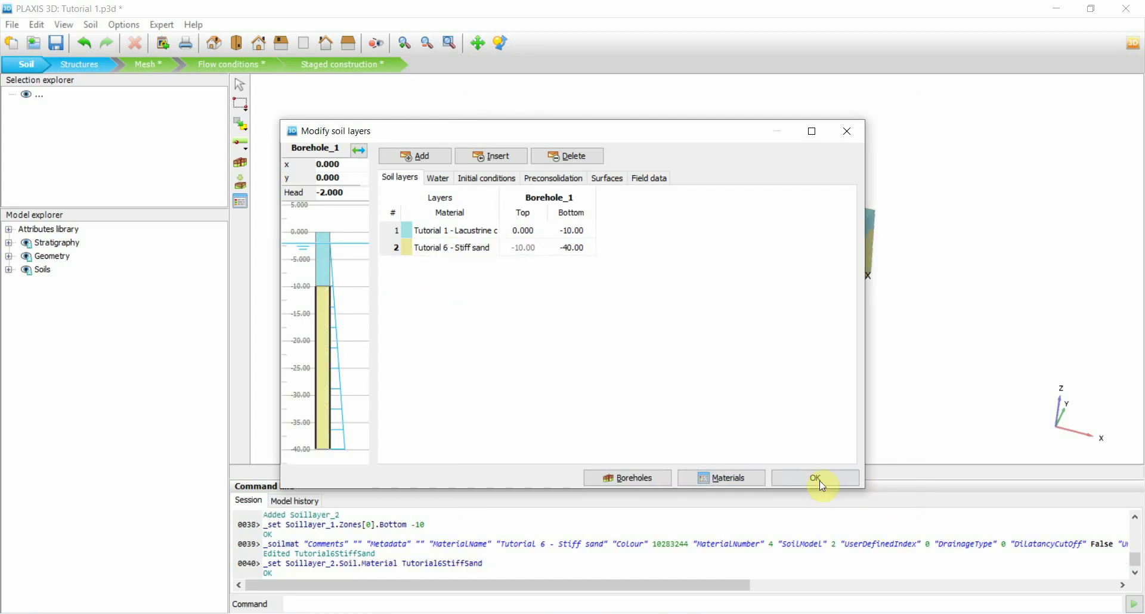
pyautogui.click(818, 479)
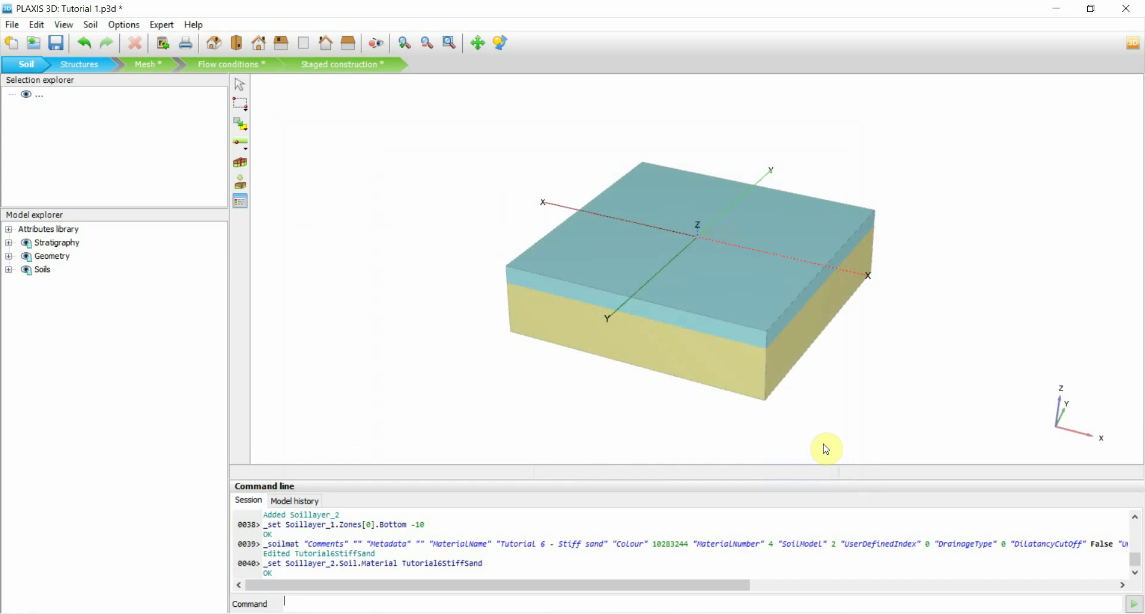
# - Switch to Structures mode and delete the existing volume near the model's origin
pyautogui.click(85, 66)
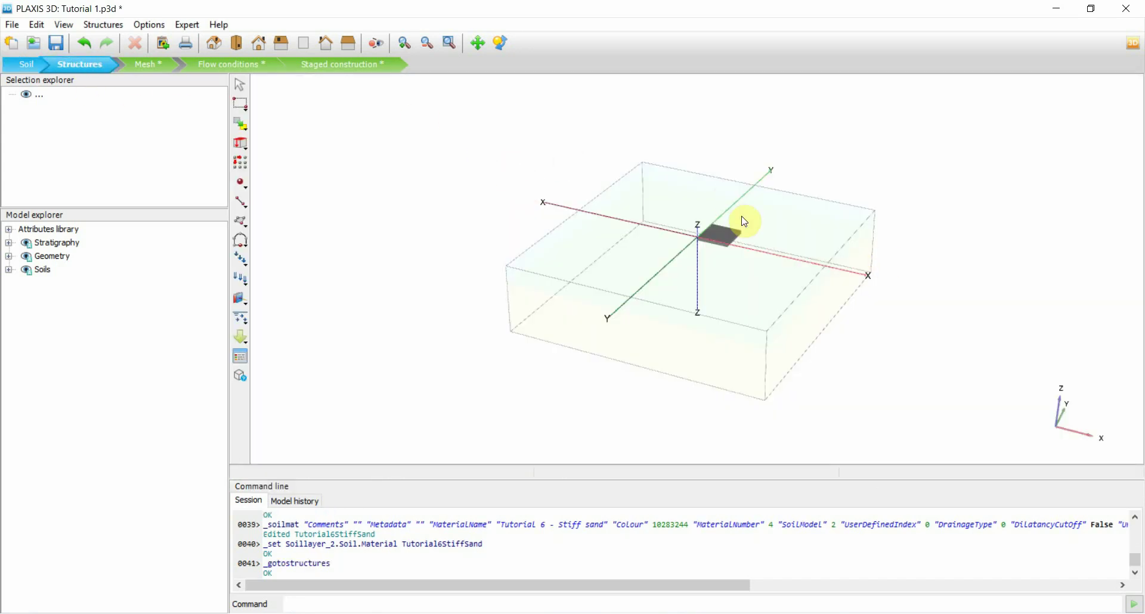
pyautogui.click(738, 235)
pyautogui.press('Delete')
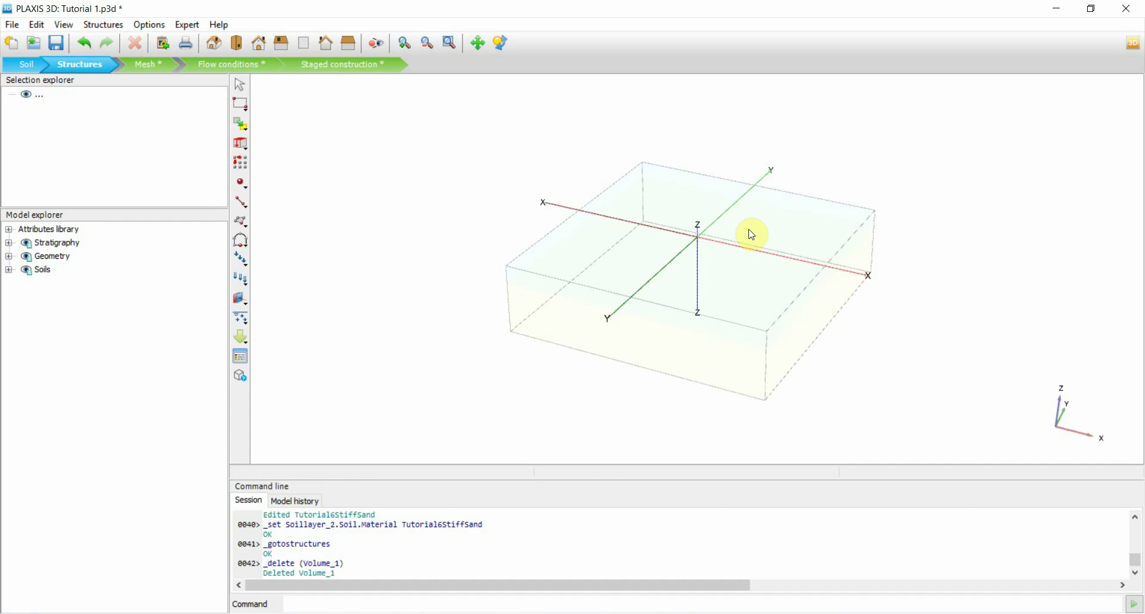
# - Draw a four-point surface around the origin in plan view, with corners at about (-26, 23), (30, 24), (30, -28) and (-26, -29)
pyautogui.click(500, 42)
pyautogui.moveTo(718, 301)
pyautogui.mouseDown()
pyautogui.moveTo(577, 324)
pyautogui.moveTo(590, 232)
pyautogui.mouseUp()
pyautogui.click(495, 44)
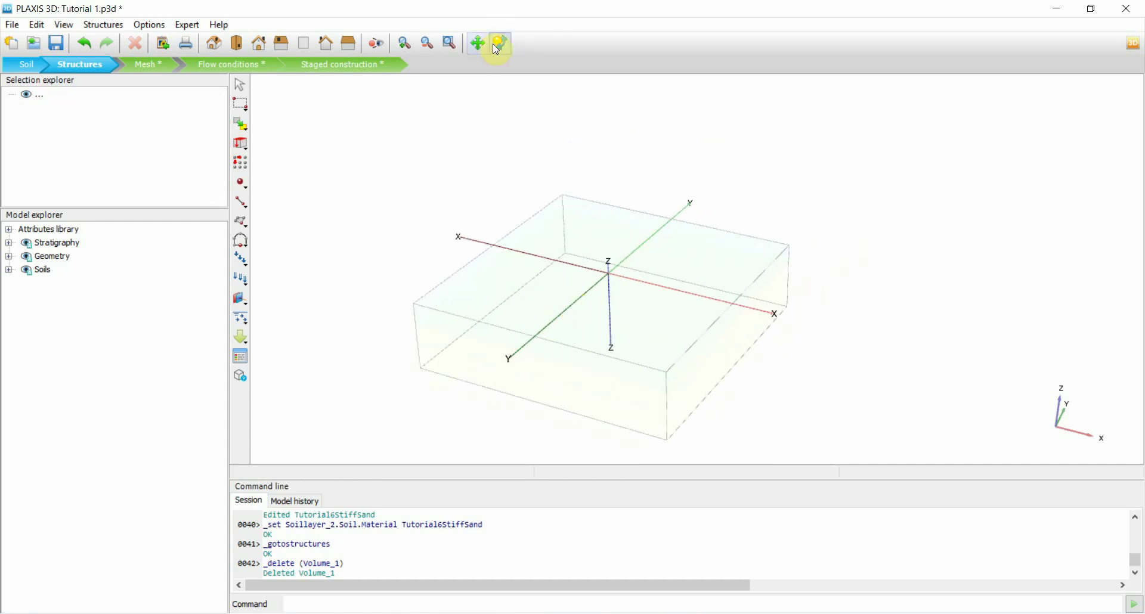
pyautogui.moveTo(537, 340); pyautogui.dragTo(680, 365)
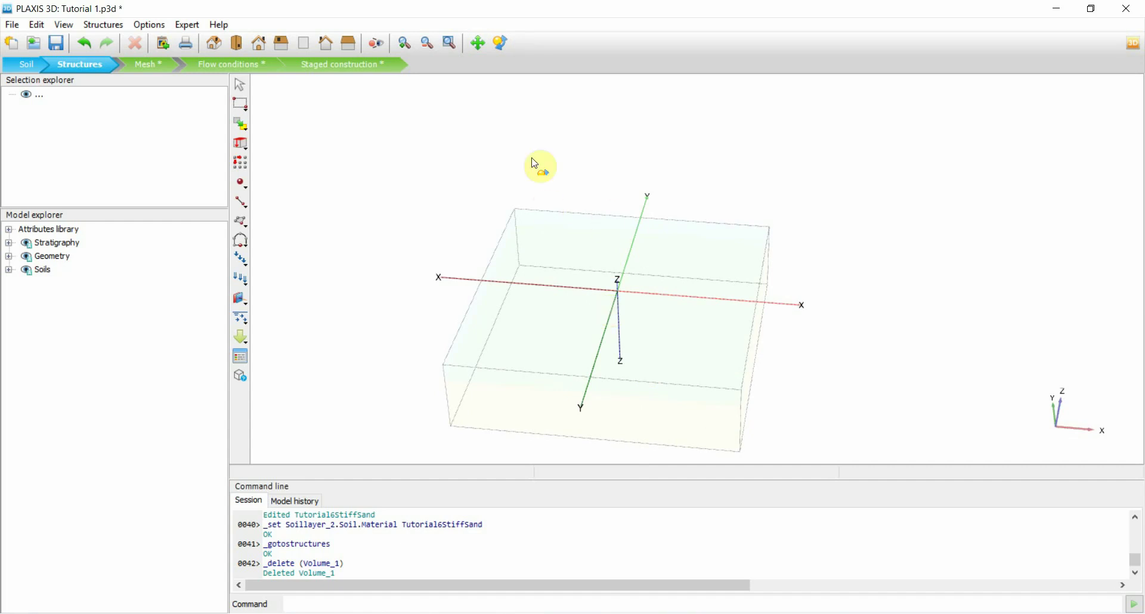
pyautogui.click(237, 47)
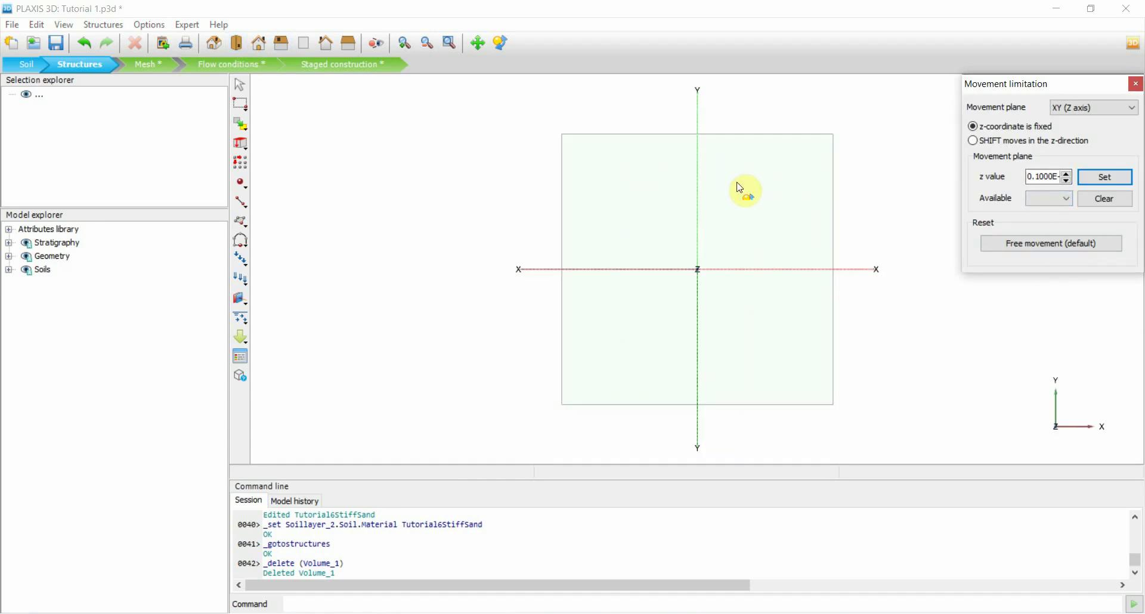
pyautogui.click(241, 224)
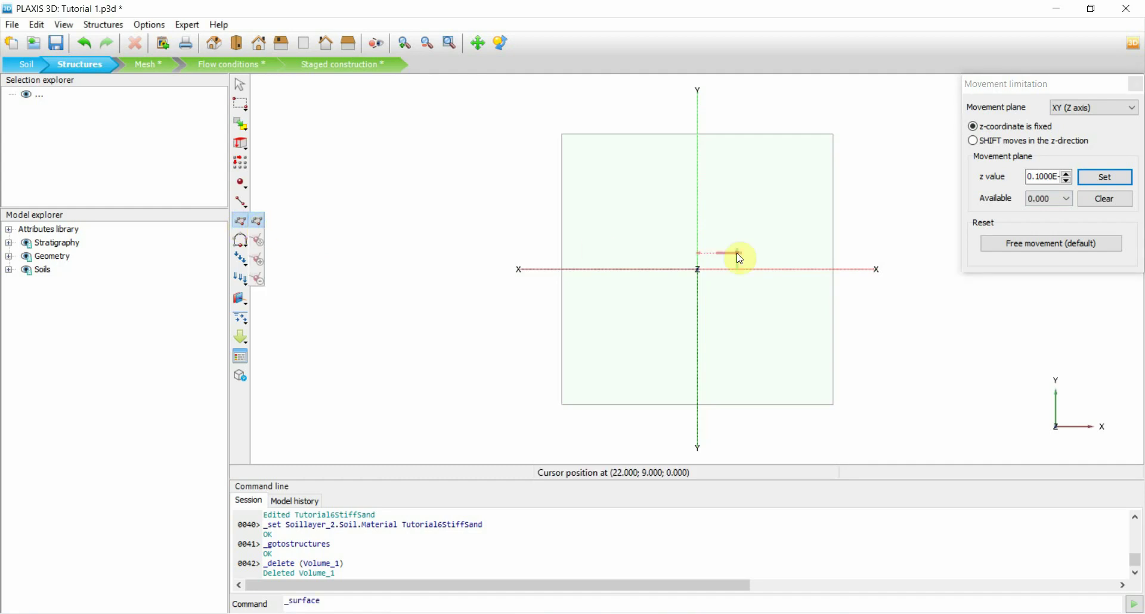
pyautogui.click(650, 228)
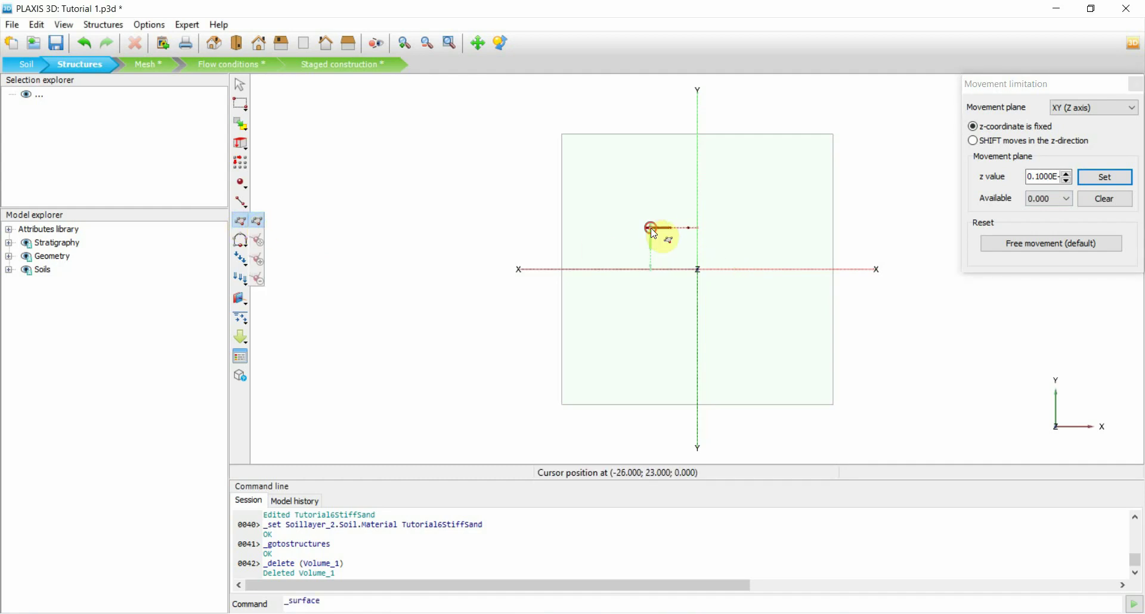
pyautogui.click(752, 226)
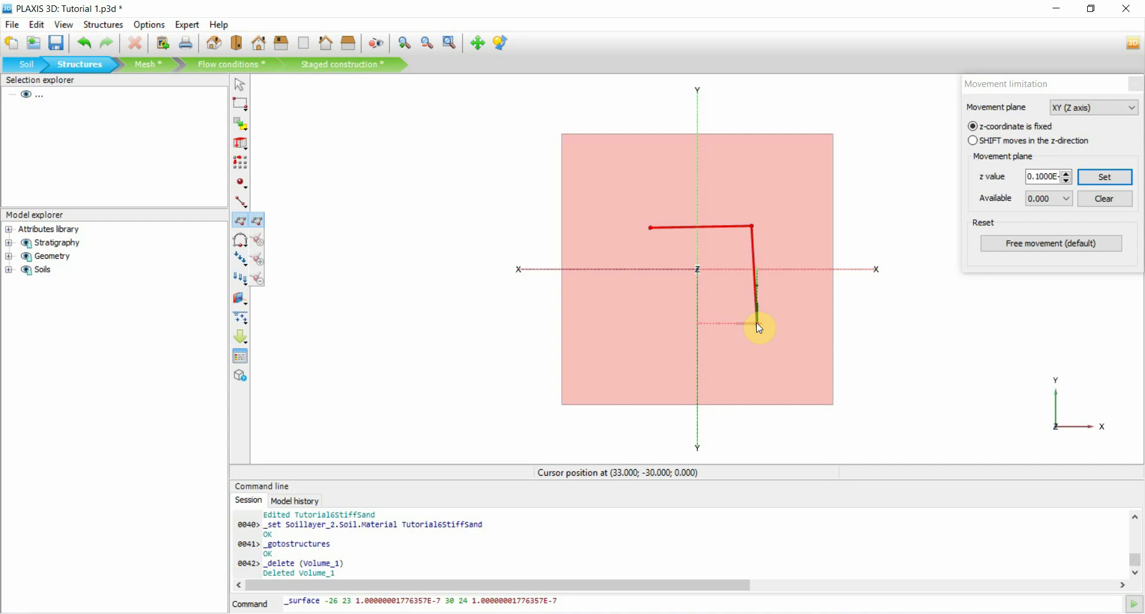
pyautogui.click(753, 321)
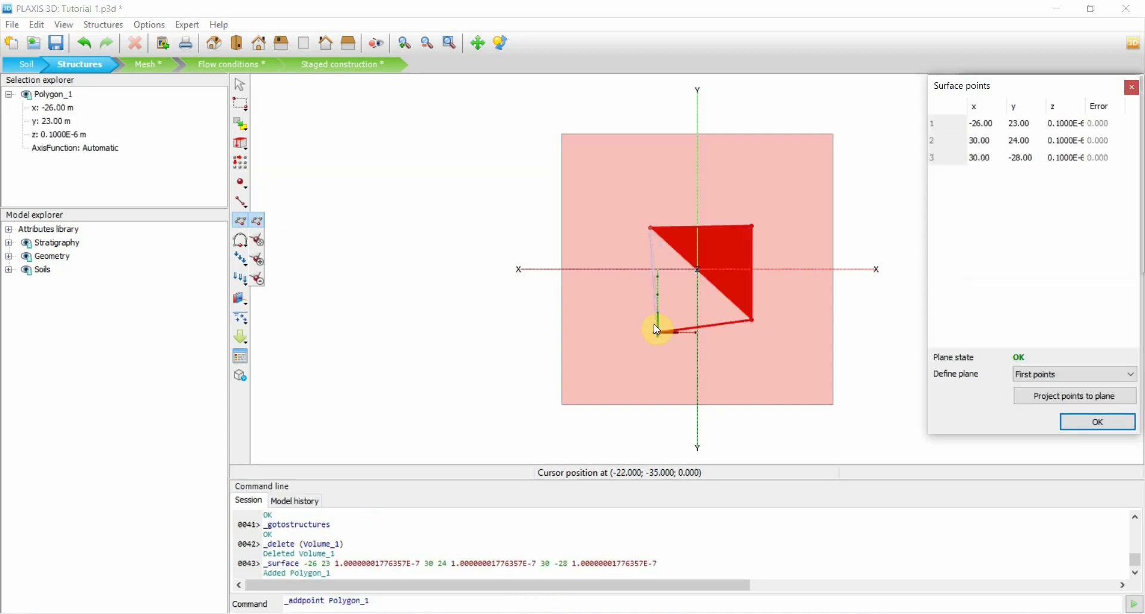
pyautogui.click(651, 322)
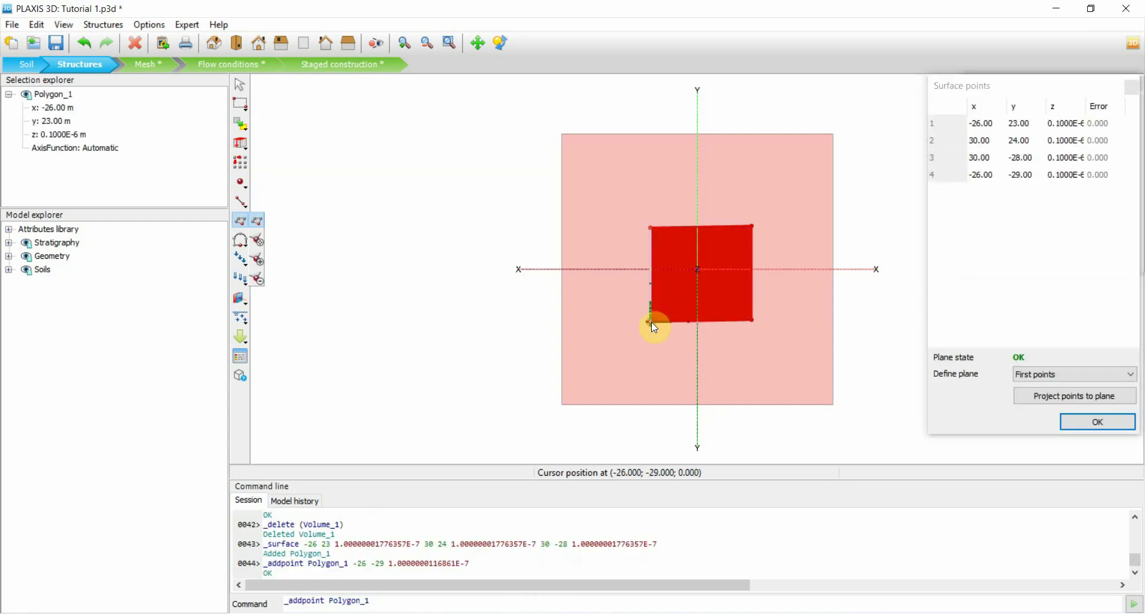
# - Set the surface's first point to x -15 and y 15
pyautogui.doubleClick(978, 124)
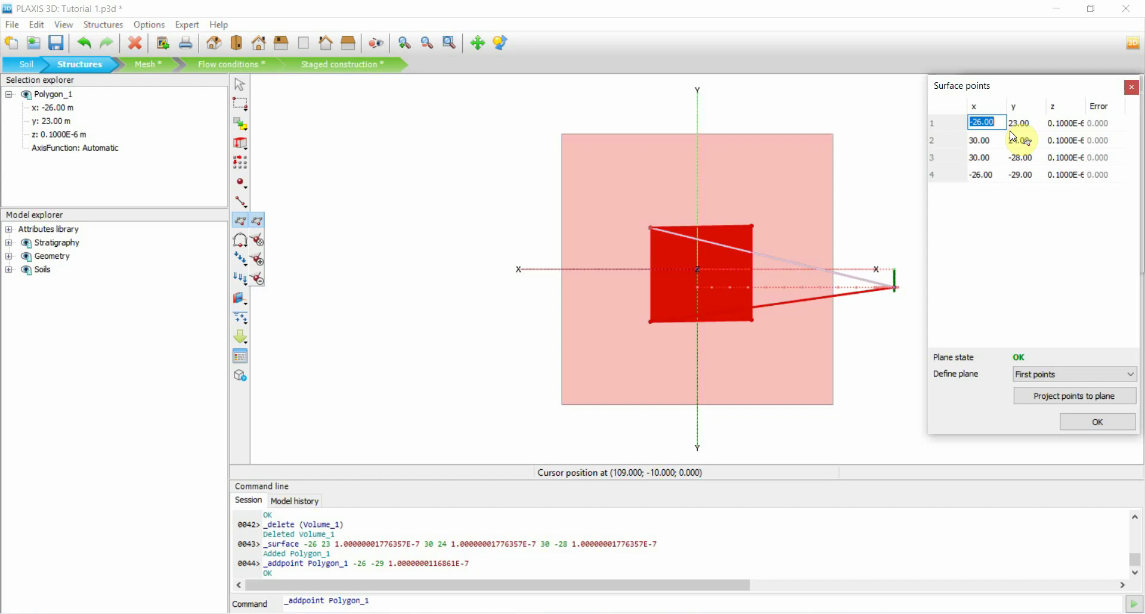
pyautogui.write('-15')
pyautogui.press('Tab')
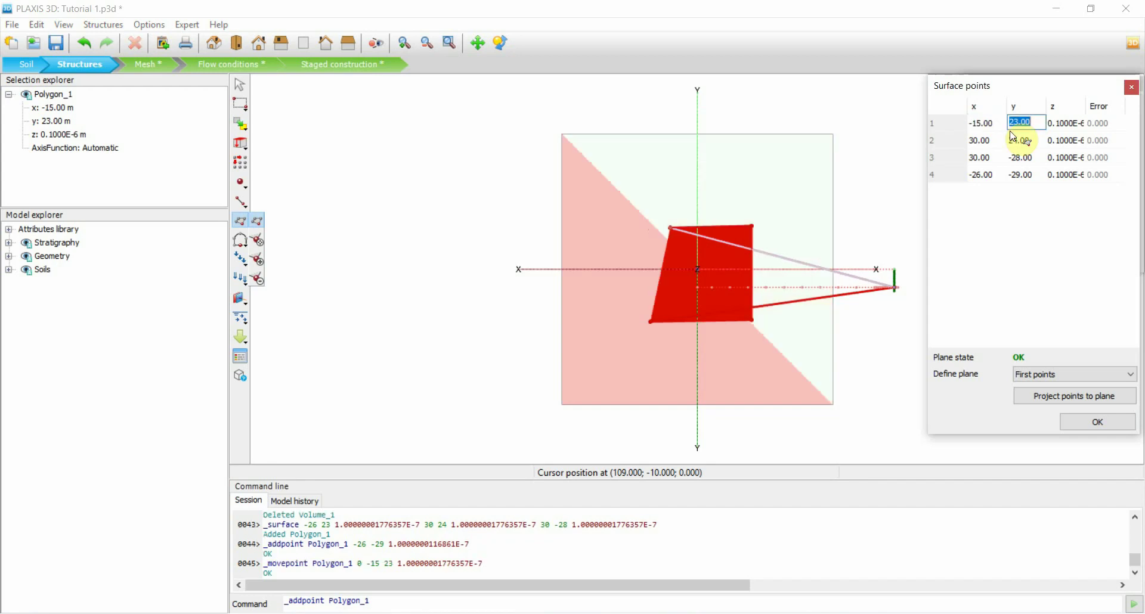
pyautogui.write('1')
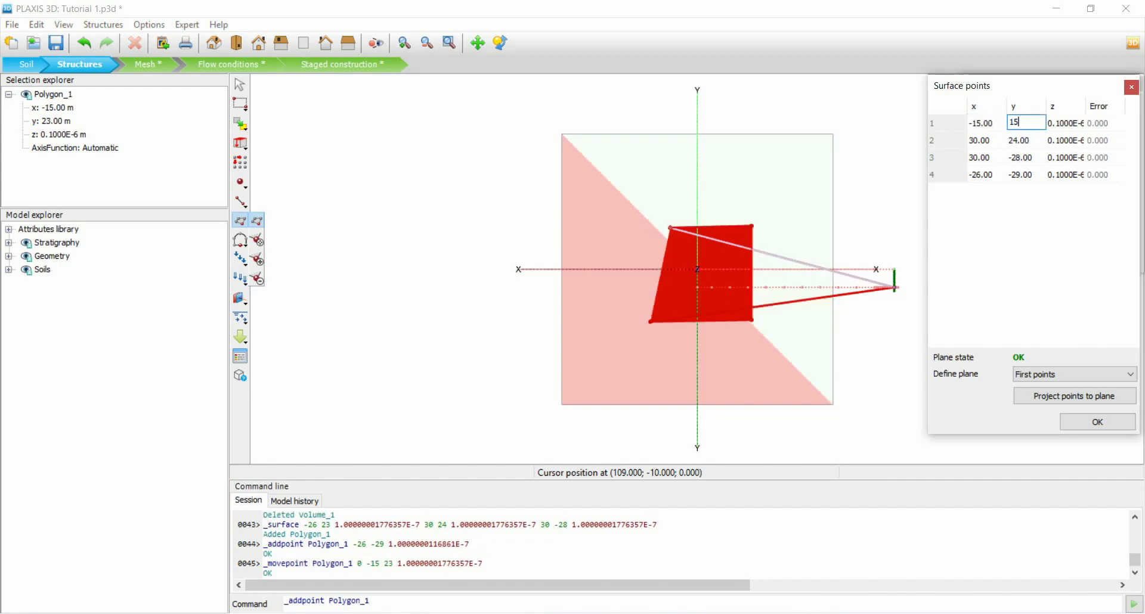
pyautogui.write('5')
pyautogui.press('Tab')
pyautogui.press('Tab')
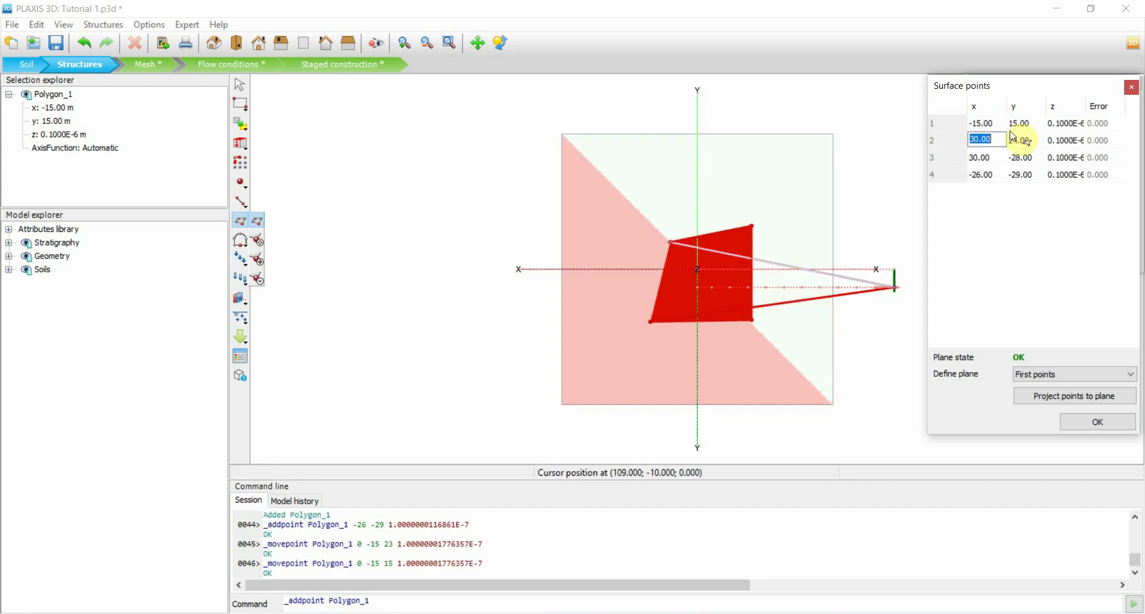
# - Set the surface's second point to x 15, y 15 and z -4
pyautogui.write('1')
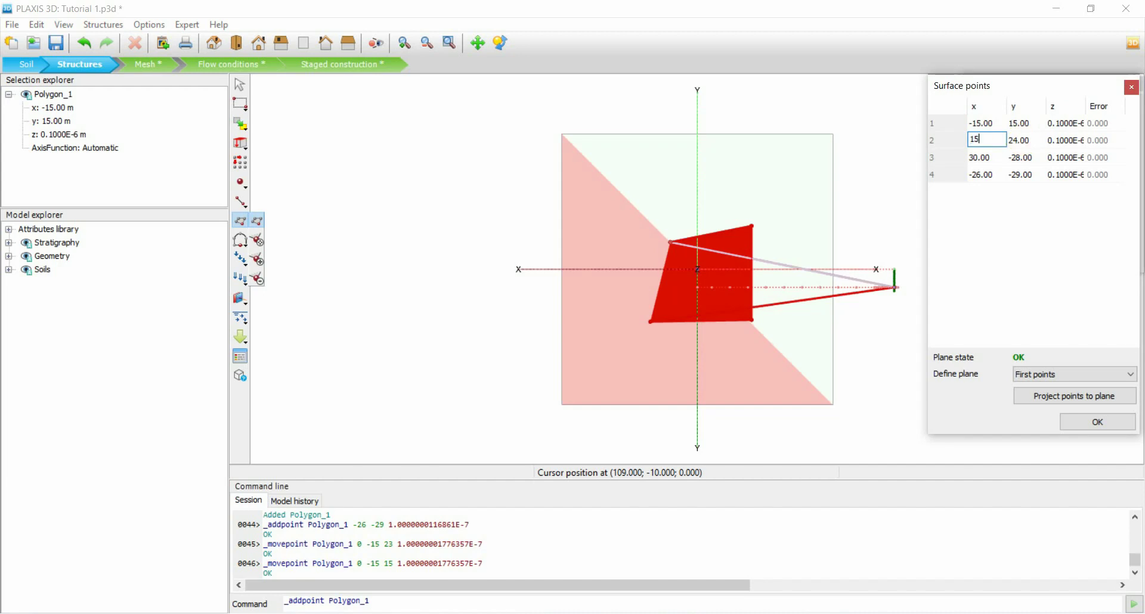
pyautogui.write('5')
pyautogui.click(1021, 141)
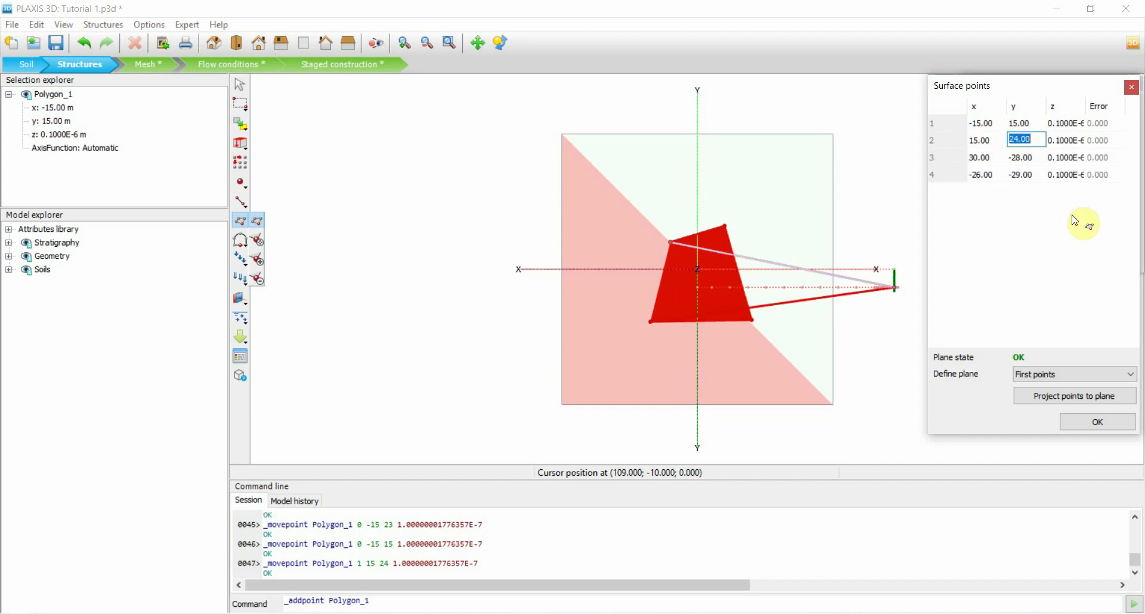
pyautogui.write('15')
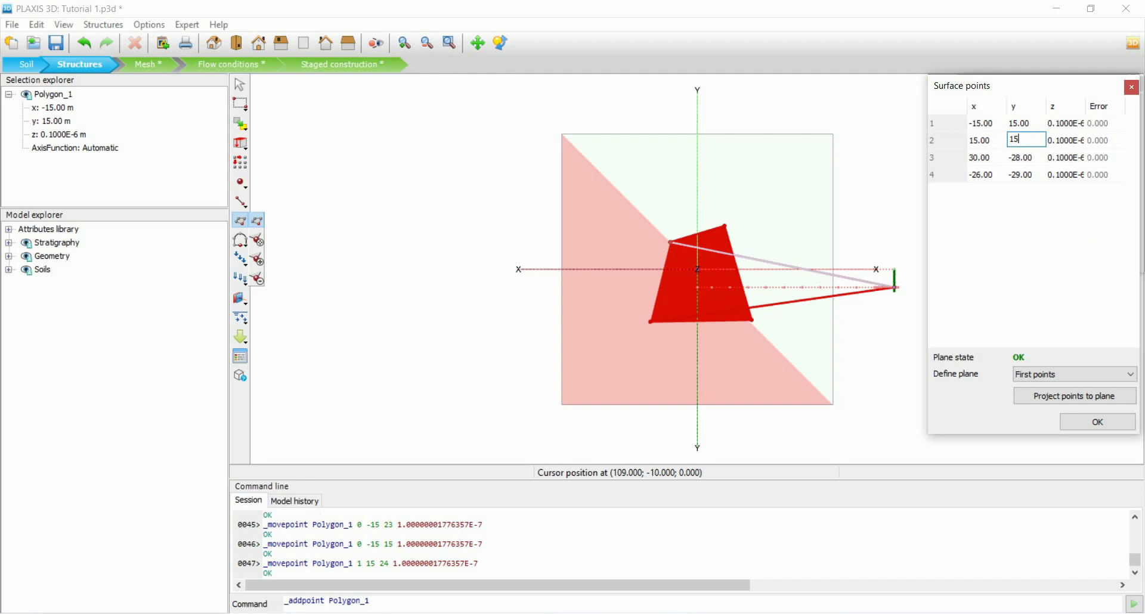
pyautogui.press('Tab')
pyautogui.write('-')
pyautogui.press('Tab')
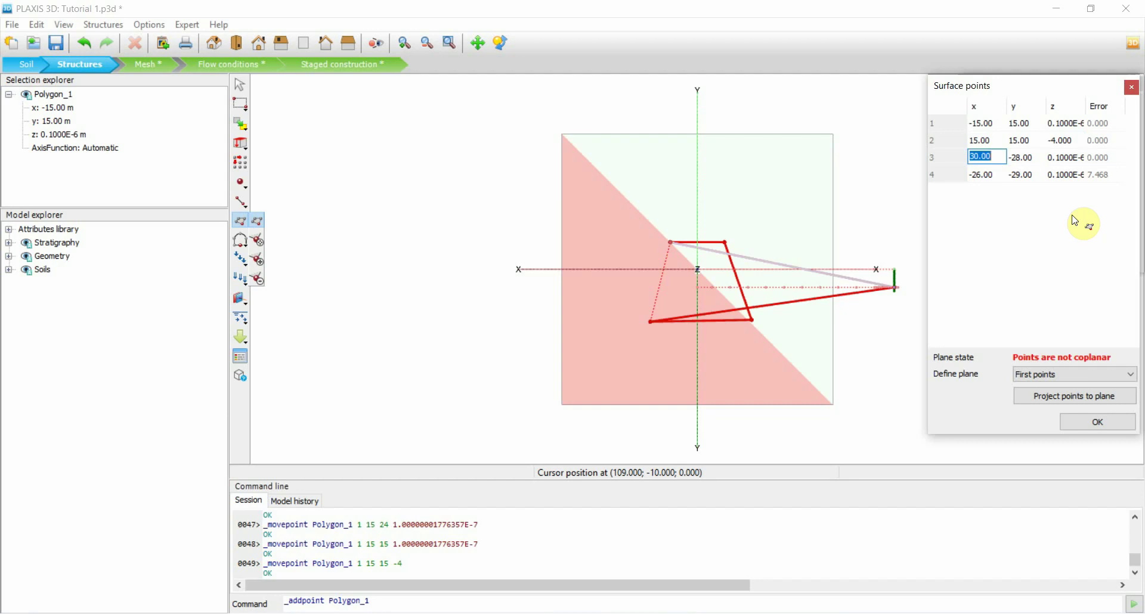
# - Set the surface's third point to x 15, y -15 and z -4
pyautogui.write('15')
pyautogui.press('Tab')
pyautogui.write('-1')
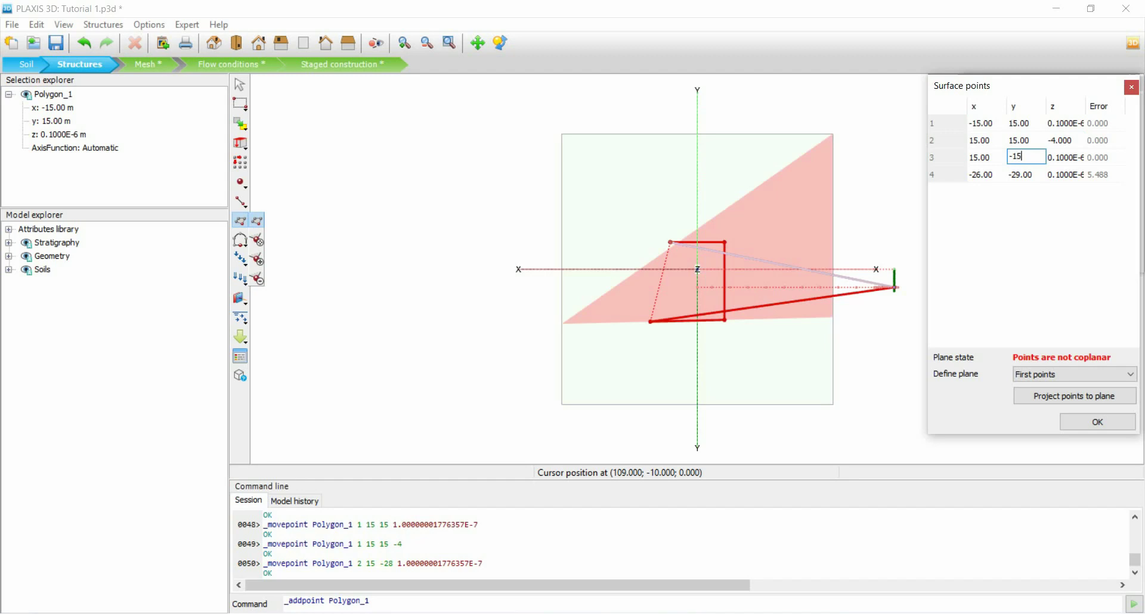
pyautogui.press('Tab')
pyautogui.write('-')
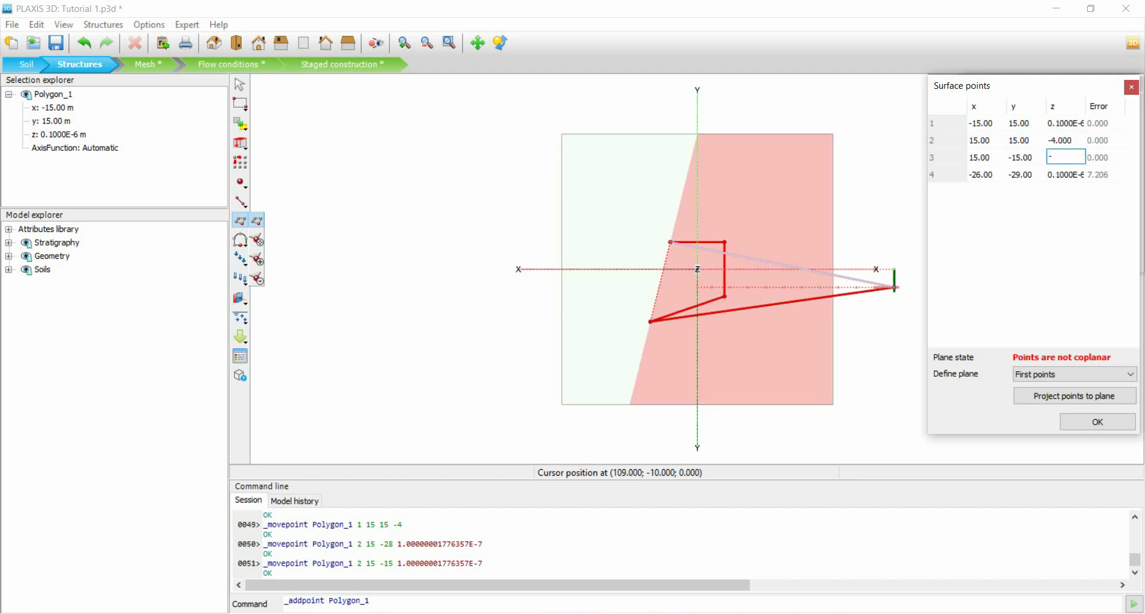
pyautogui.press('Tab')
# - Set the surface's fourth point to x -15, y -15 and z -4
pyautogui.write('-1')
pyautogui.press('Tab')
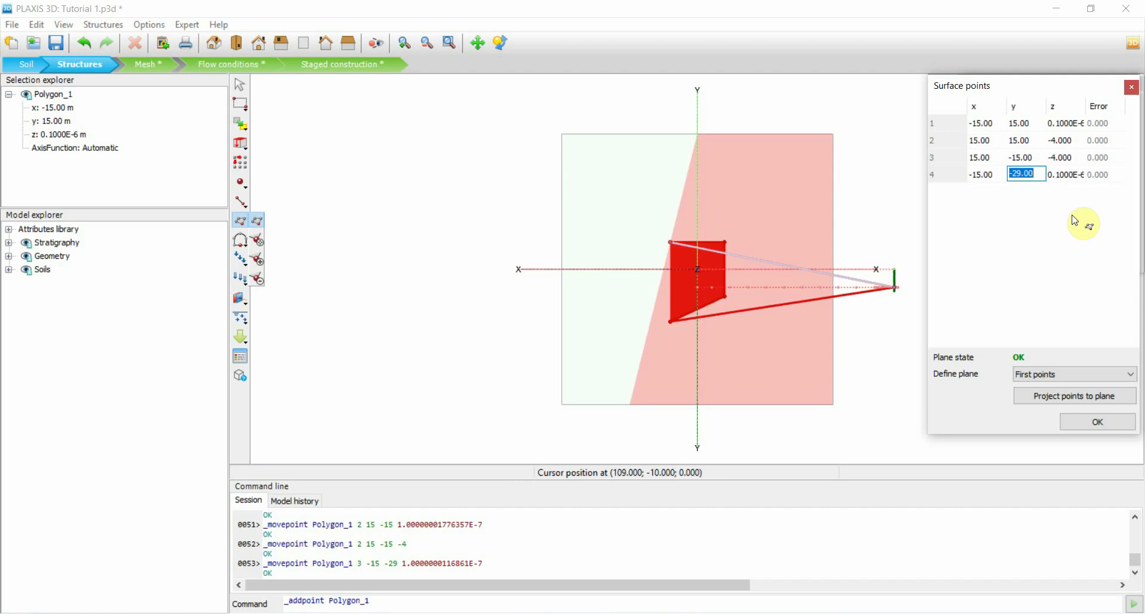
pyautogui.write('-15')
pyautogui.press('Tab')
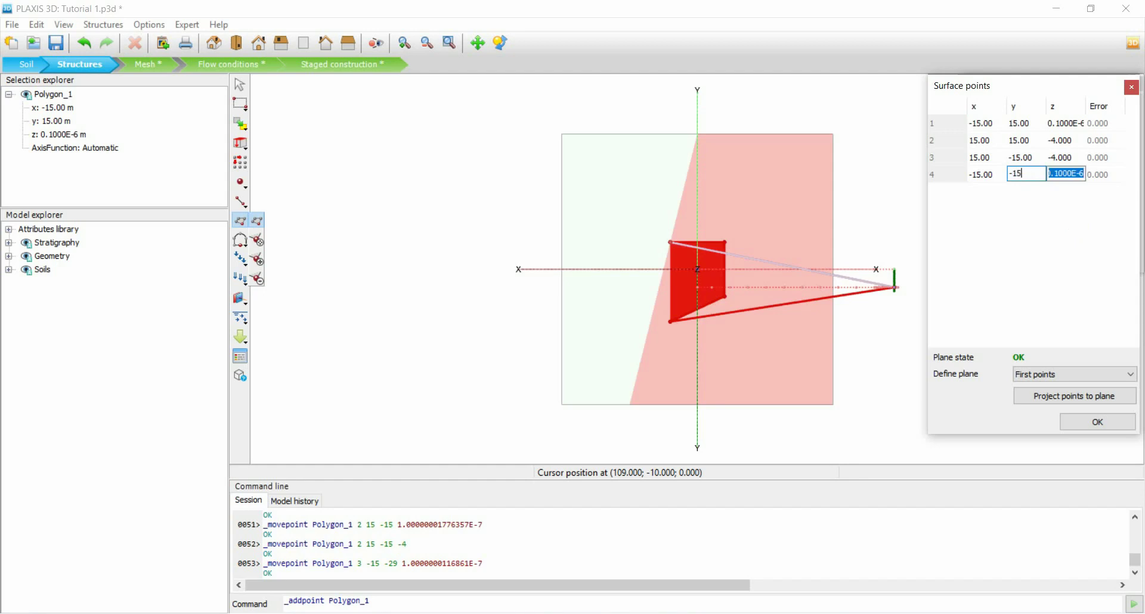
pyautogui.write('-4')
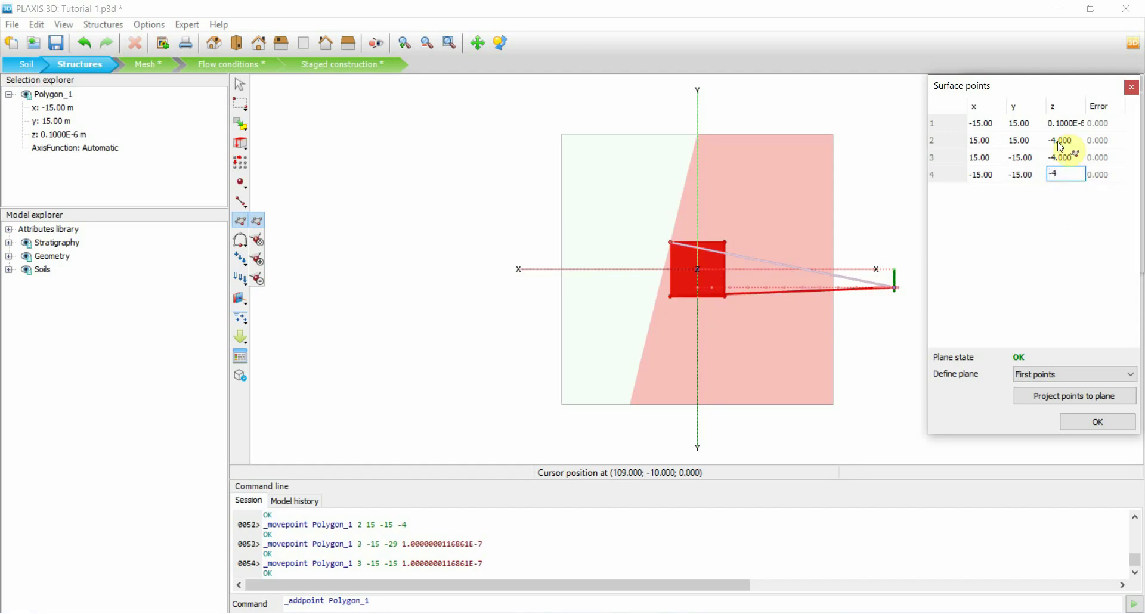
# - Set the z coordinate of the surface's first point to -4, then accept the points and dismiss the movement limitation settings
pyautogui.click(1066, 126)
pyautogui.write('-')
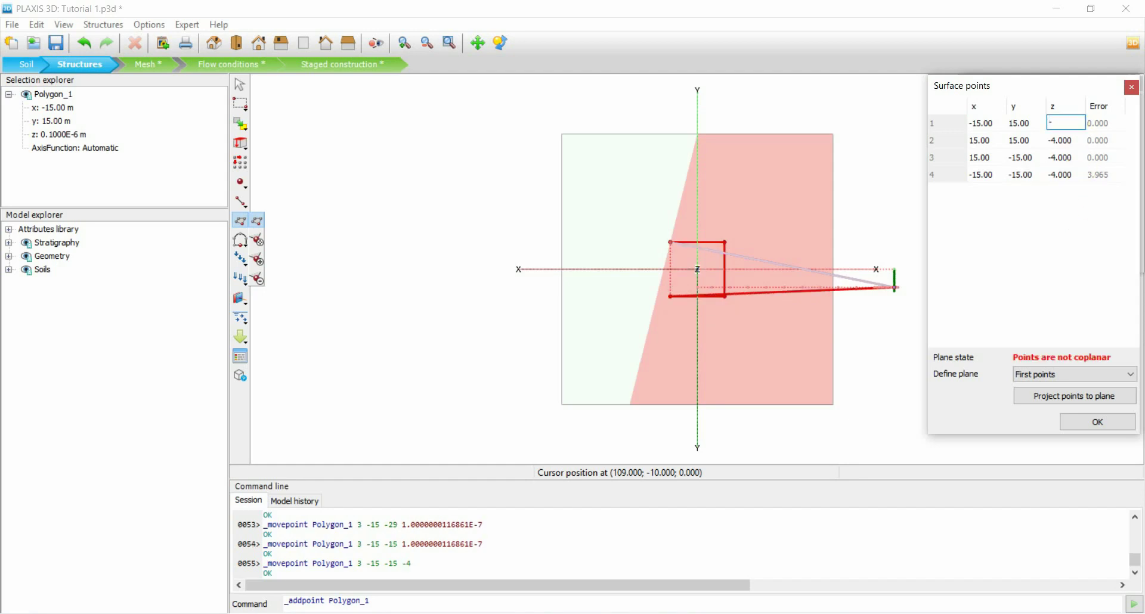
pyautogui.write('4')
pyautogui.click(1035, 143)
pyautogui.click(1097, 422)
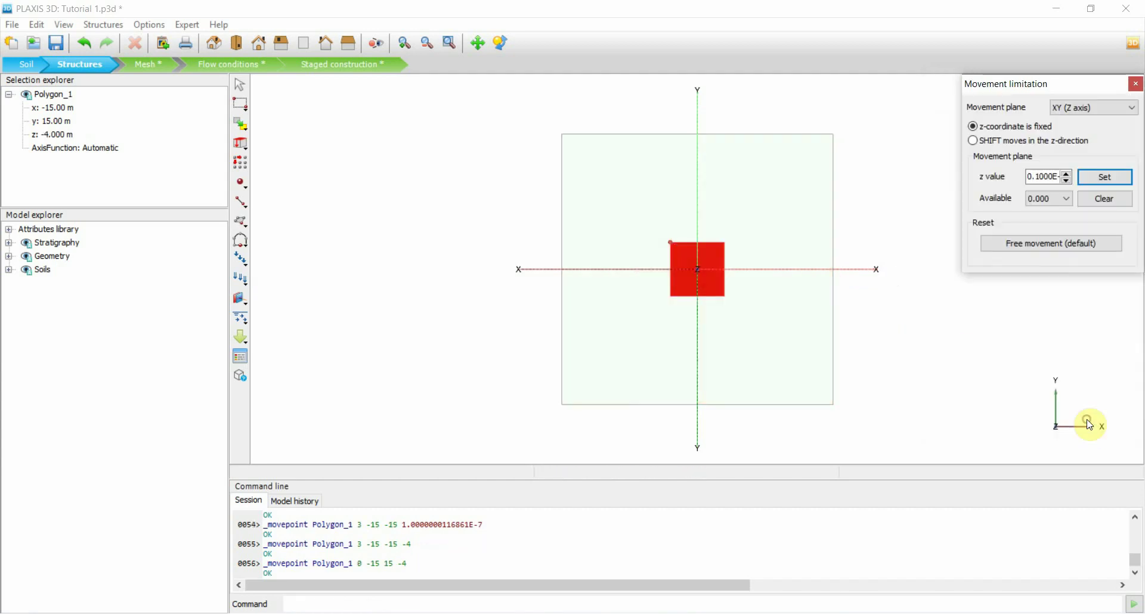
pyautogui.click(1136, 84)
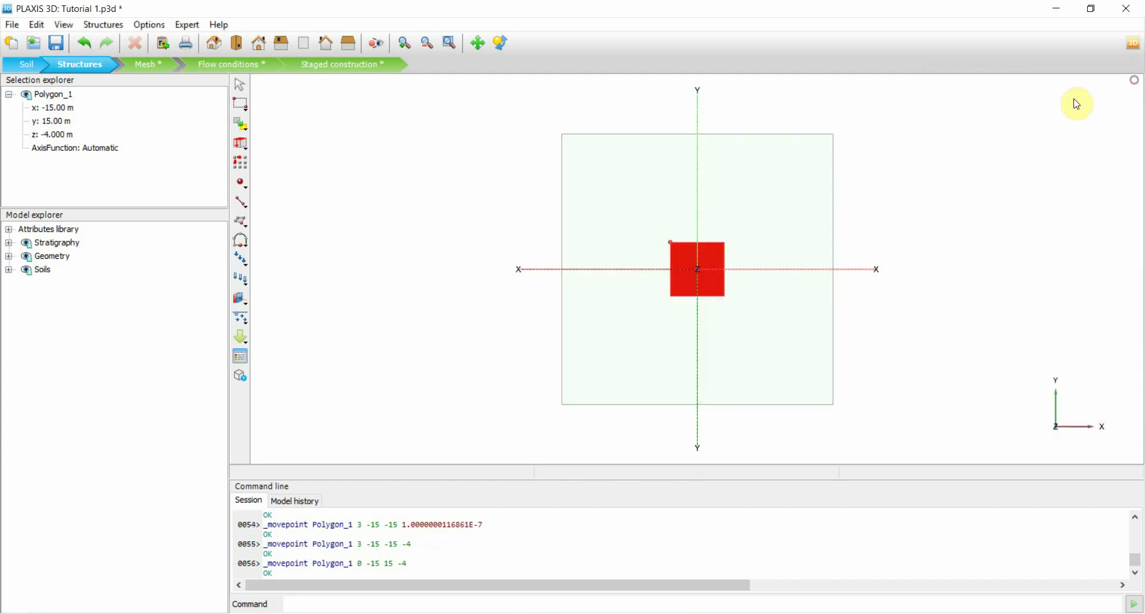
# - Draw four connected lines around the square surface through about (-34, 21), (-35, -23), (31, -23), (31, 21) and (-33, 21)
pyautogui.scroll(1, 643, 296)
pyautogui.scroll(-1, 316, 221)
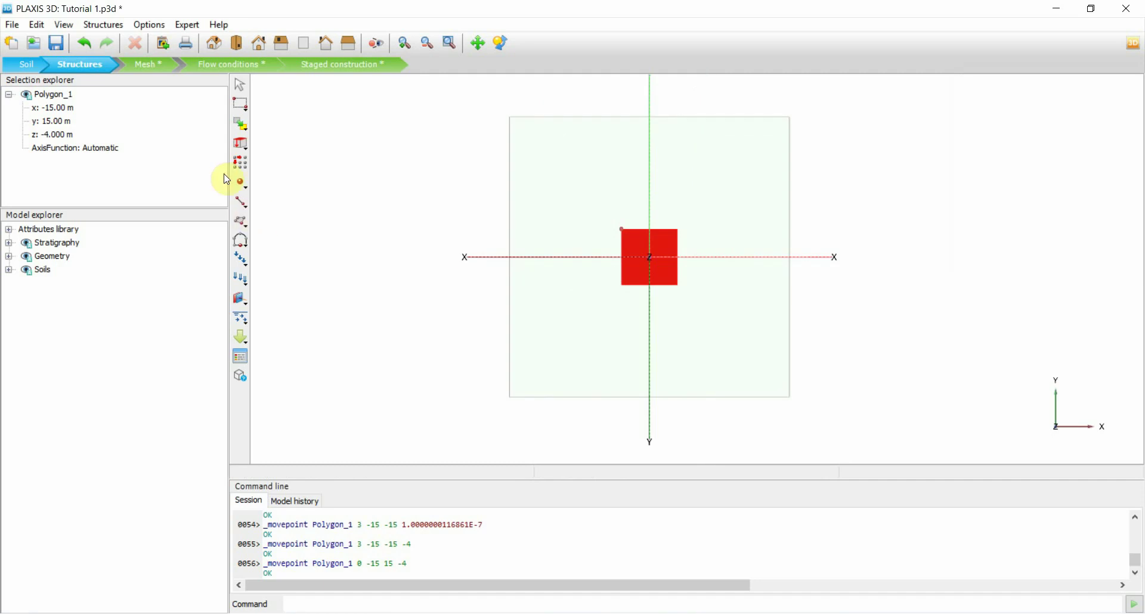
pyautogui.click(245, 206)
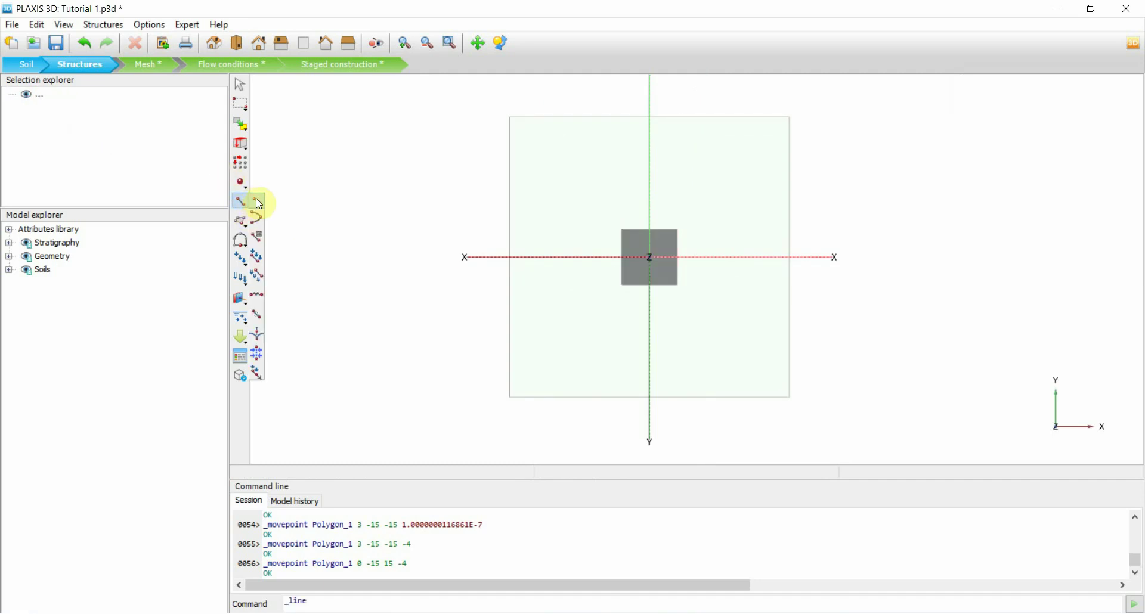
pyautogui.click(592, 222)
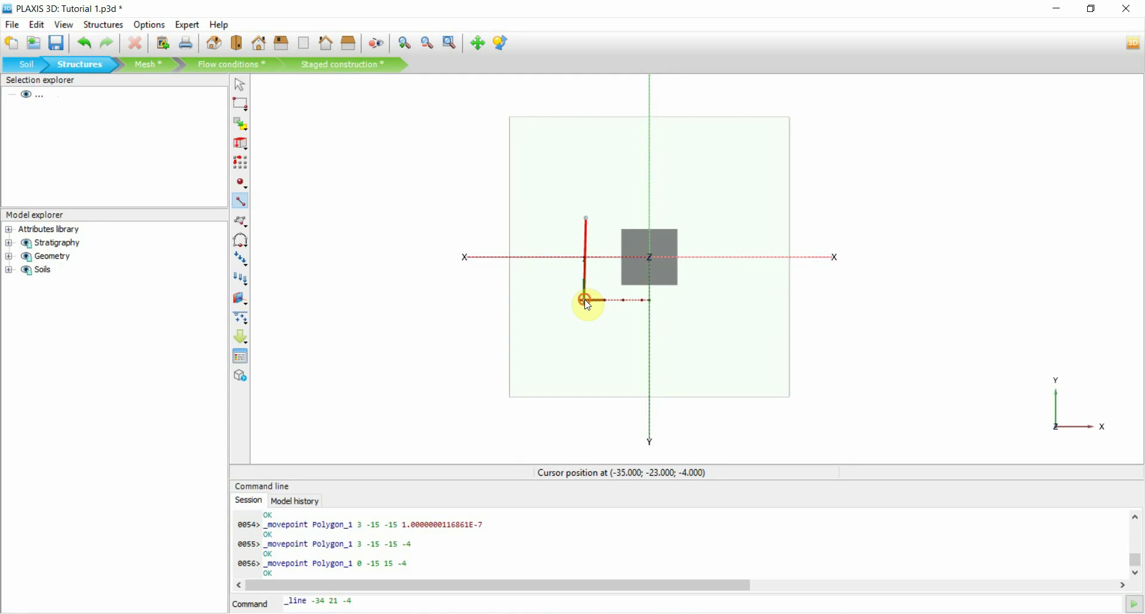
pyautogui.click(585, 301)
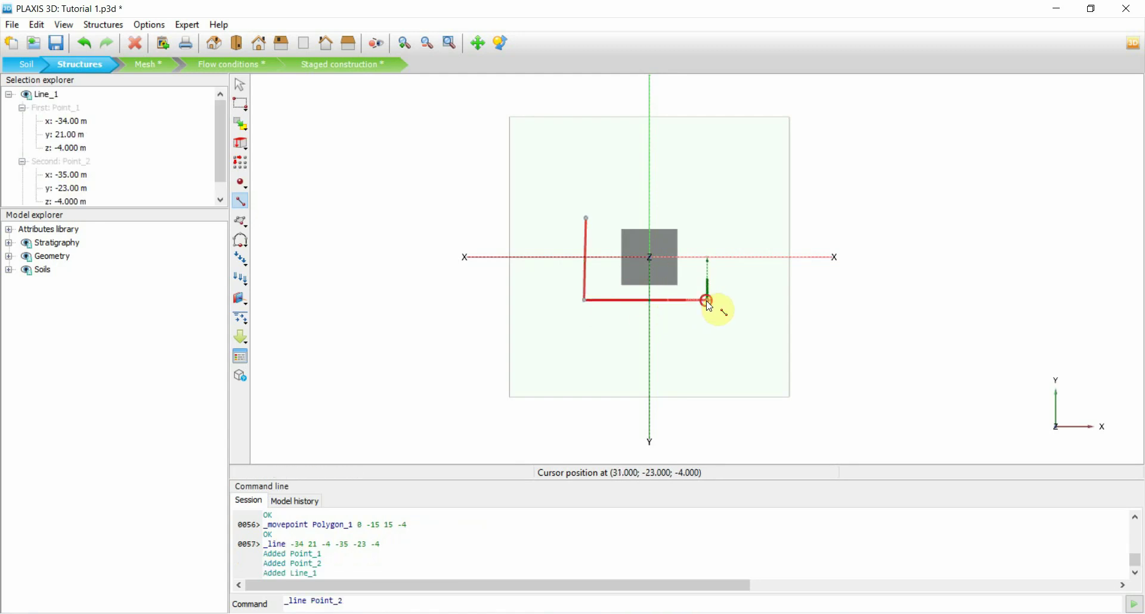
pyautogui.click(707, 301)
pyautogui.click(709, 217)
pyautogui.click(589, 219)
pyautogui.rightClick(590, 222)
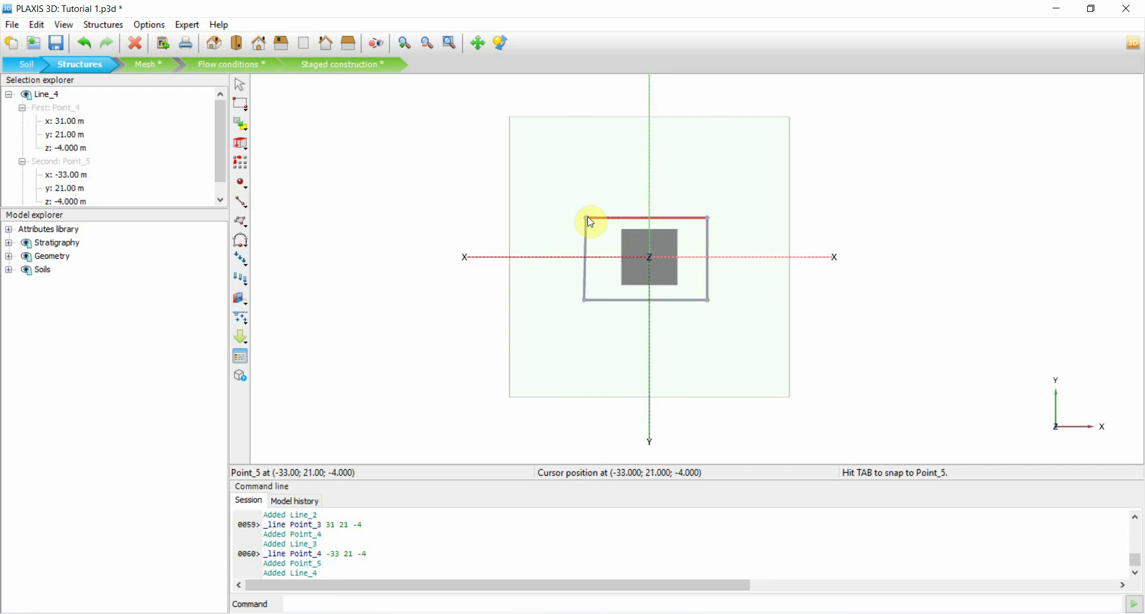
# - Set the first point of the line on the surface's negative-X side to x -25, y 25 and z 0
pyautogui.scroll(1, 585, 273)
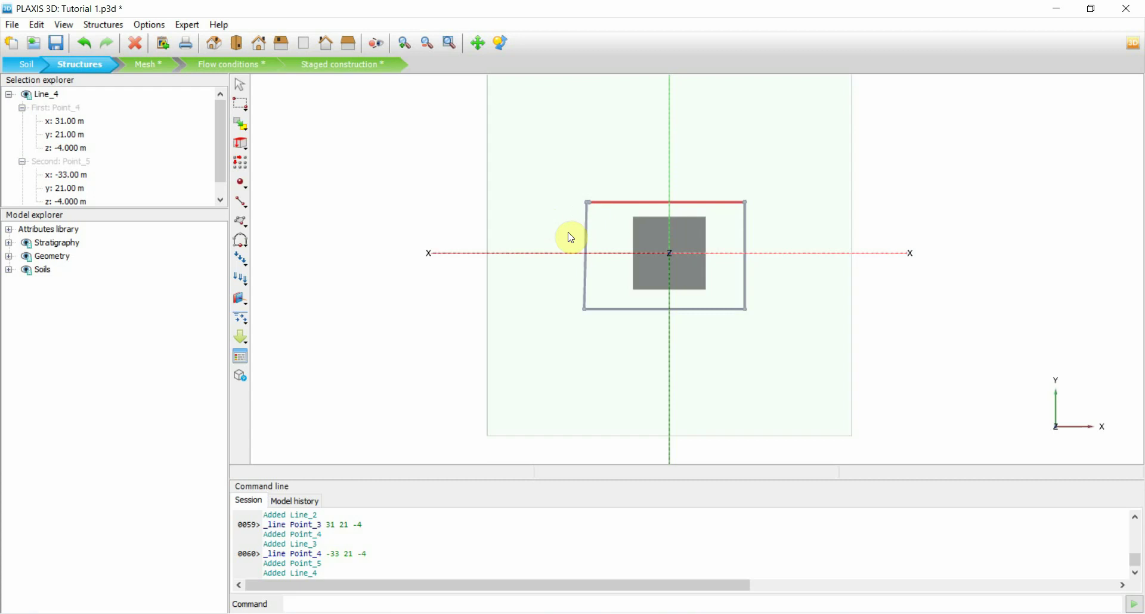
pyautogui.click(591, 242)
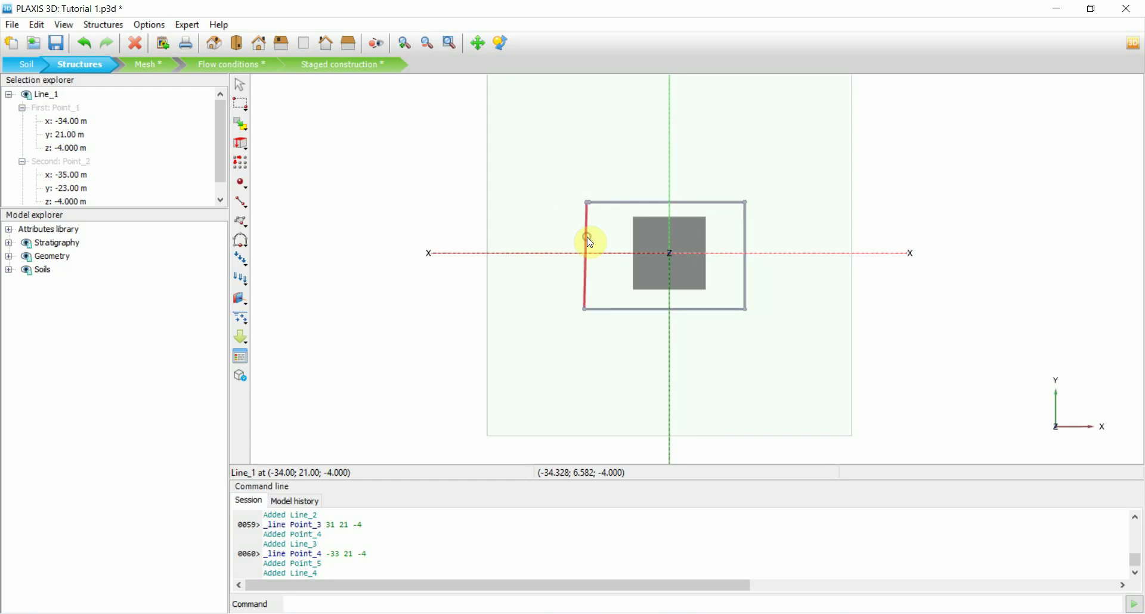
pyautogui.click(84, 121)
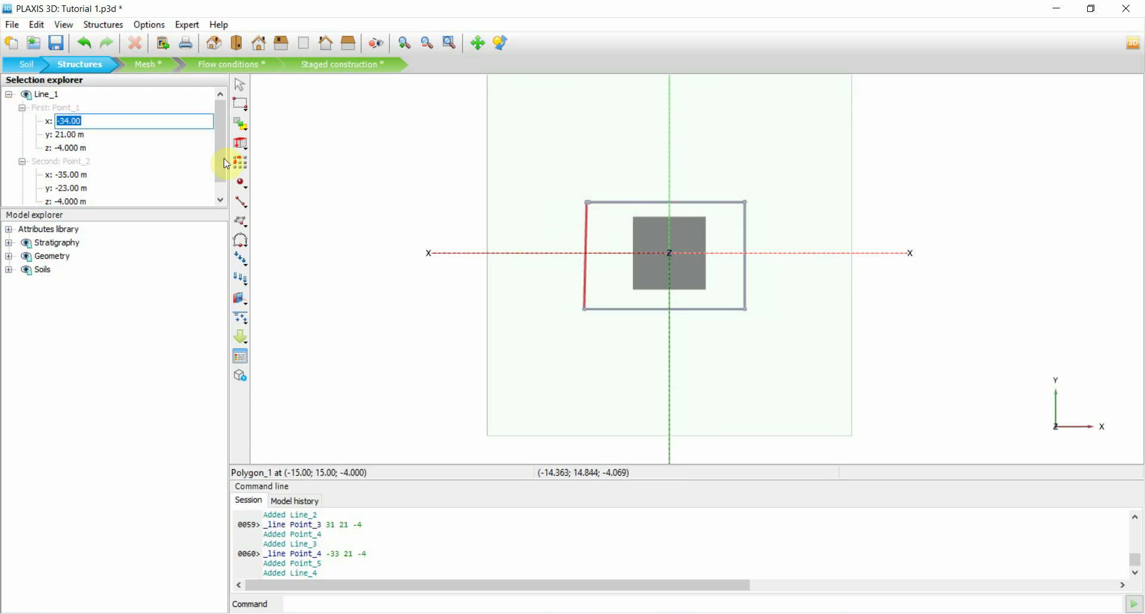
pyautogui.write('-25')
pyautogui.click(89, 131)
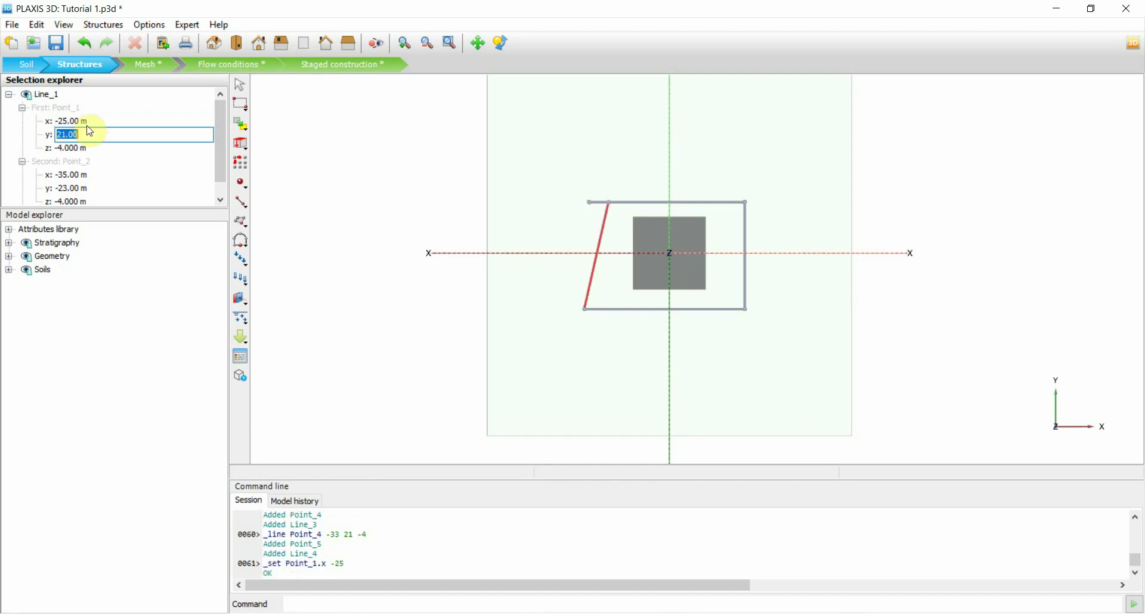
pyautogui.write('25')
pyautogui.press('Tab')
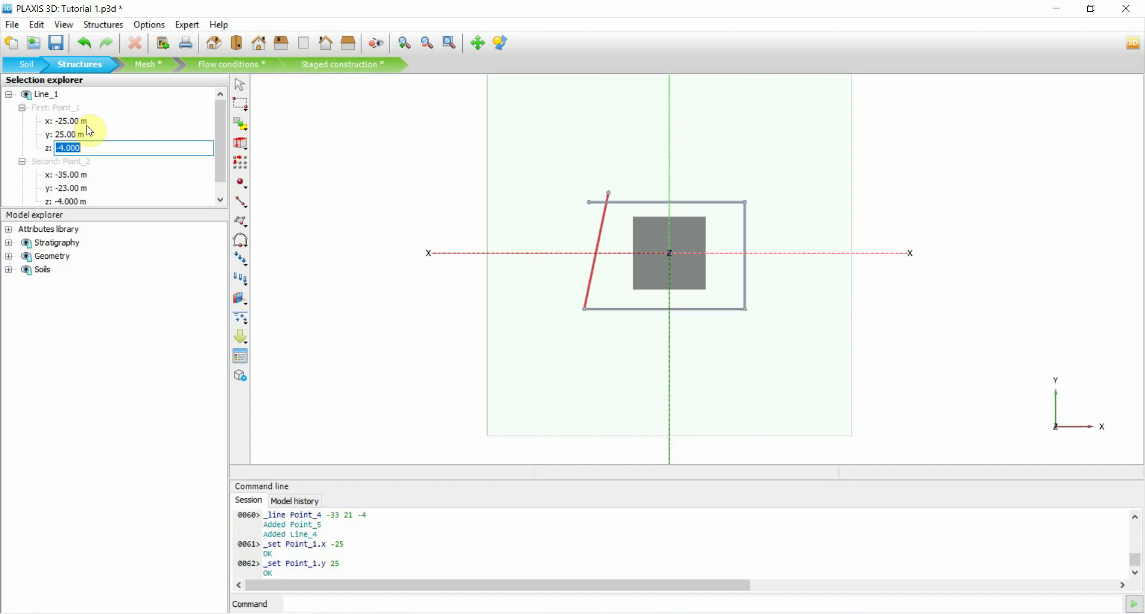
pyautogui.write('0')
pyautogui.press('Tab')
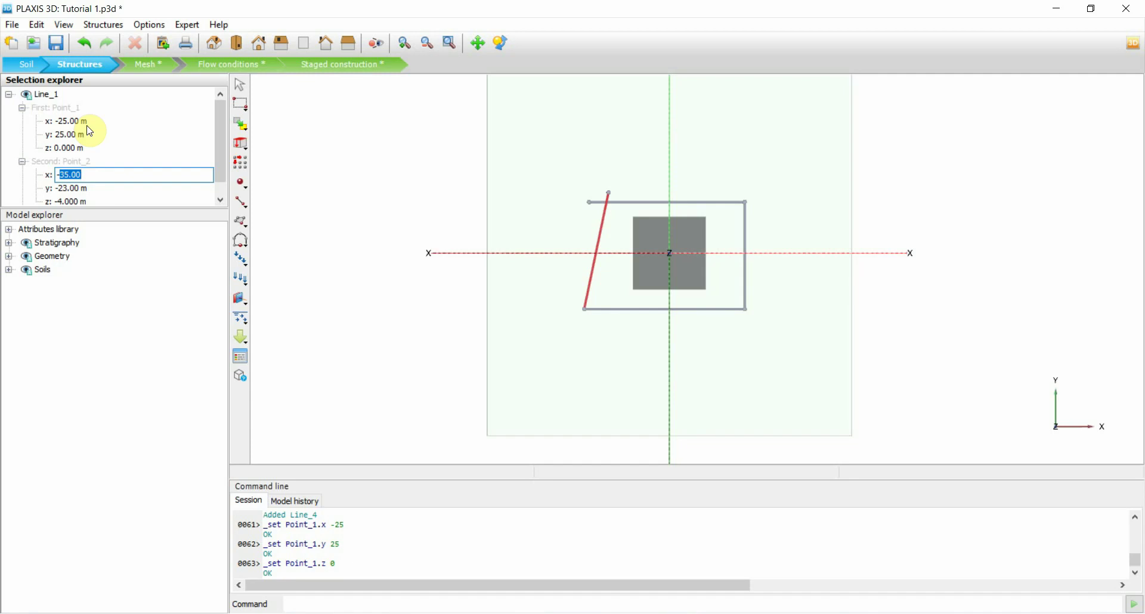
# - Set the second point of the negative-X side line to x -25, y -25 and z 0
pyautogui.write('-25')
pyautogui.press('Tab')
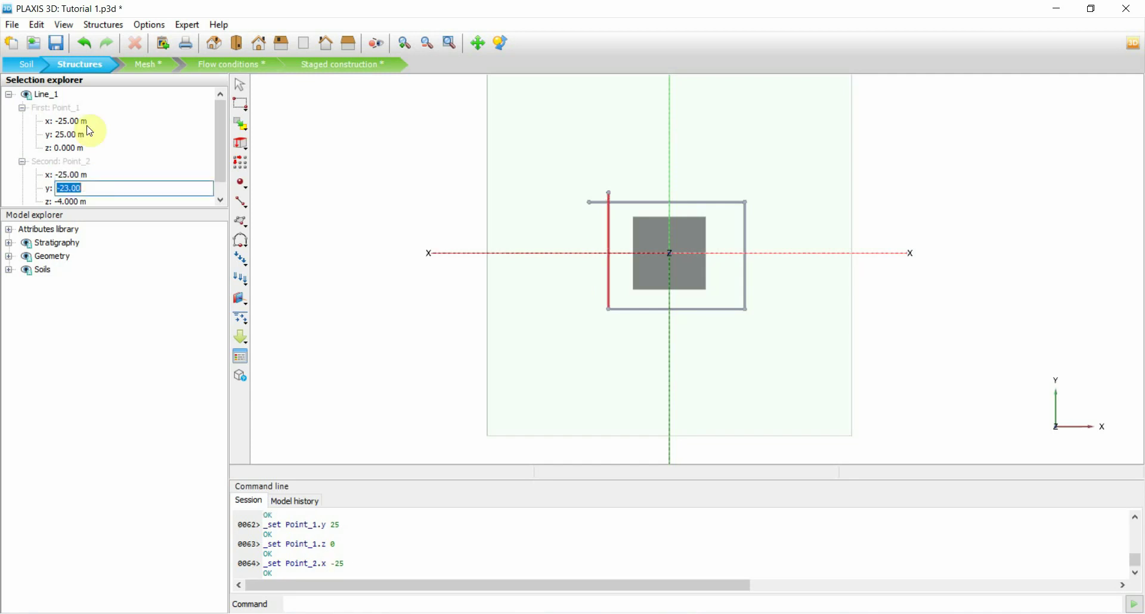
pyautogui.write('-25')
pyautogui.press('Tab')
pyautogui.write('0')
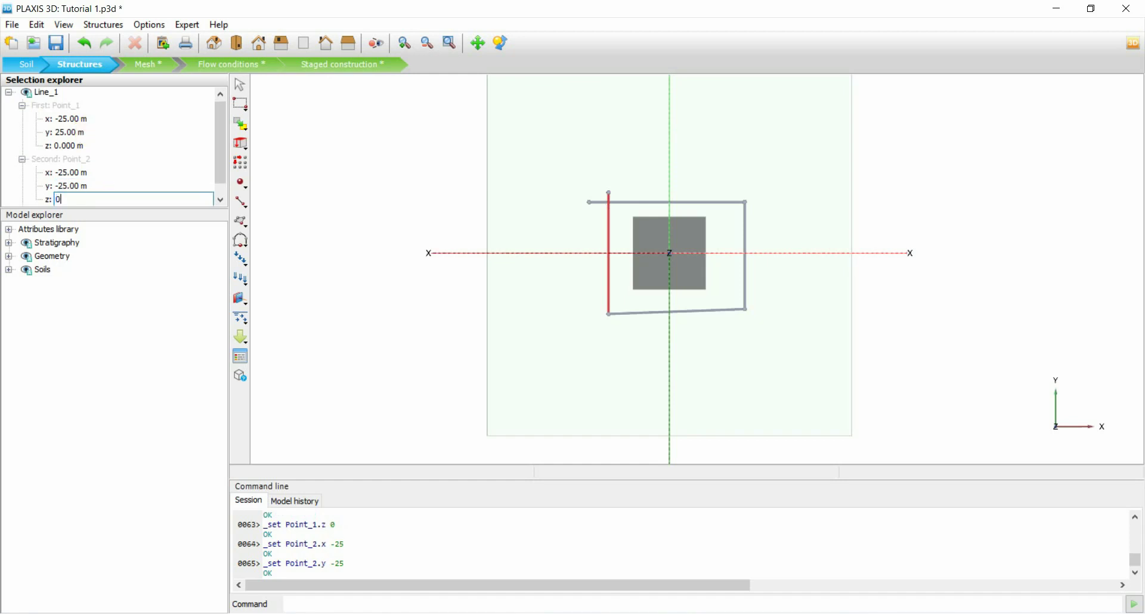
pyautogui.press('Tab')
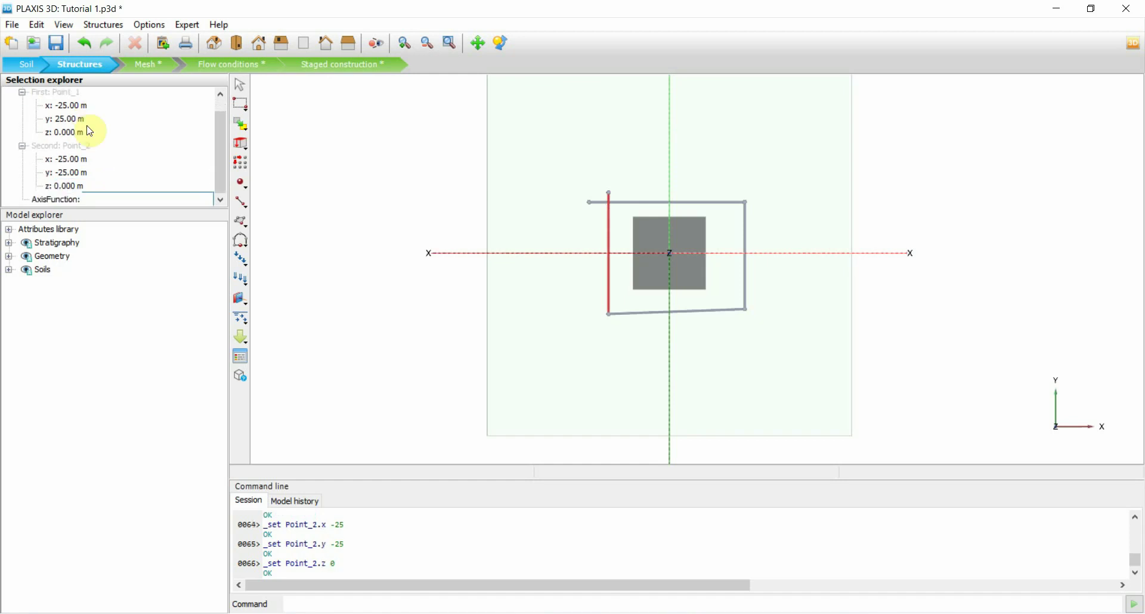
# - Set the first point of the line on the surface's positive-Y side to x 25, y 25 and z 0
pyautogui.click(736, 203)
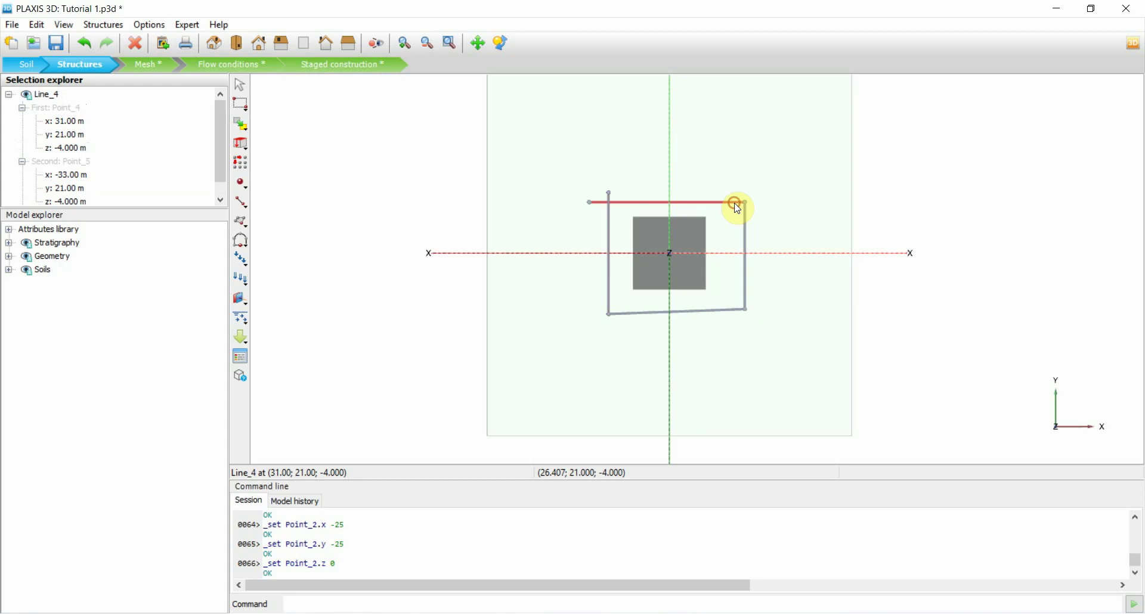
pyautogui.click(73, 121)
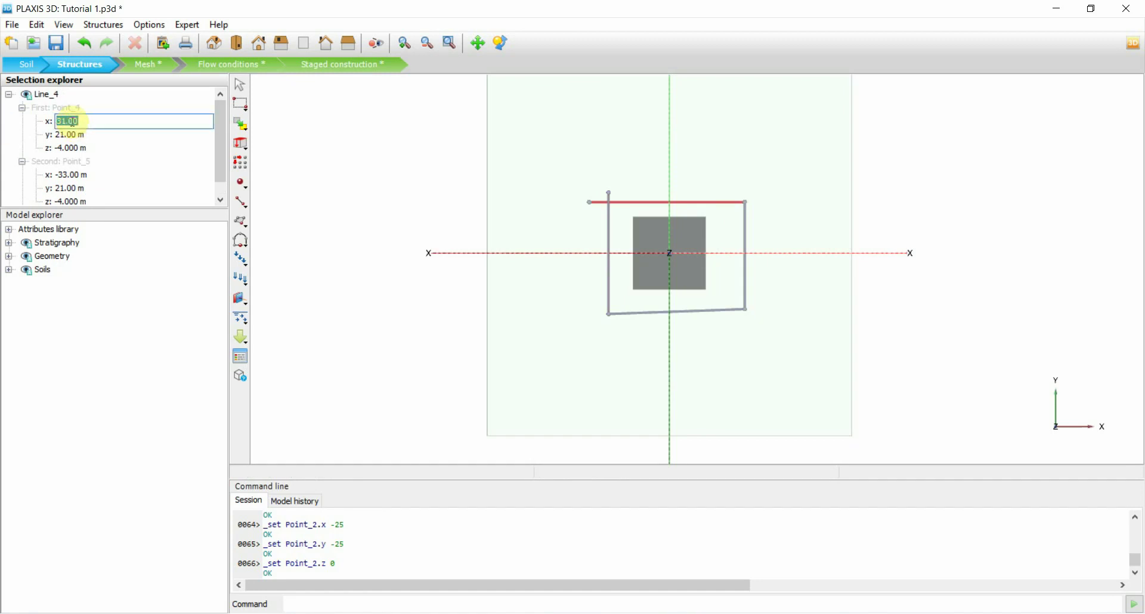
pyautogui.write('25')
pyautogui.press('Tab')
pyautogui.write('25')
pyautogui.press('Tab')
pyautogui.write('0')
pyautogui.press('Tab')
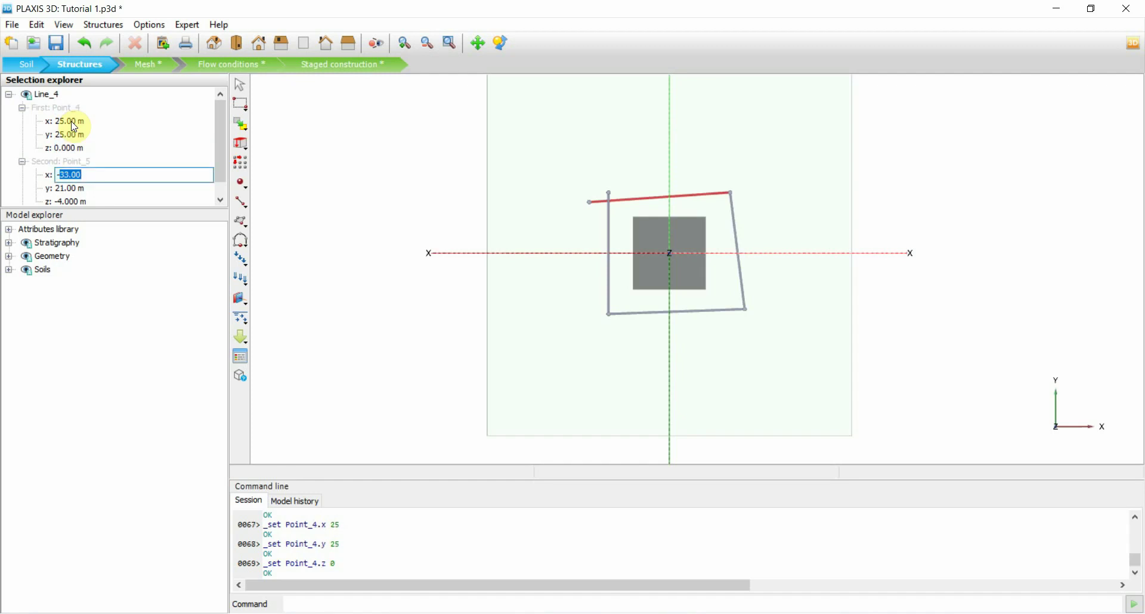
# - Set the second point of the positive-Y side line to x -25, y 25 and z 0
pyautogui.write('-25')
pyautogui.press('Tab')
pyautogui.write('2')
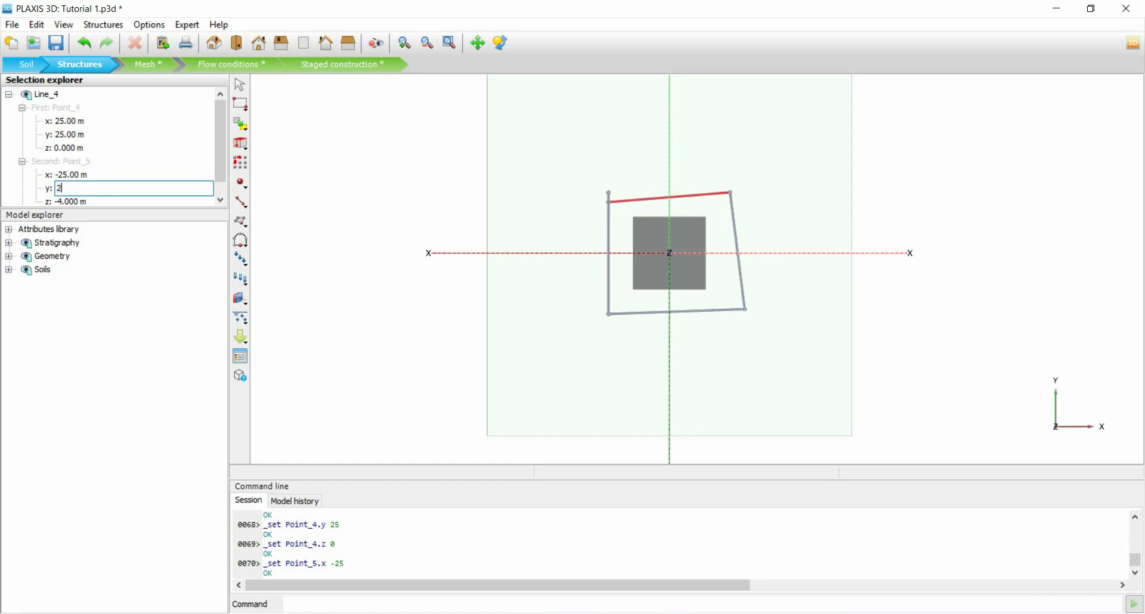
pyautogui.press('Tab')
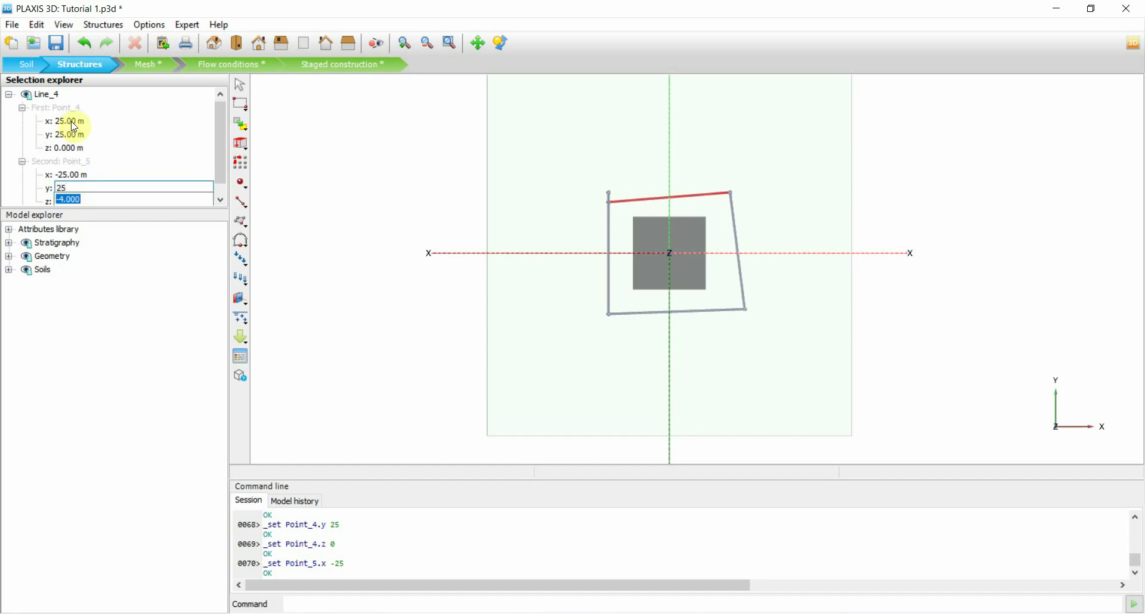
pyautogui.write('0')
pyautogui.press('Tab')
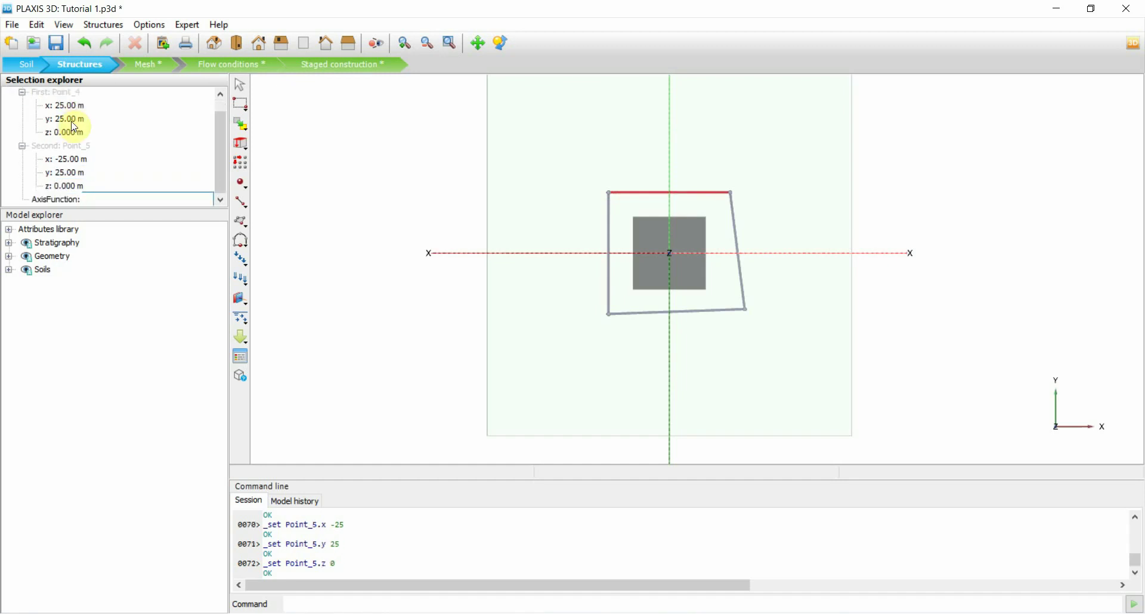
# - Set the first point of the line on the surface's positive-X side to x 25, y -25 and z 0
pyautogui.click(739, 268)
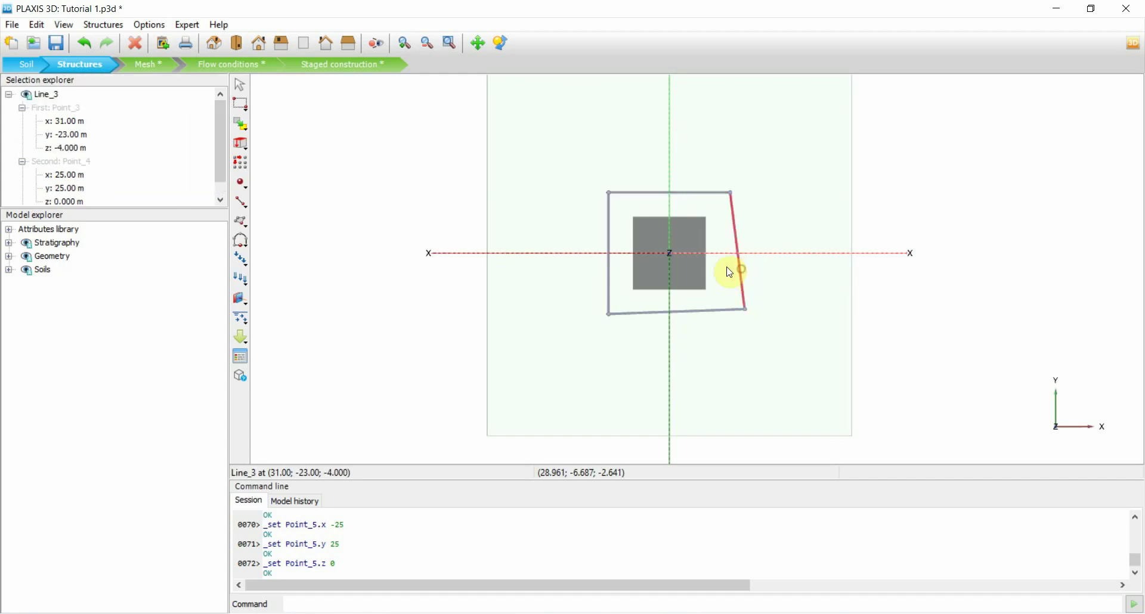
pyautogui.click(61, 122)
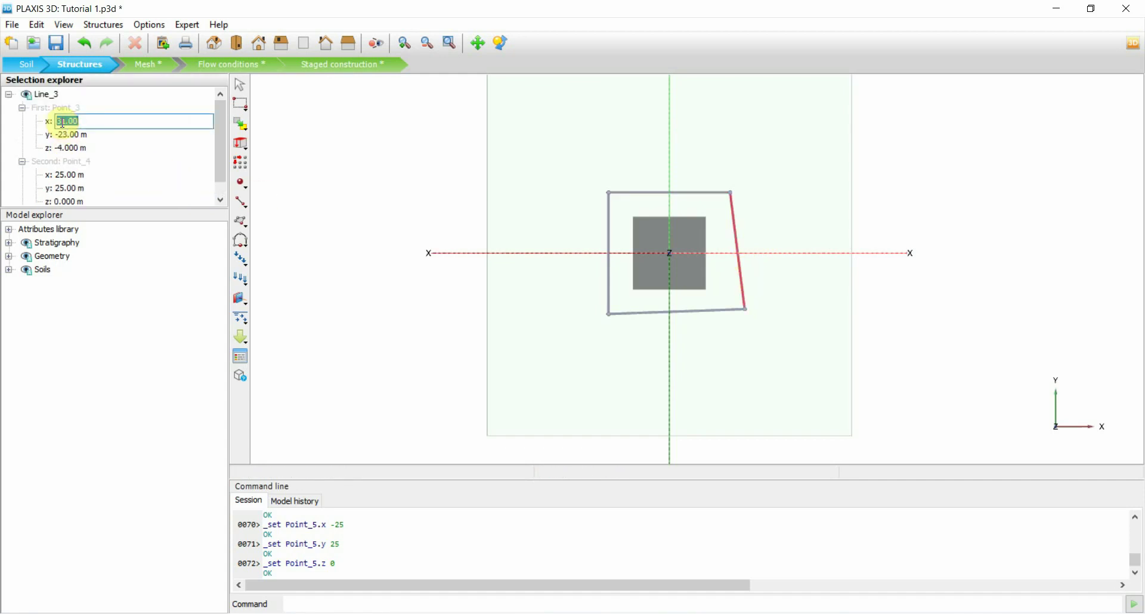
pyautogui.write('25')
pyautogui.press('Tab')
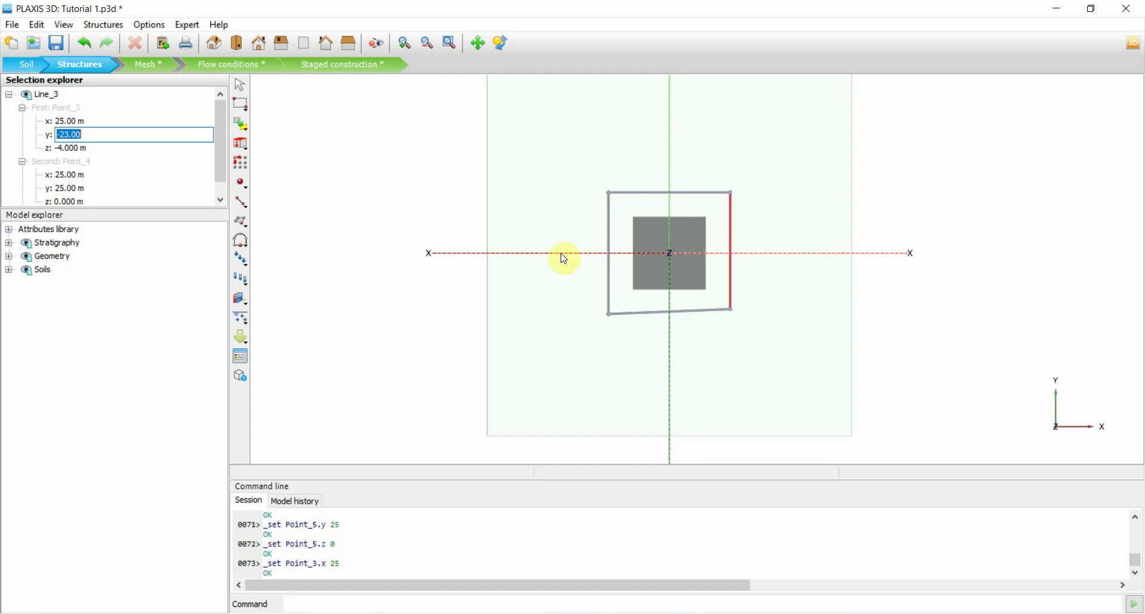
pyautogui.write('-25')
pyautogui.press('Tab')
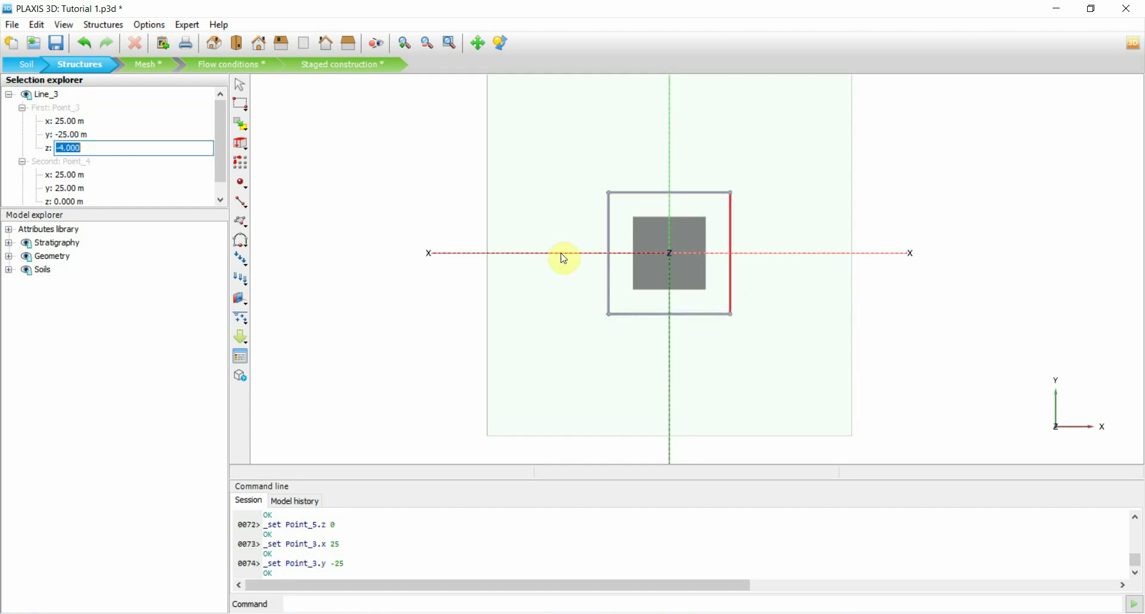
pyautogui.write('0')
pyautogui.press('Tab')
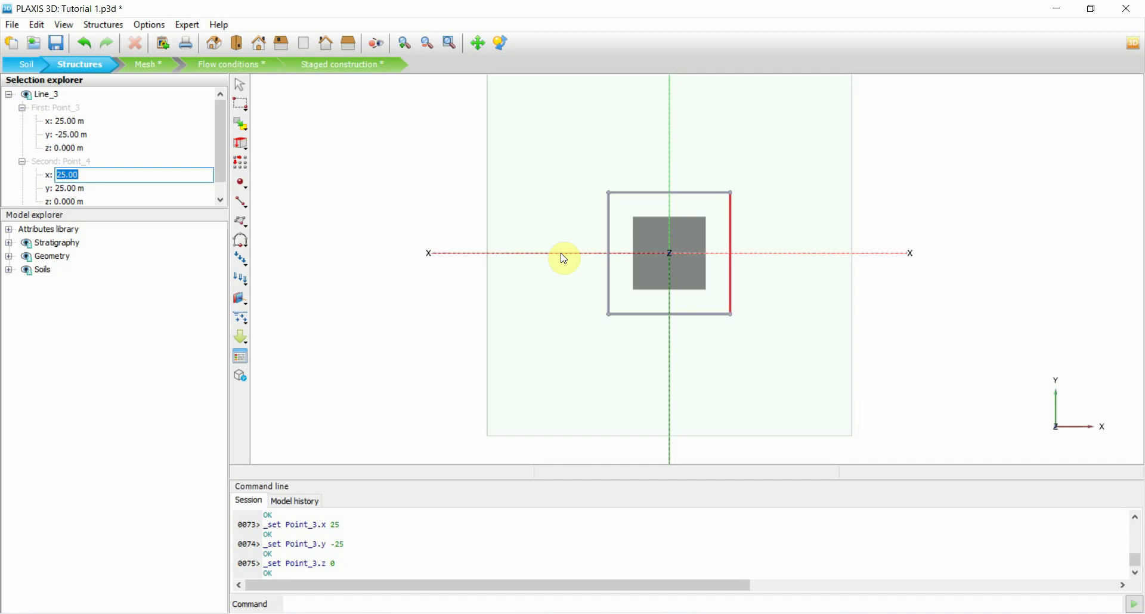
pyautogui.press('Escape')
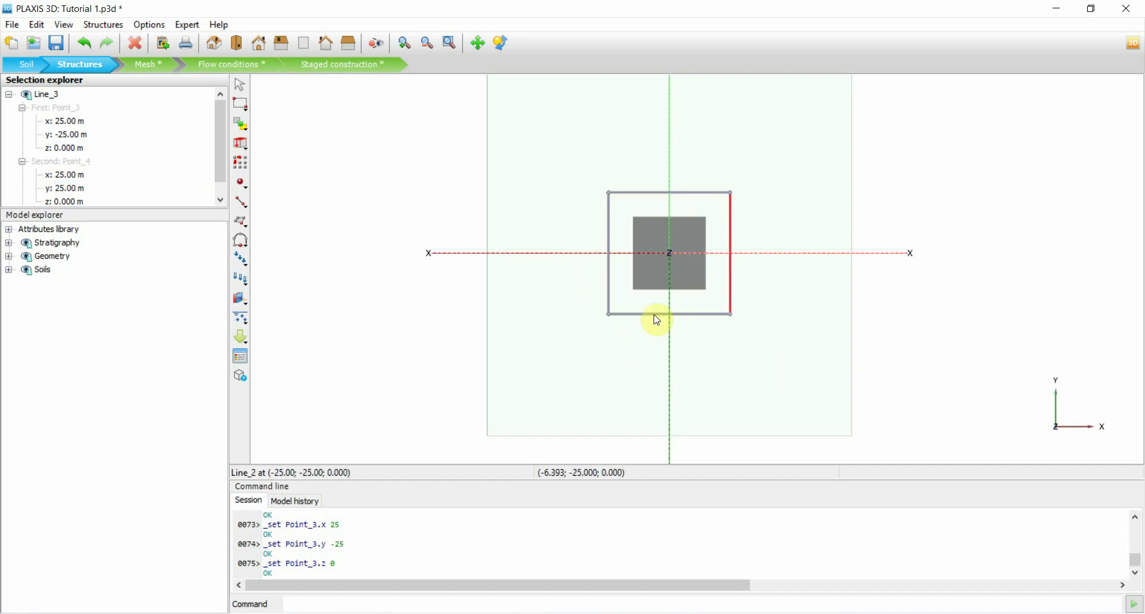
# - Check the coordinates of the remaining outline lines and examine the lines and lower surface in a rotated perspective view
pyautogui.click(655, 316)
pyautogui.click(609, 293)
pyautogui.click(640, 194)
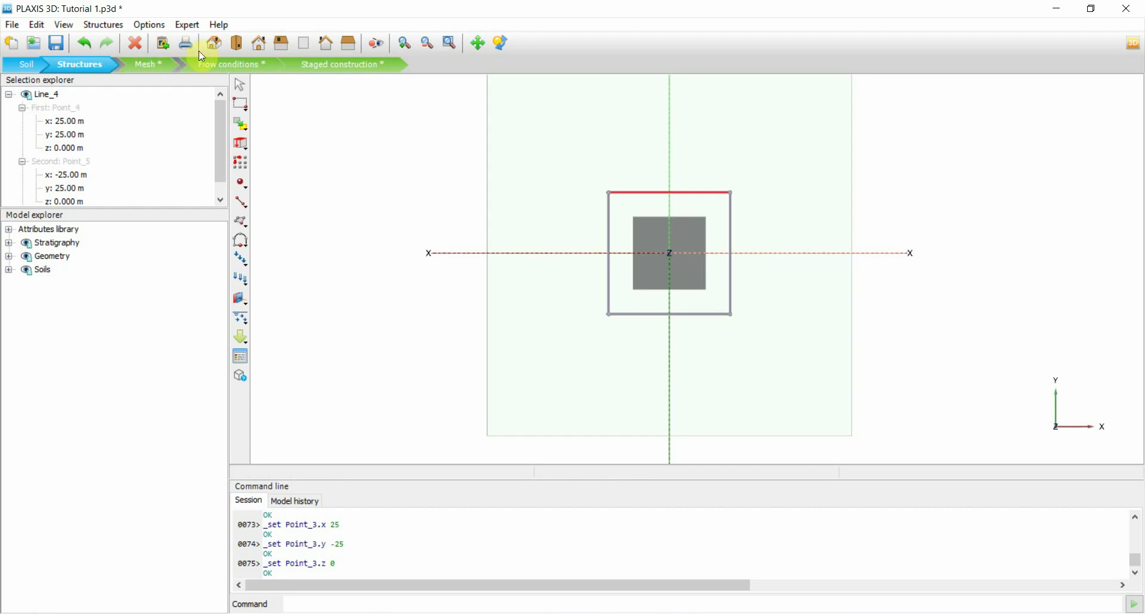
pyautogui.click(214, 39)
pyautogui.click(499, 43)
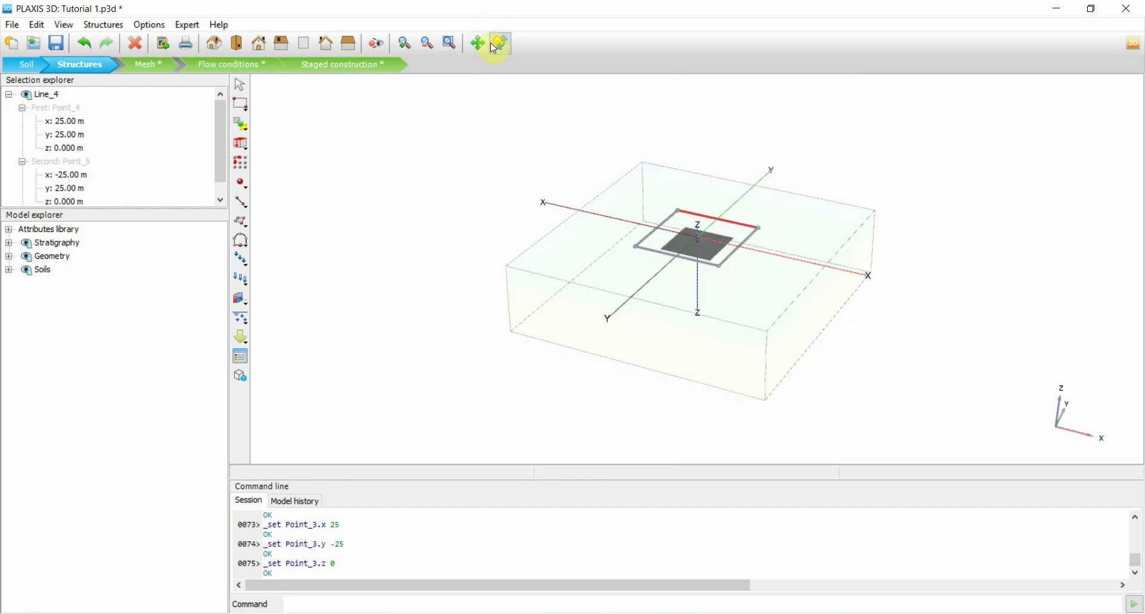
pyautogui.moveTo(617, 274); pyautogui.dragTo(713, 320)
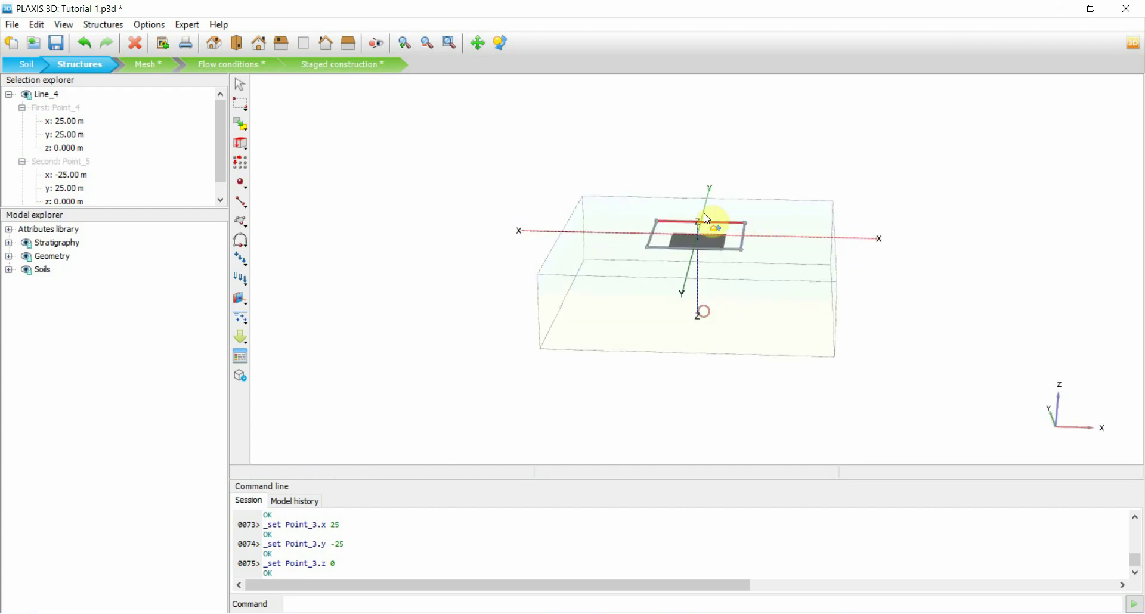
# - Decompose the square surface at z -4 into outlines and clear the selection
pyautogui.scroll(3, 755, 262)
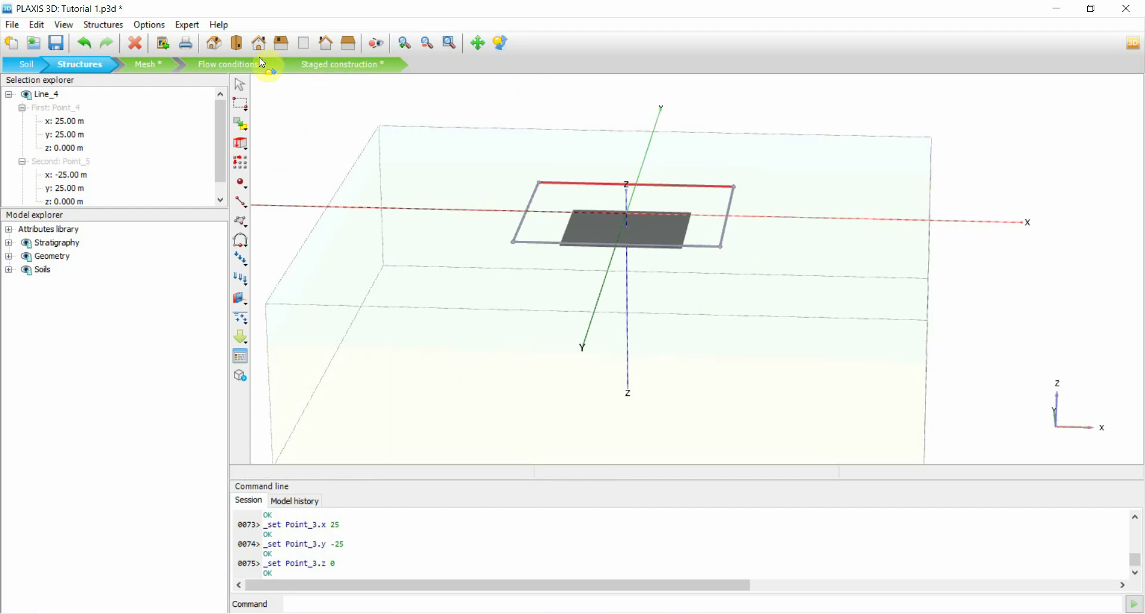
pyautogui.moveTo(659, 349); pyautogui.dragTo(677, 412)
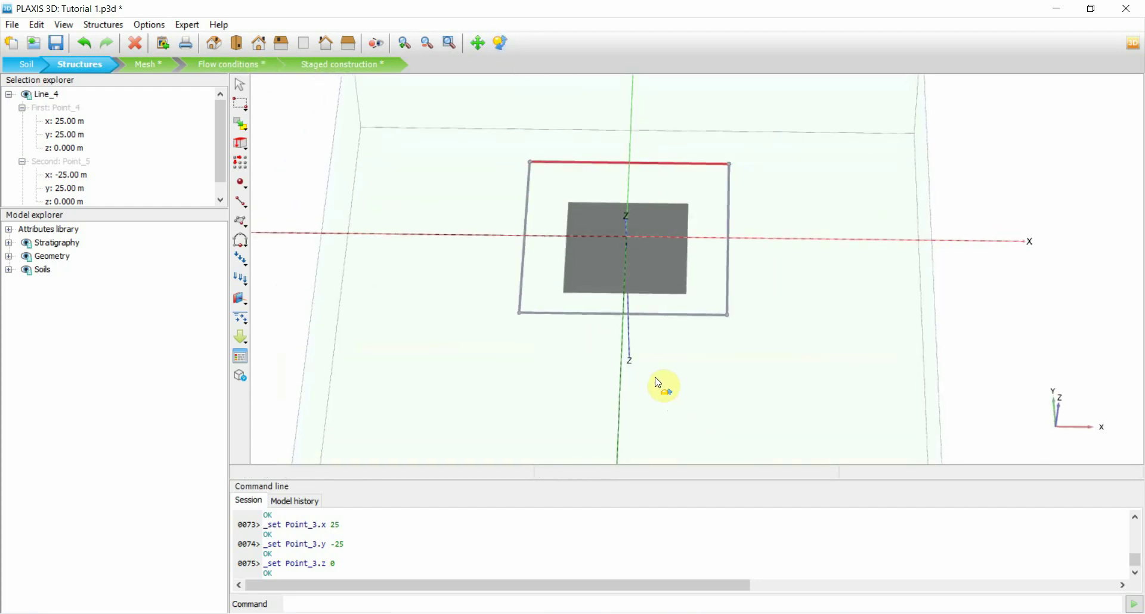
pyautogui.click(587, 274)
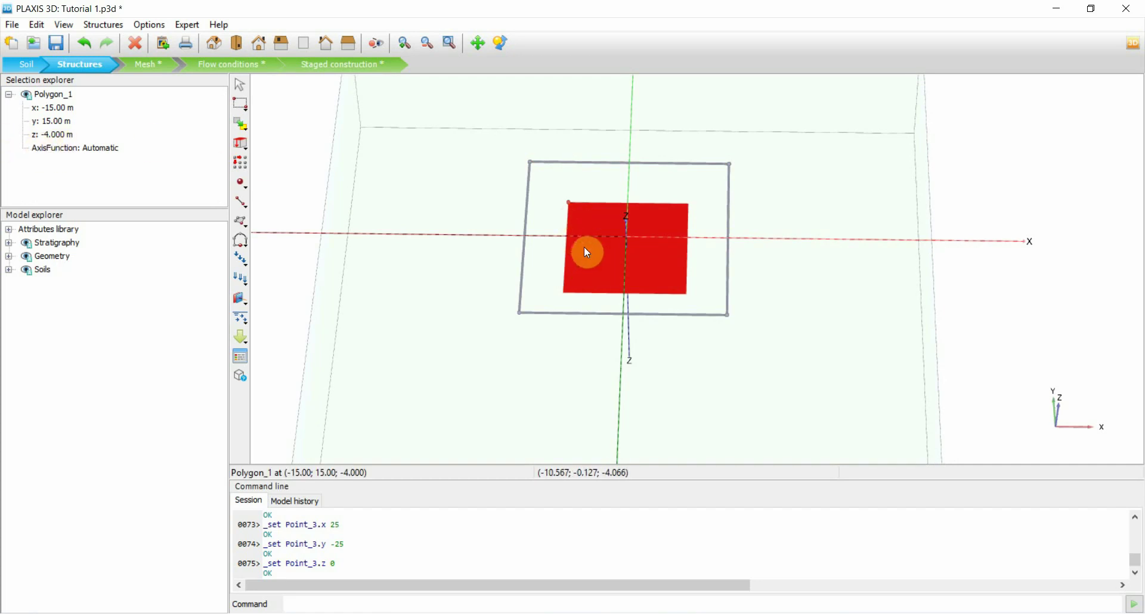
pyautogui.rightClick(594, 256)
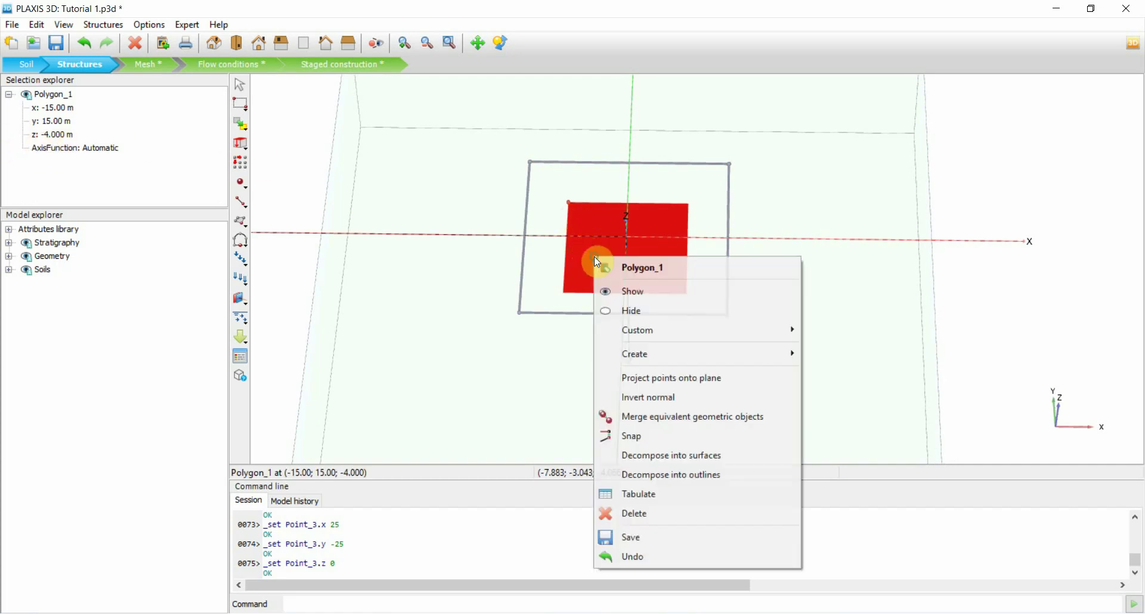
pyautogui.click(701, 475)
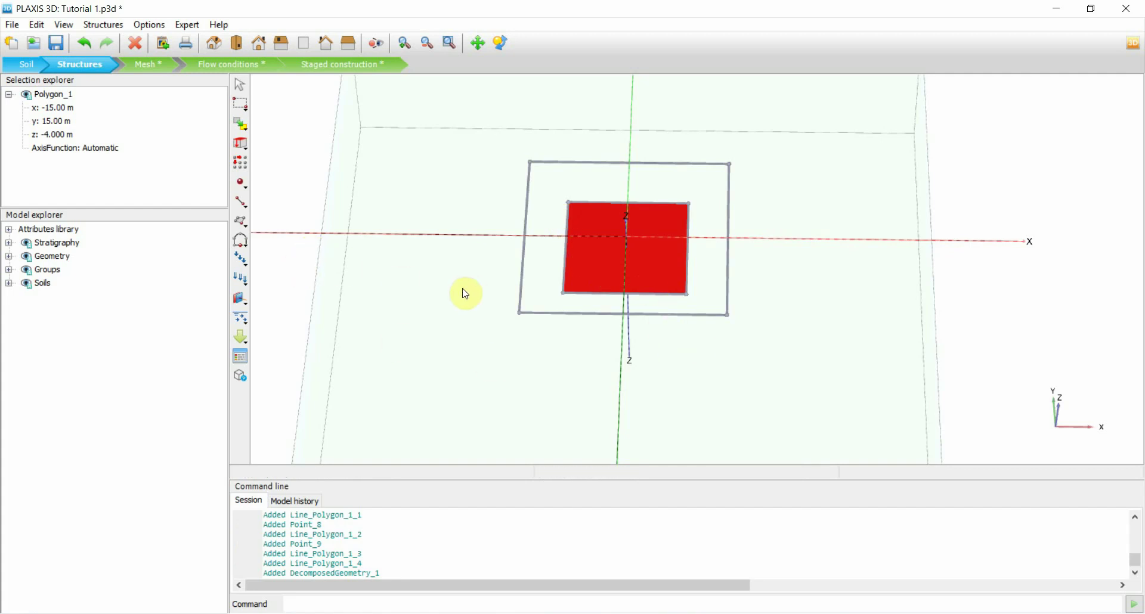
pyautogui.press('Escape')
pyautogui.moveTo(716, 384); pyautogui.dragTo(754, 388, button='middle')
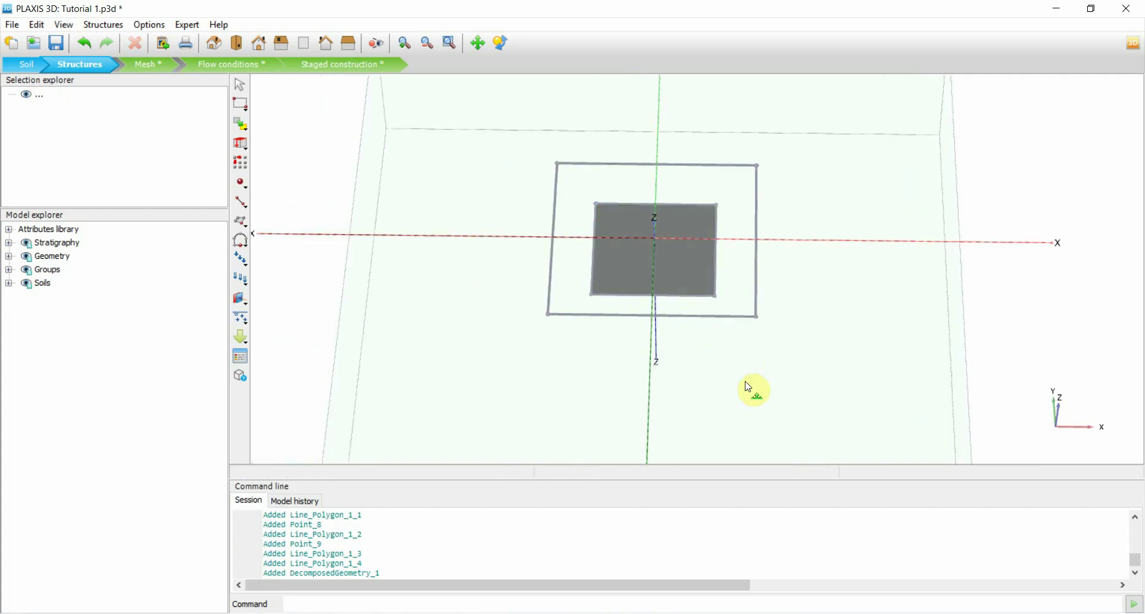
# - Try to create a sloping surface between the lower square's negative-X edge and the outer outline
pyautogui.click(501, 45)
pyautogui.moveTo(757, 434); pyautogui.dragTo(660, 396)
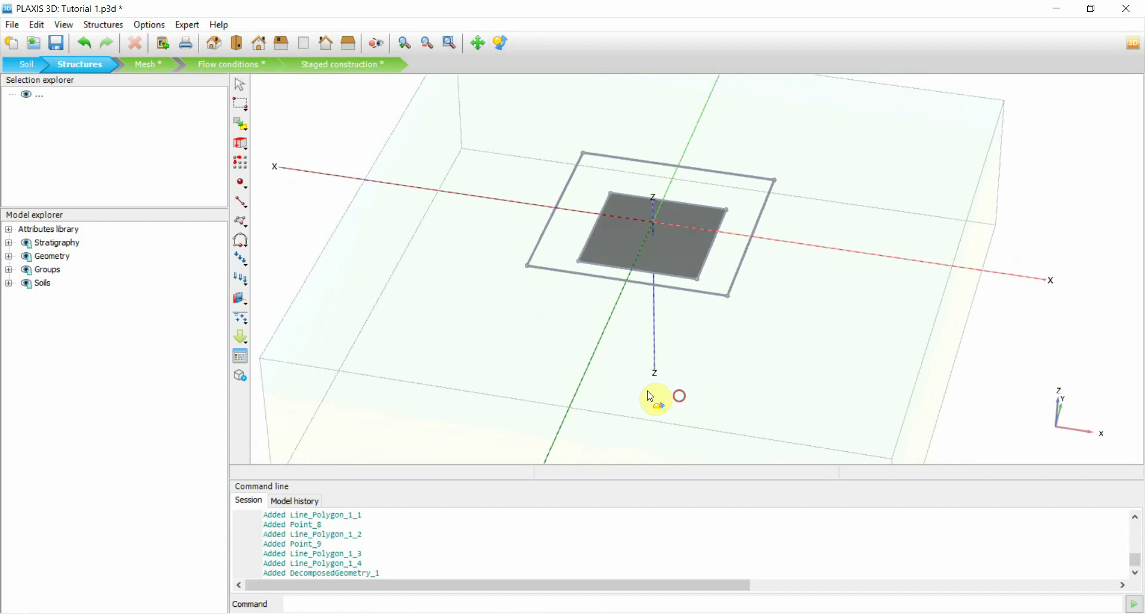
pyautogui.click(240, 84)
pyautogui.click(241, 222)
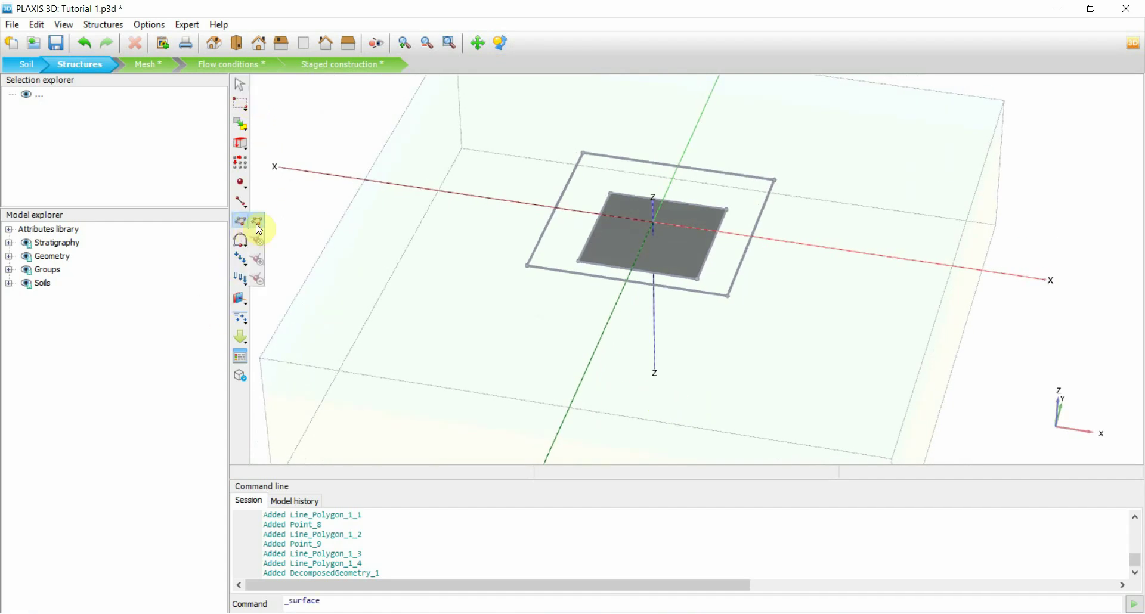
pyautogui.click(259, 228)
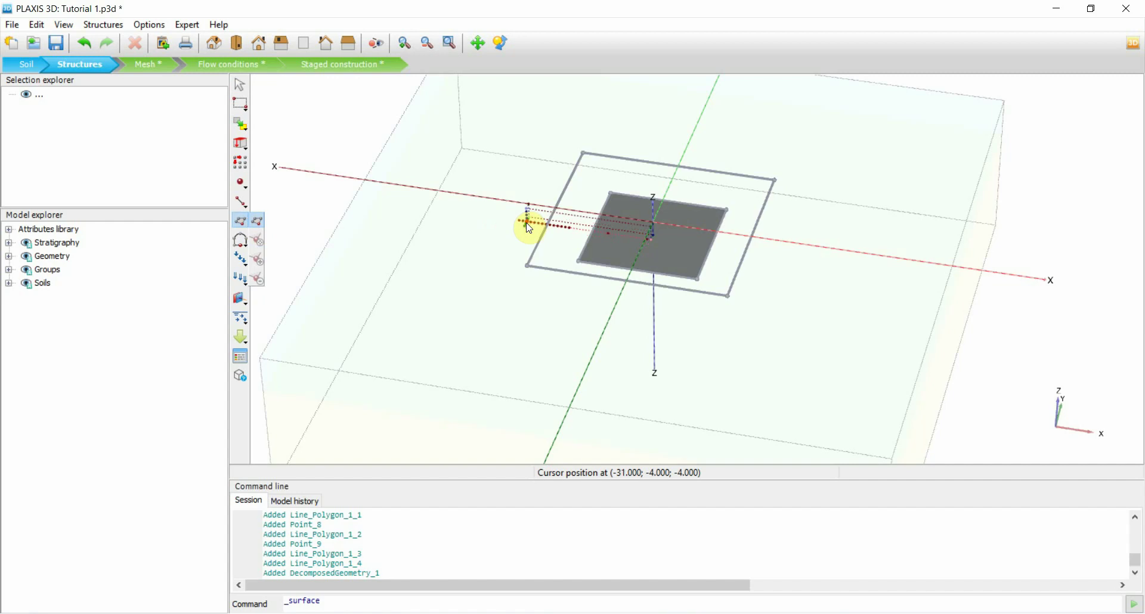
pyautogui.click(612, 194)
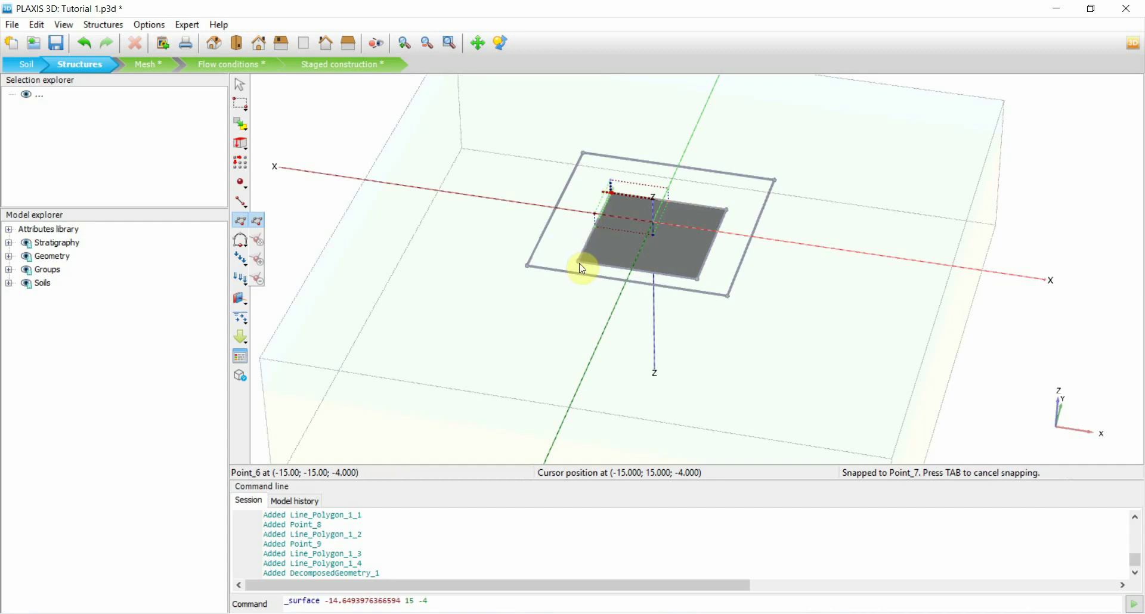
pyautogui.press('Tab')
pyautogui.press('Tab')
pyautogui.press('Tab')
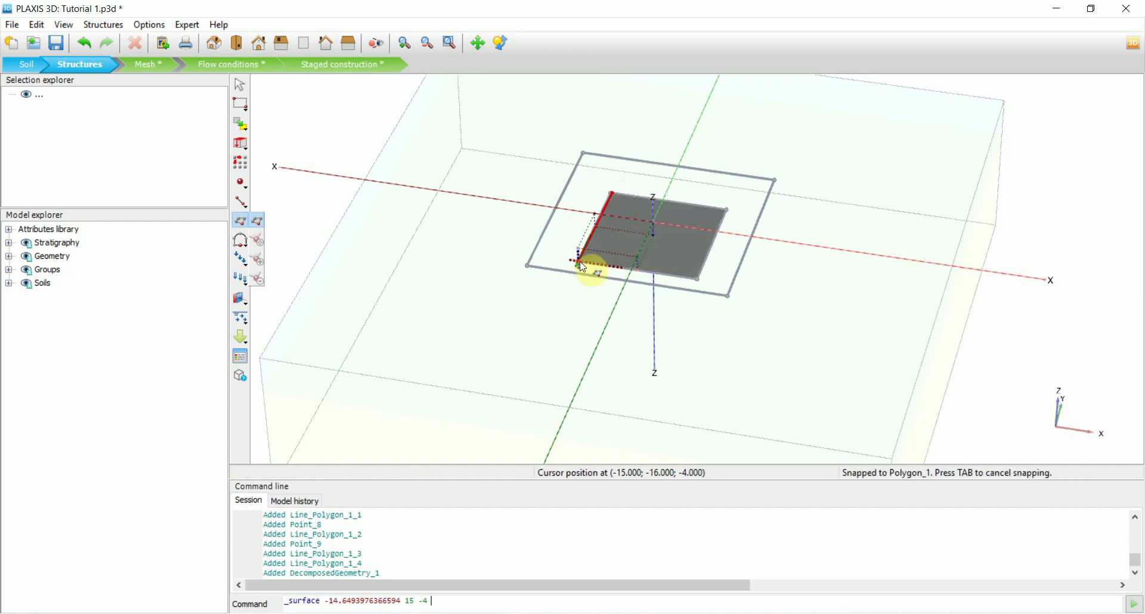
pyautogui.press('Tab')
pyautogui.press('Tab')
pyautogui.press('Tab')
pyautogui.press('Tab')
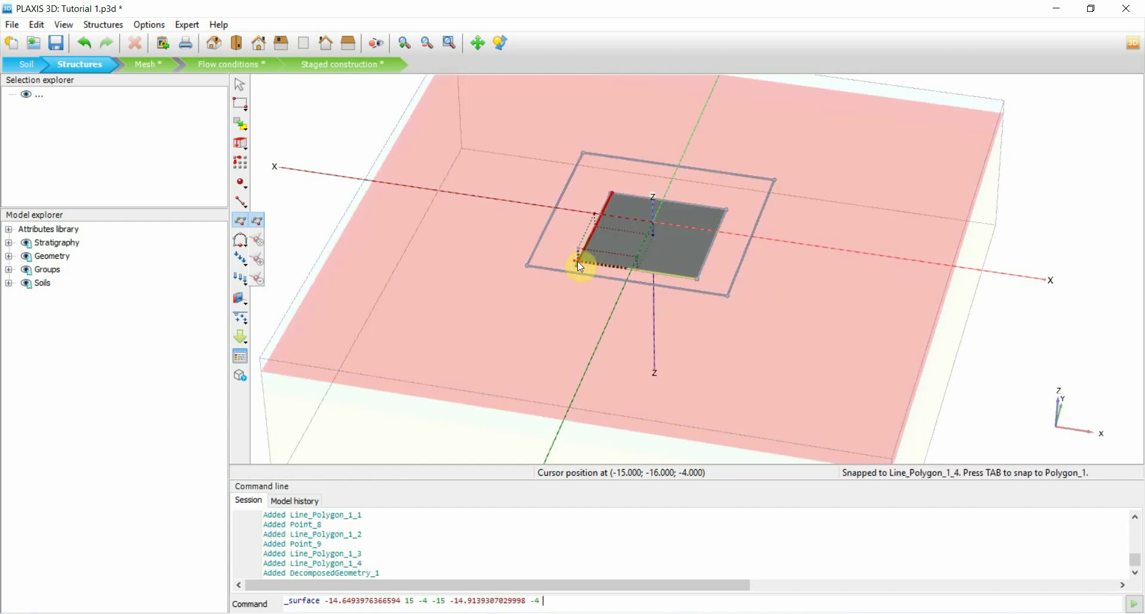
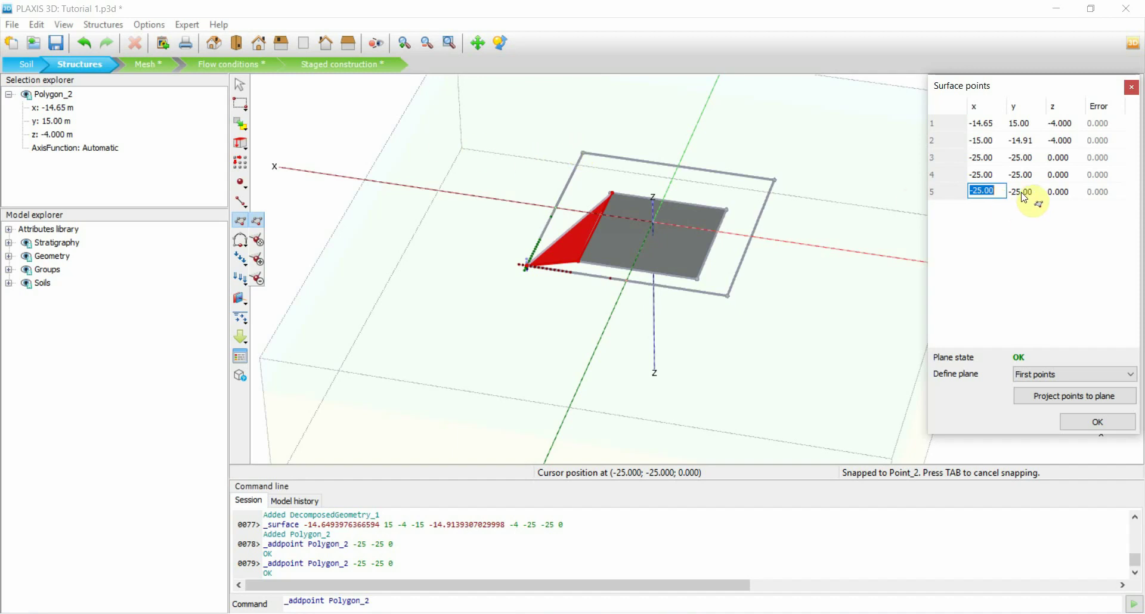
pyautogui.click(977, 178)
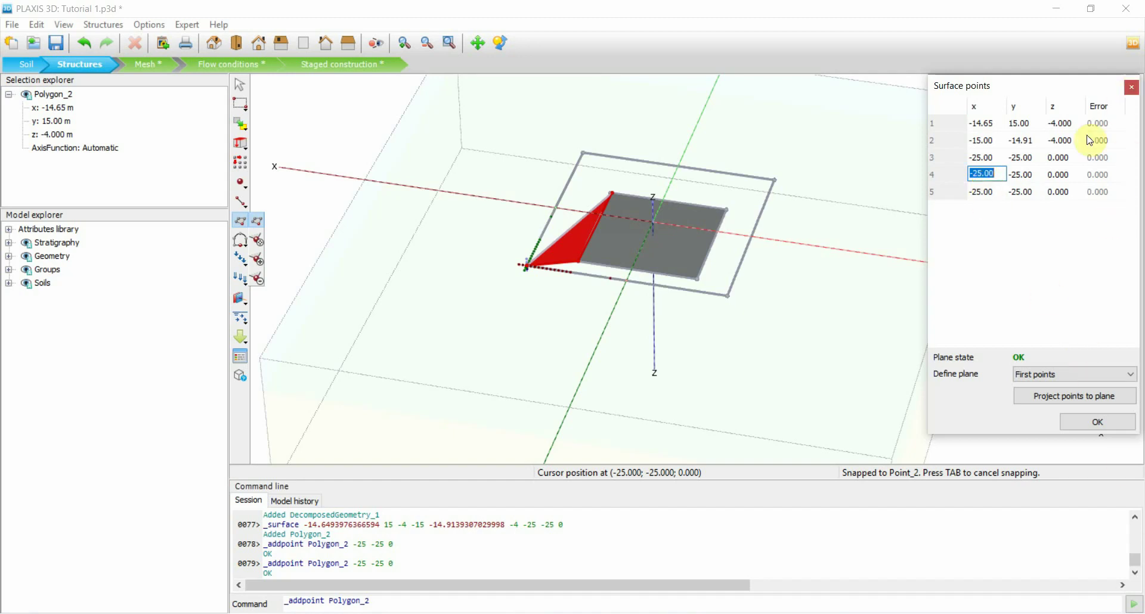
pyautogui.click(1127, 429)
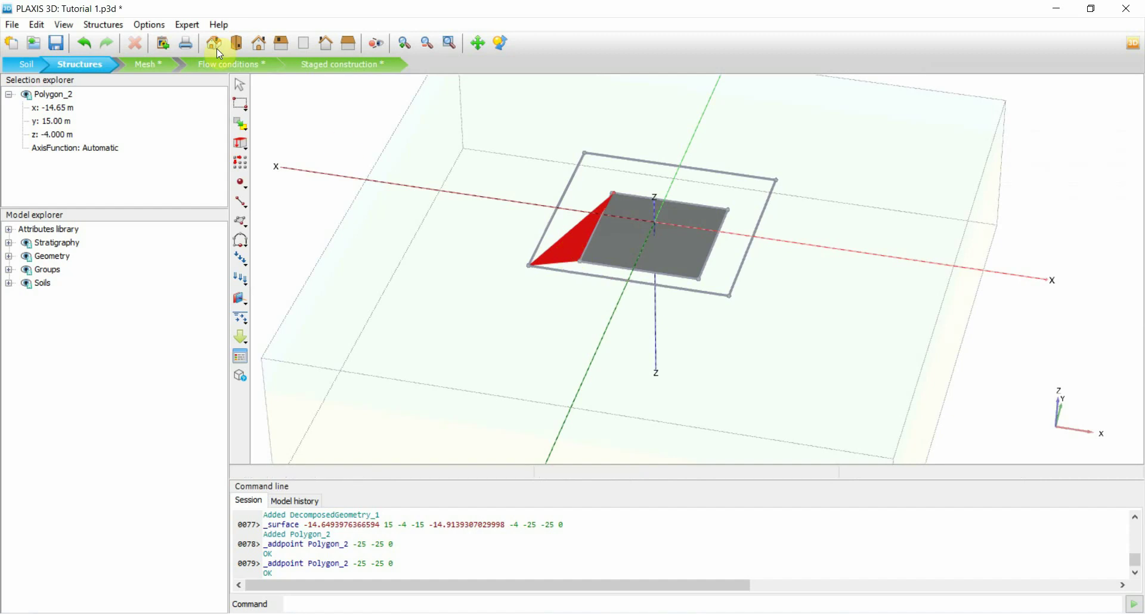
# - Undo the faulty negative-X side surface and its added points
pyautogui.click(82, 43)
pyautogui.click(82, 43)
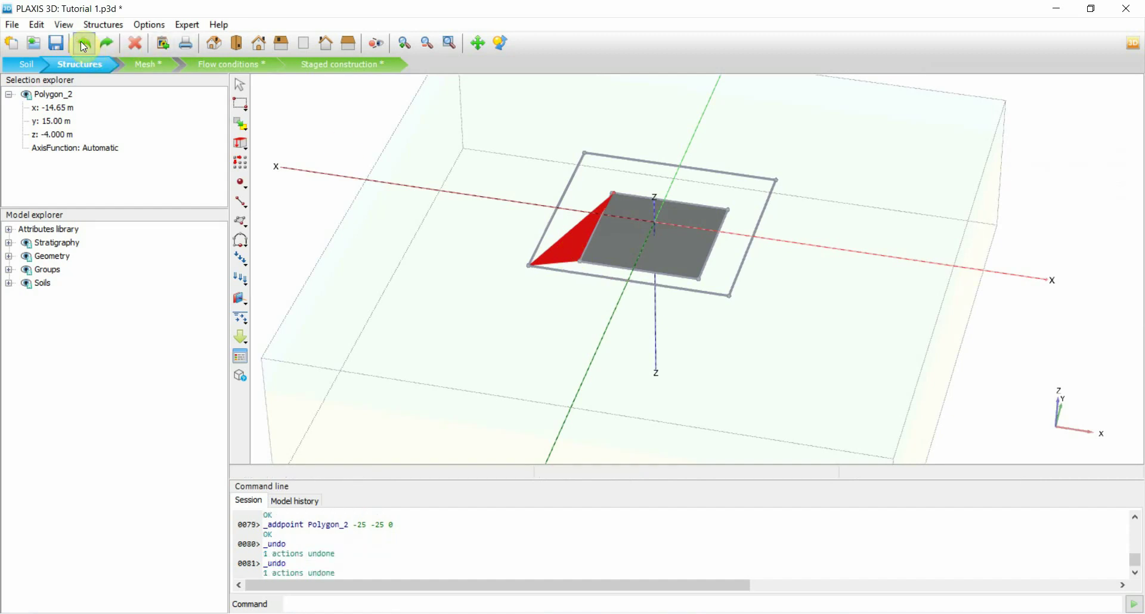
pyautogui.click(82, 43)
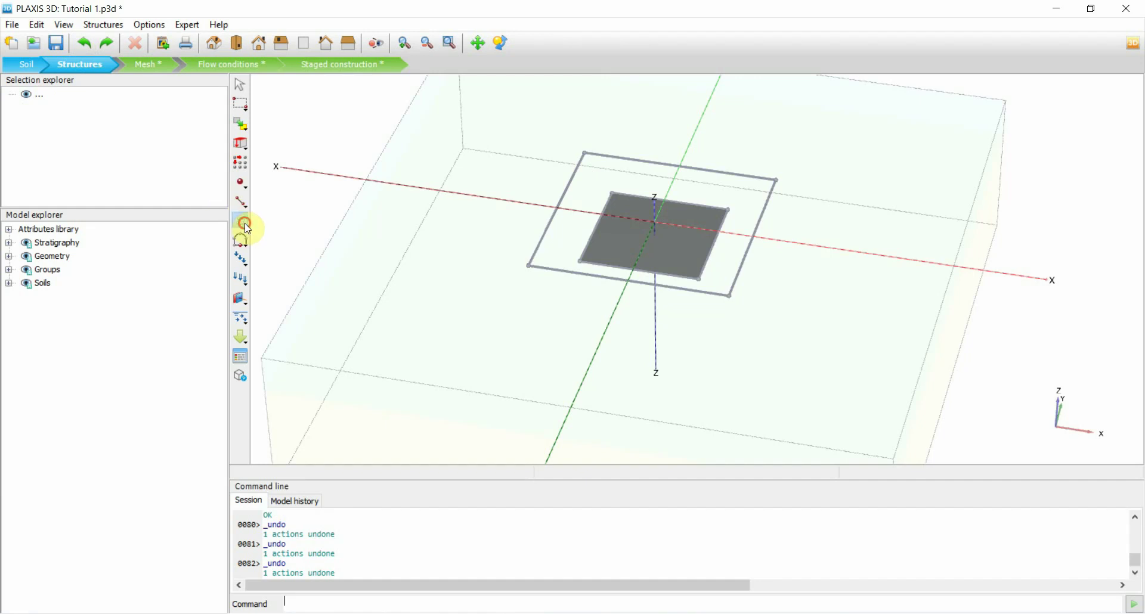
# - Create the negative-X side slope surface through (-15, 15, -4), (-15, -15, -4), (-25, -25, 0) and (-25, 25, 0)
pyautogui.click(245, 225)
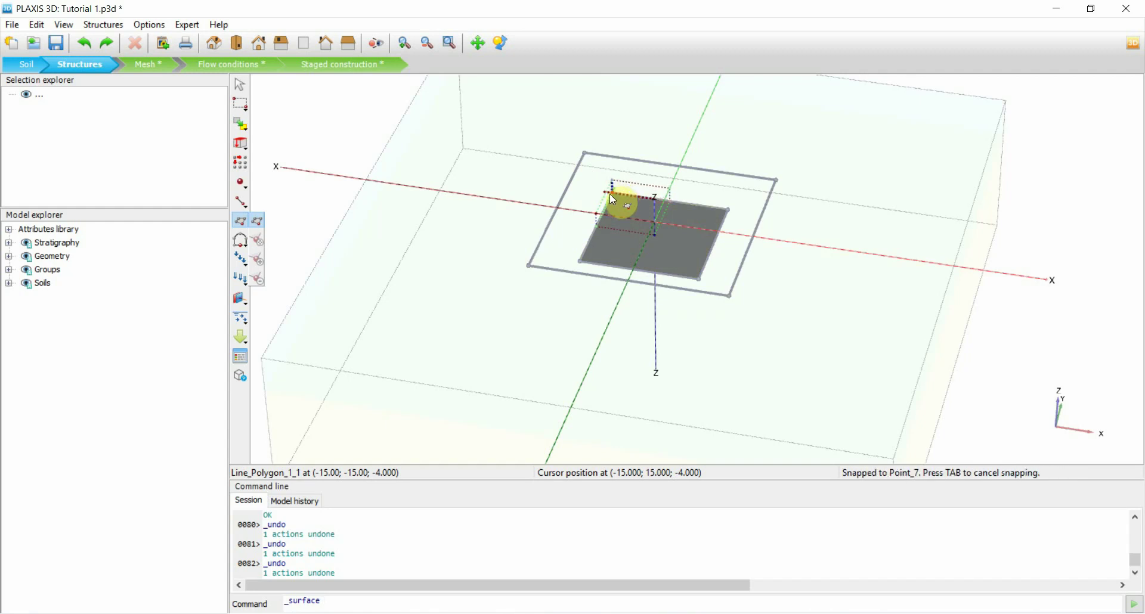
pyautogui.scroll(3, 612, 193)
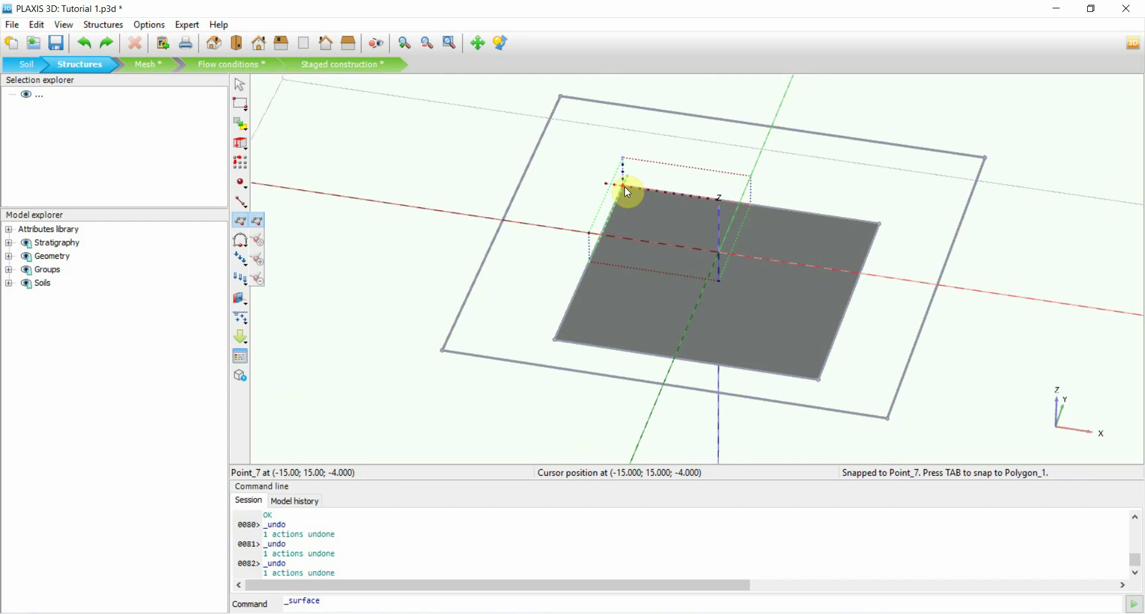
pyautogui.click(624, 187)
pyautogui.click(554, 338)
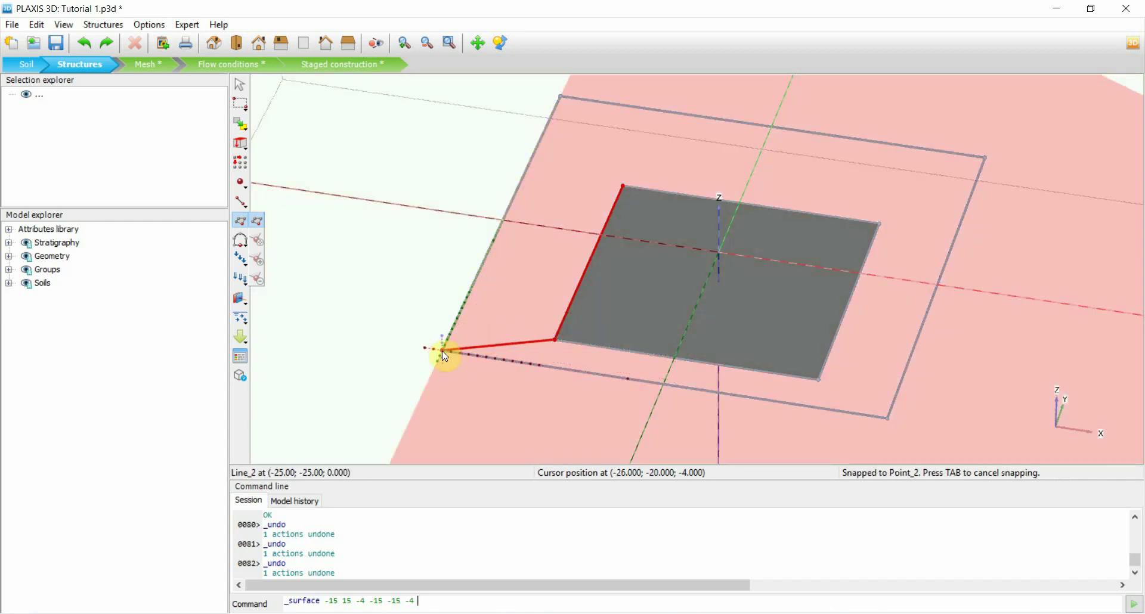
pyautogui.click(442, 350)
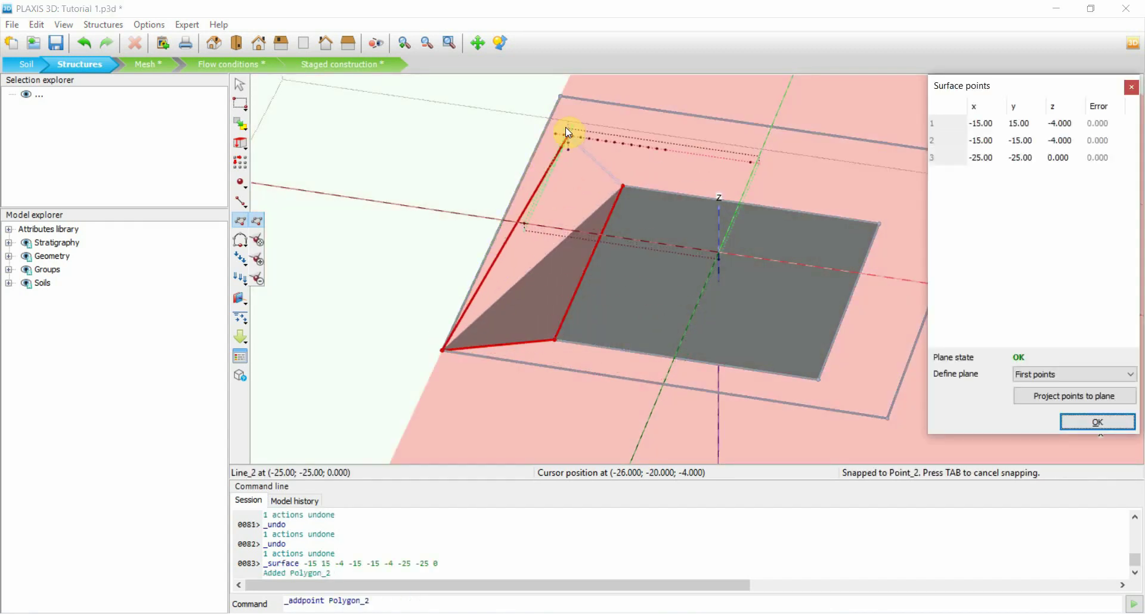
pyautogui.click(561, 94)
pyautogui.scroll(-4, 485, 204)
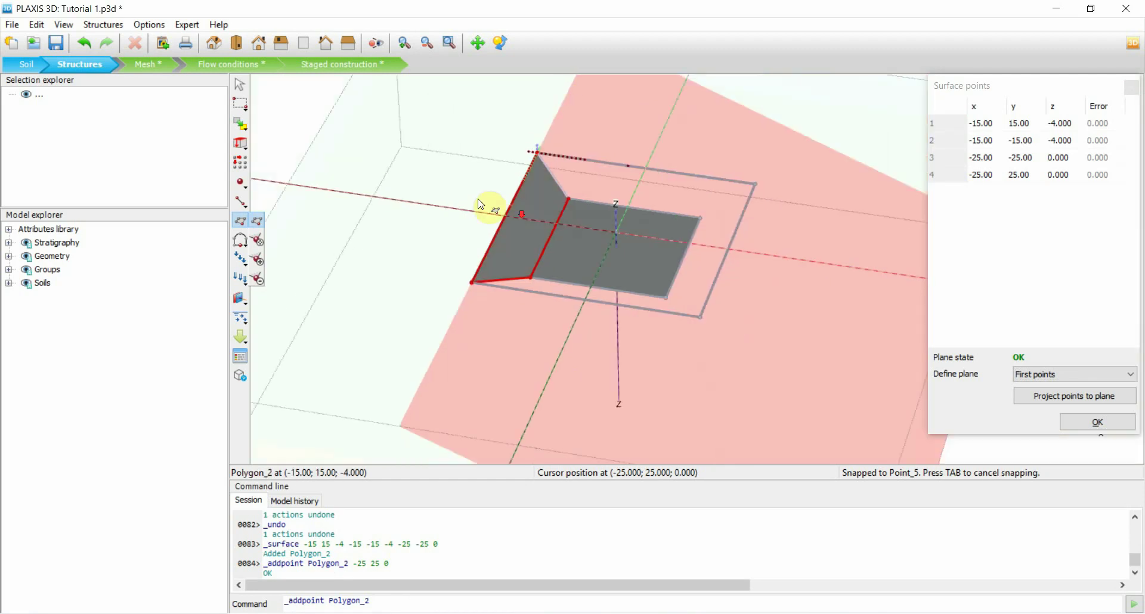
pyautogui.click(1096, 424)
# - Draw the positive-Y side slope surface through about (-14.61, 15, -4), (15, 15, -4), (25, 25, 0) and (-25, 24.37, 0)
pyautogui.click(501, 42)
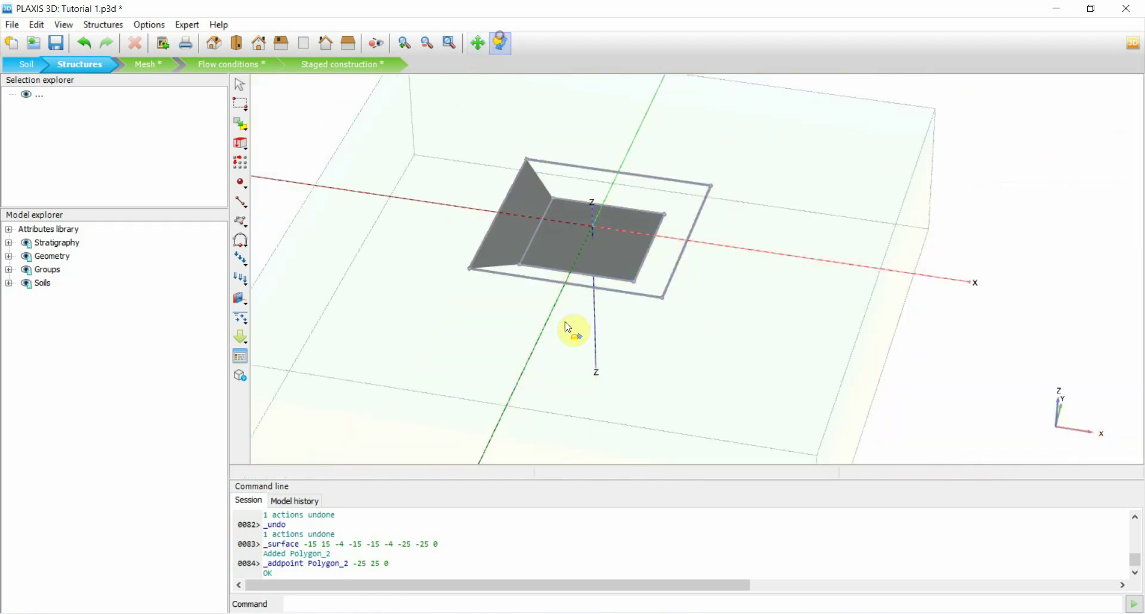
pyautogui.moveTo(573, 325); pyautogui.dragTo(356, 263)
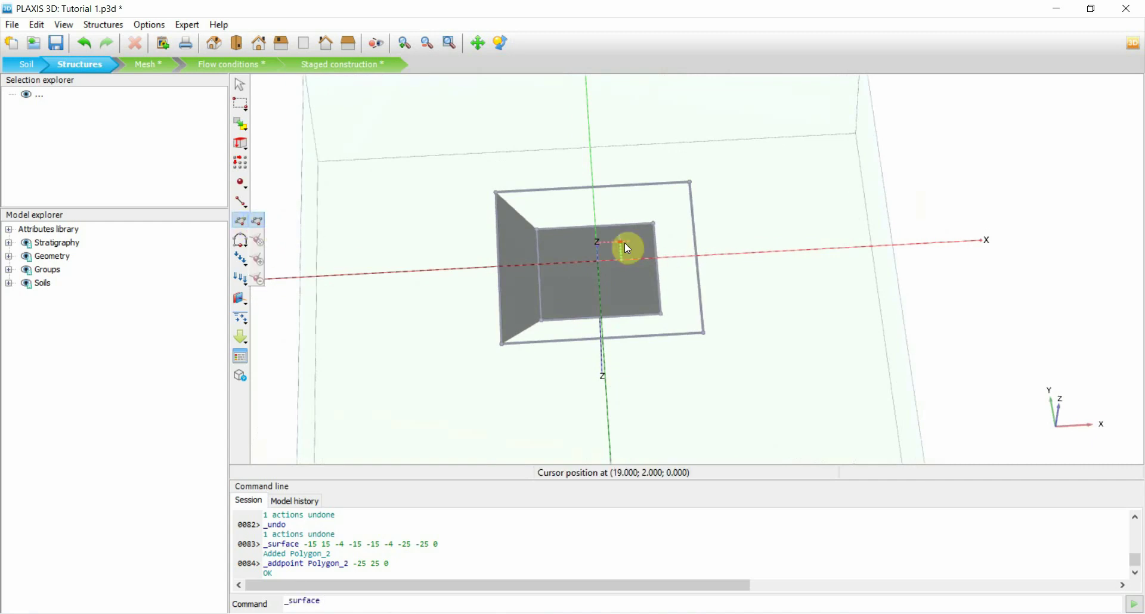
pyautogui.click(538, 227)
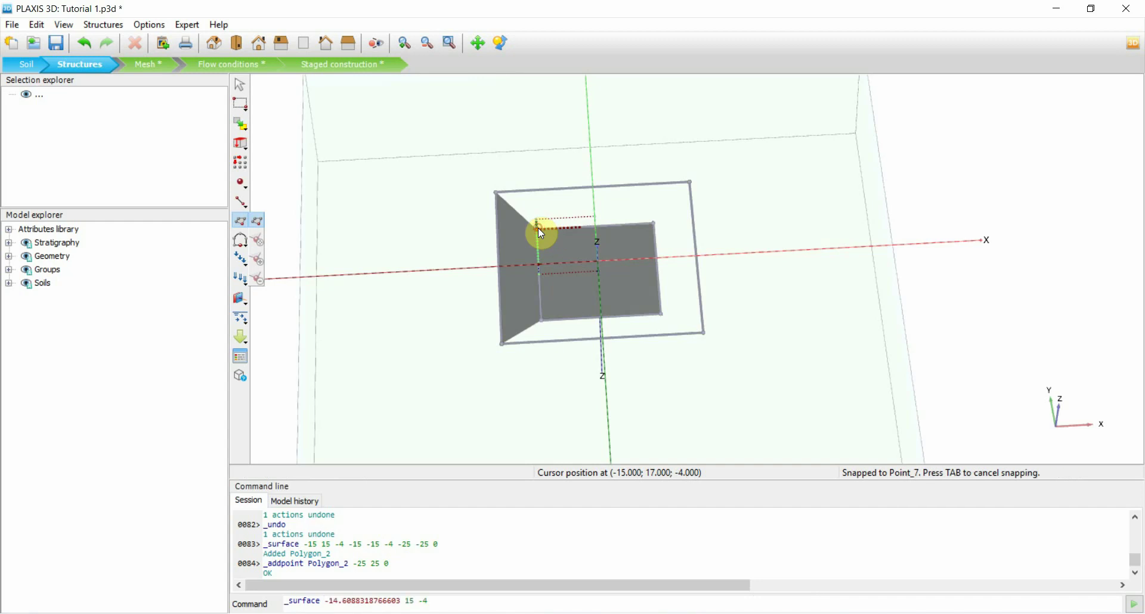
pyautogui.click(653, 224)
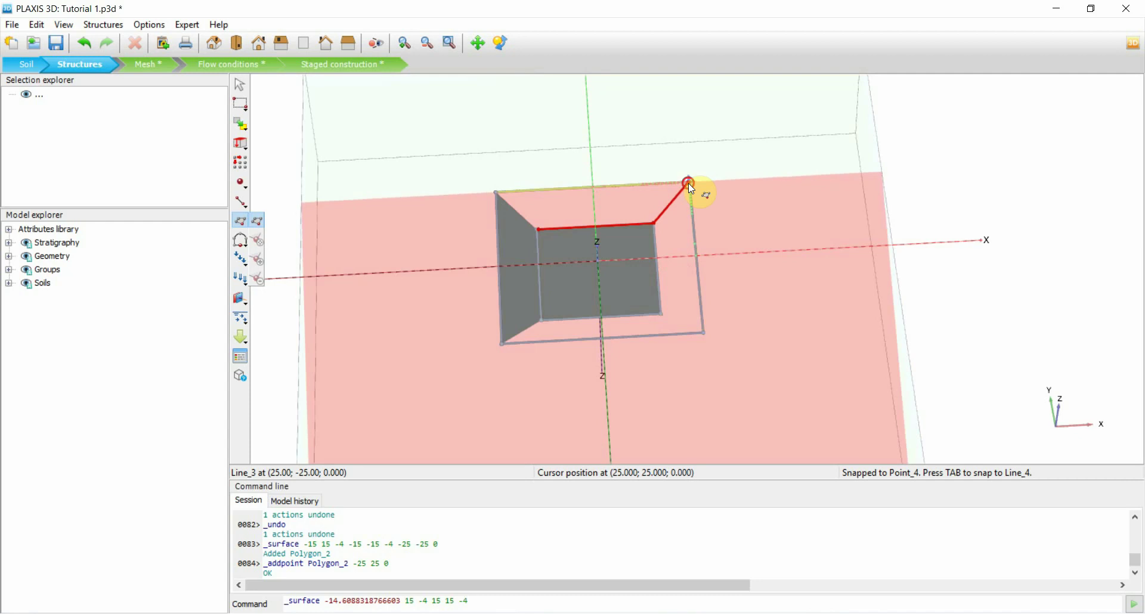
pyautogui.click(688, 183)
pyautogui.rightClick(688, 184)
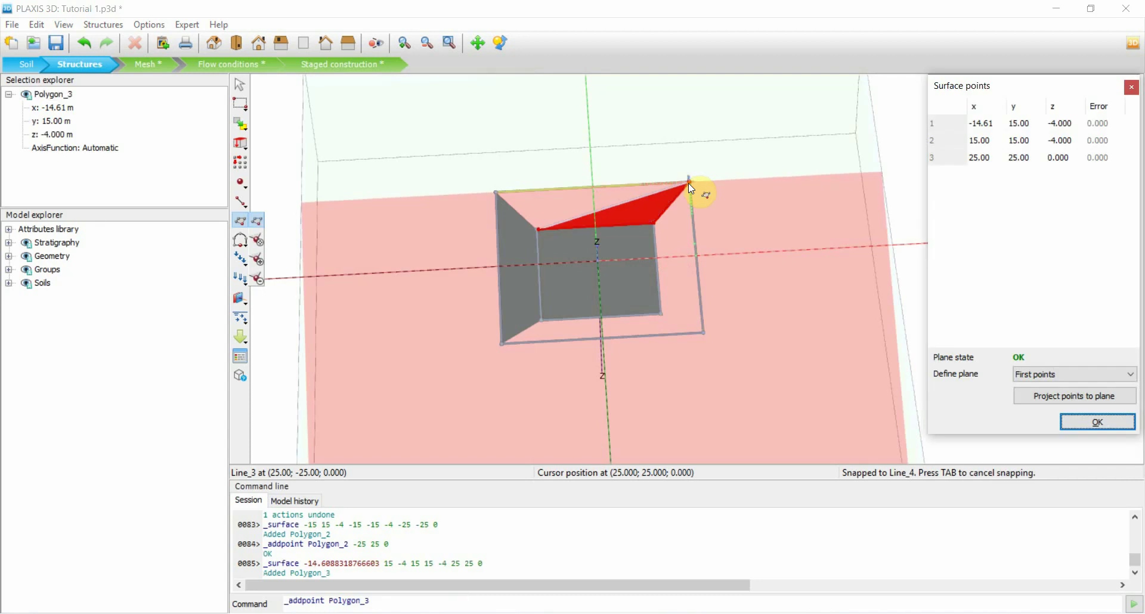
pyautogui.click(496, 195)
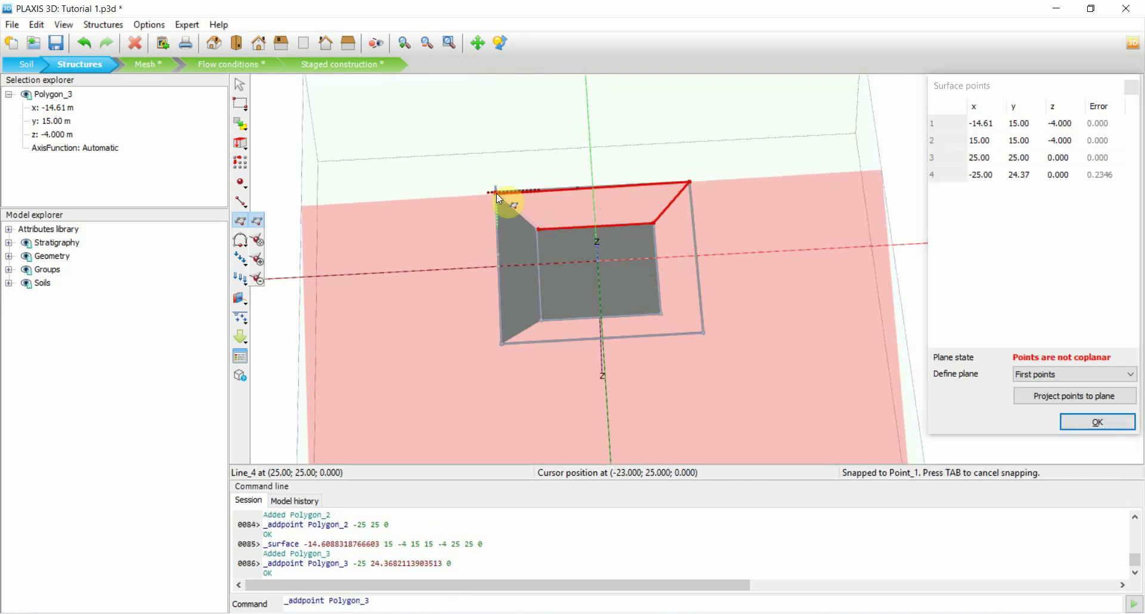
# - Set the x coordinate of the positive-Y slope surface's first point to -15
pyautogui.doubleClick(984, 125)
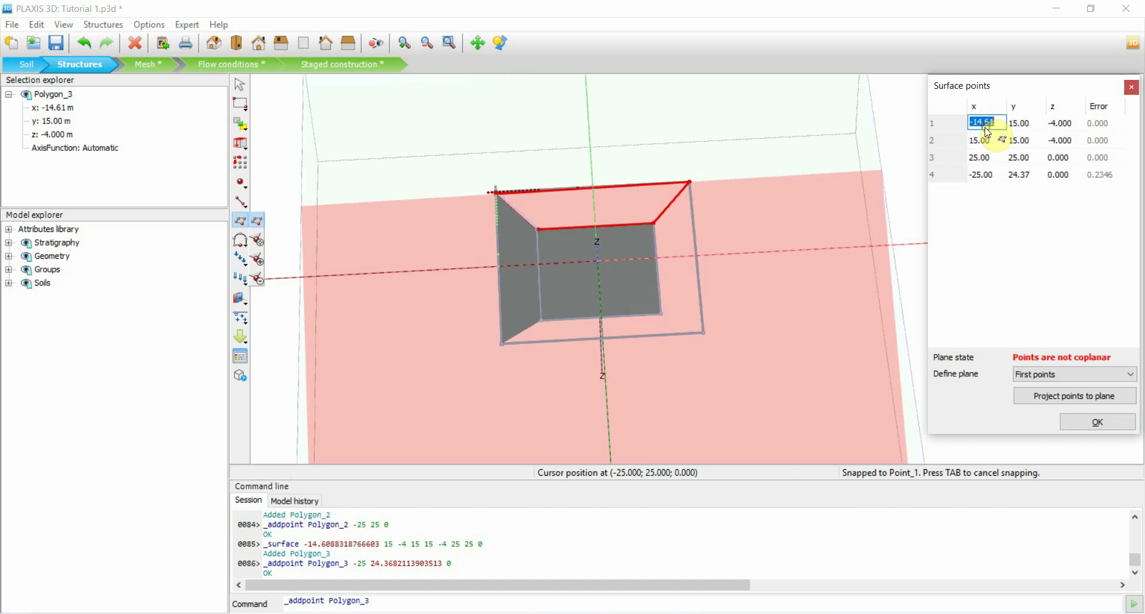
pyautogui.write('-1')
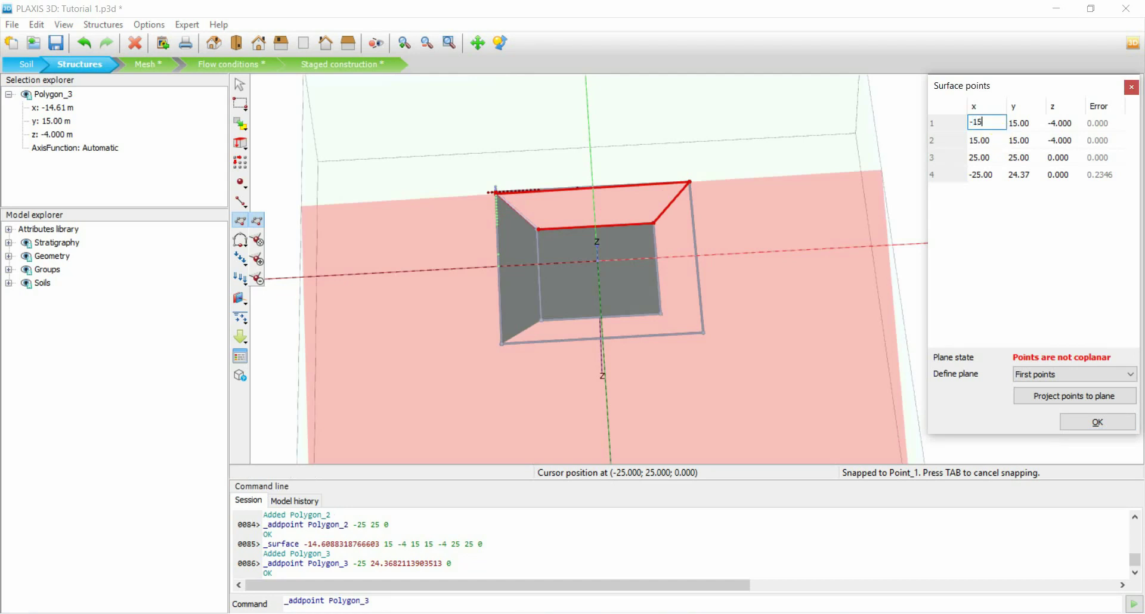
pyautogui.write('5')
pyautogui.press('Tab')
pyautogui.press('Down')
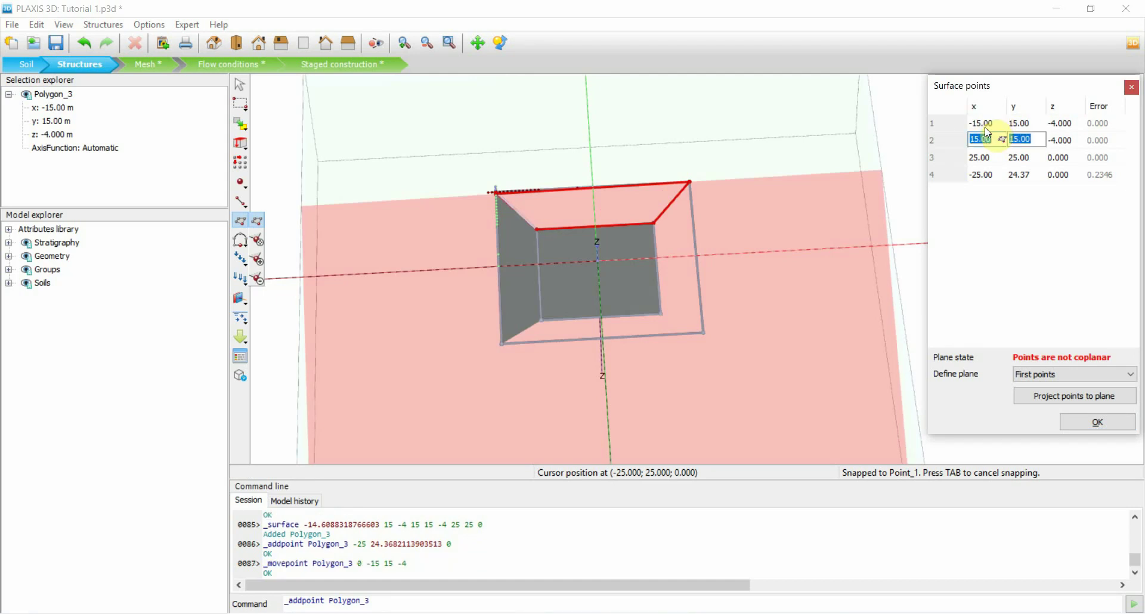
# - Set the y coordinate of the positive-Y slope surface's fourth point to 25 and finish the surface
pyautogui.press('Tab')
pyautogui.press('Down')
pyautogui.press('Tab')
pyautogui.press('Tab')
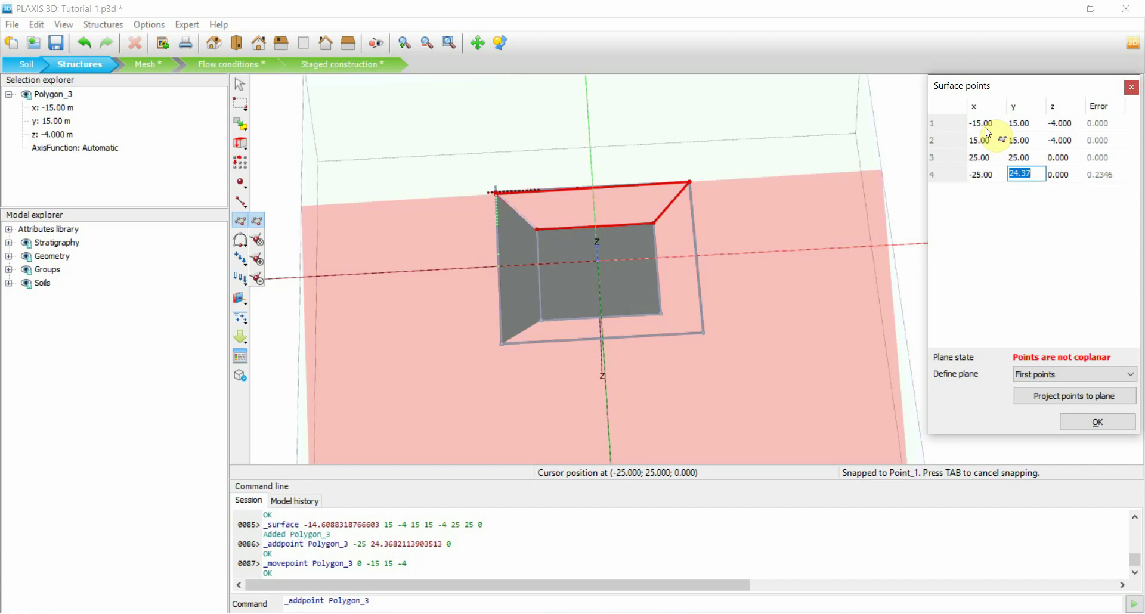
pyautogui.write('2')
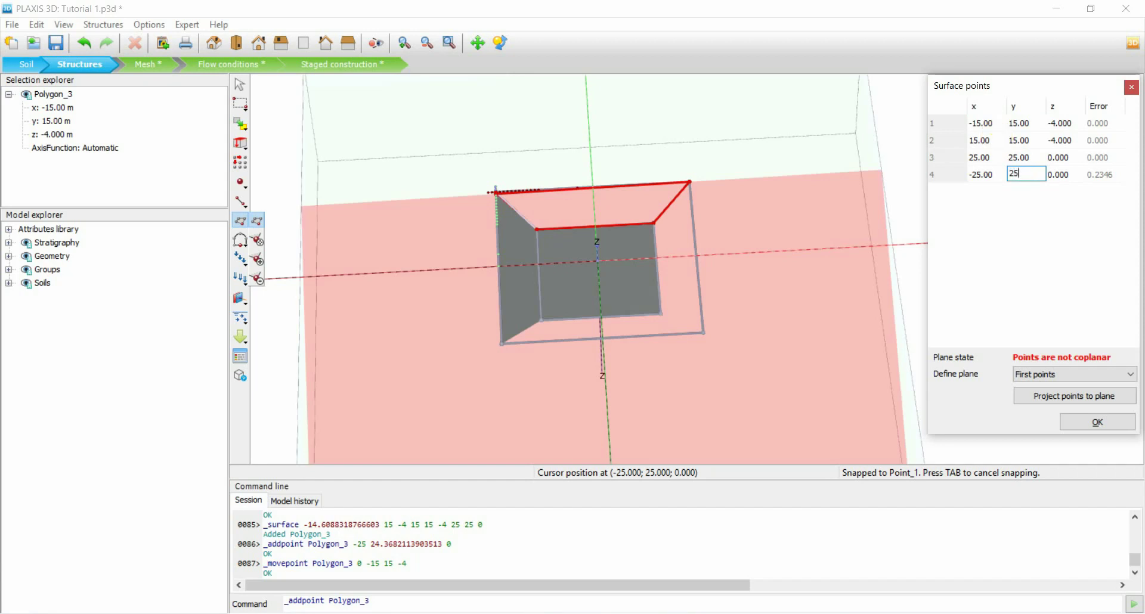
pyautogui.write('5')
pyautogui.press('Tab')
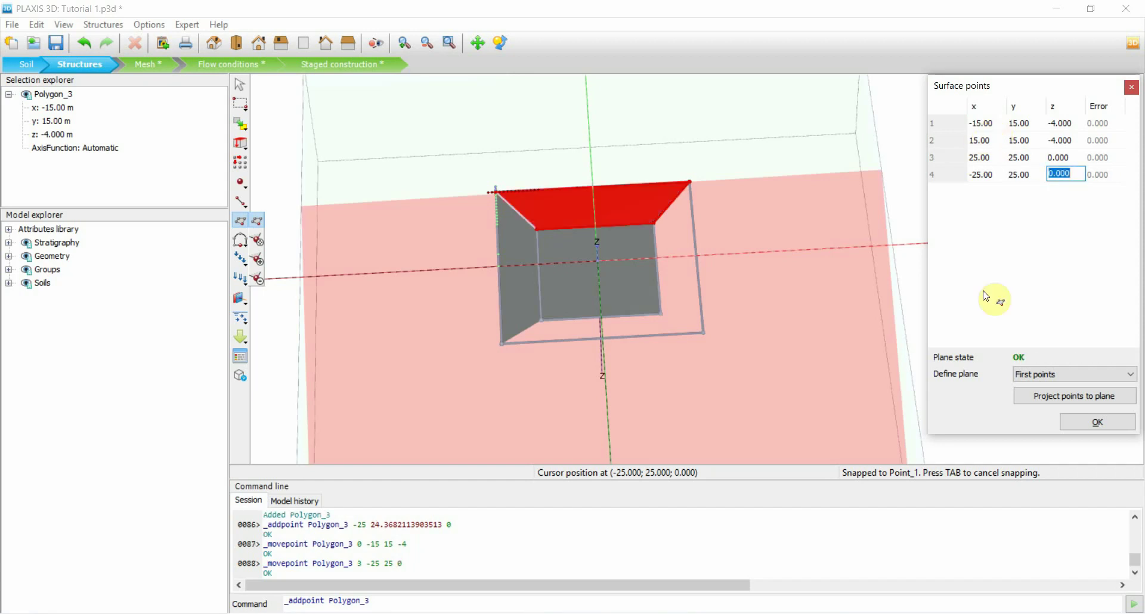
pyautogui.click(1098, 422)
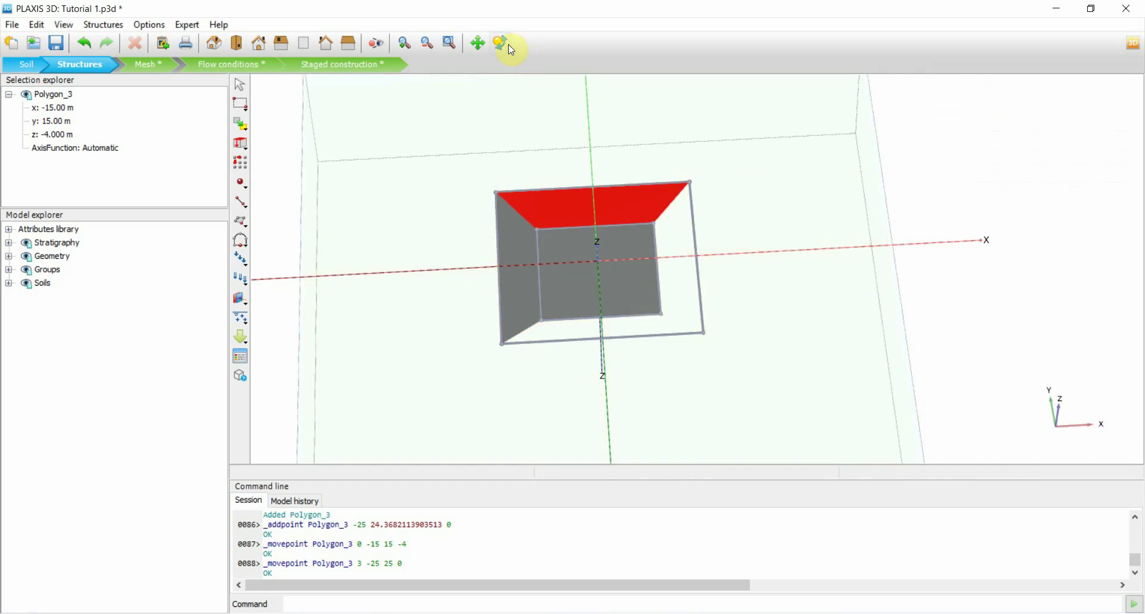
# - Create the positive-X side slope surface through (15, 15, -4), (15, -15, -4), (25, -25, 0) and (25, 25, 0)
pyautogui.moveTo(498, 174); pyautogui.dragTo(800, 377)
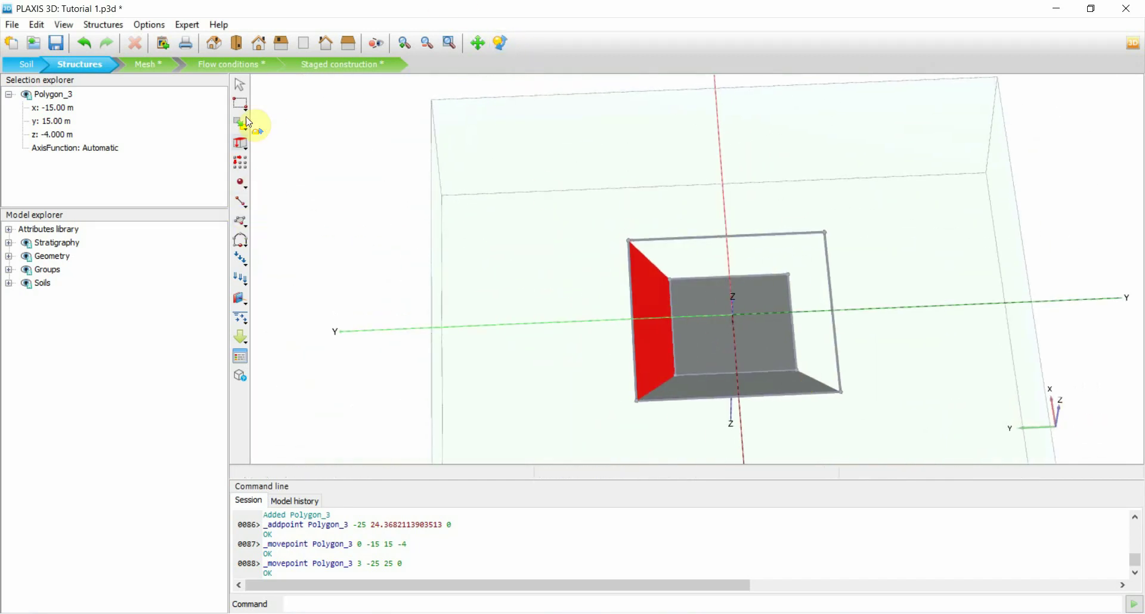
pyautogui.click(240, 87)
pyautogui.click(242, 226)
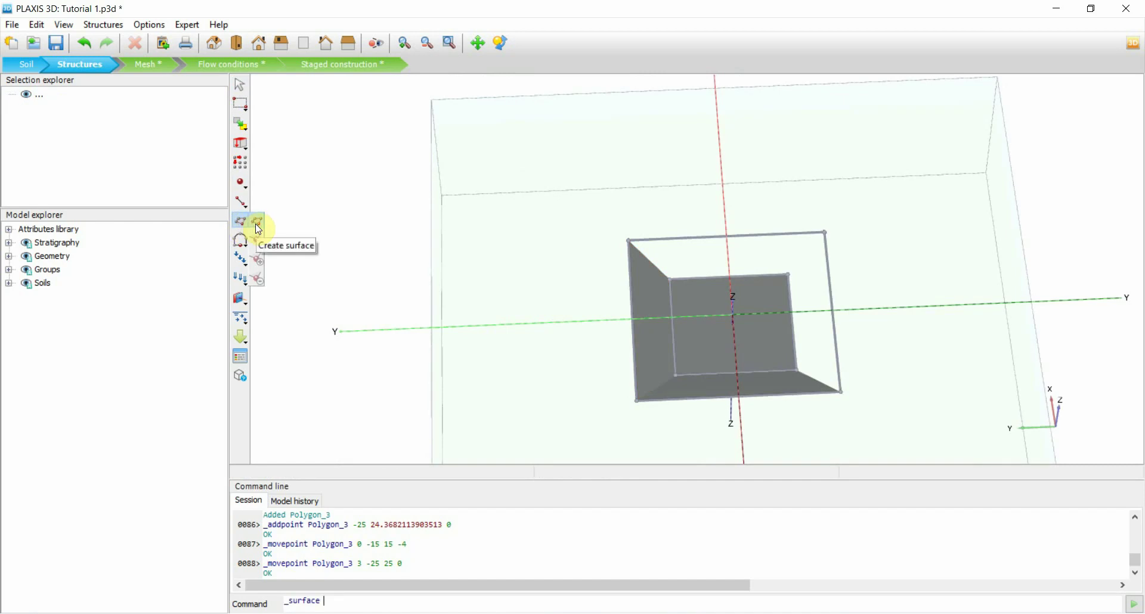
pyautogui.click(257, 225)
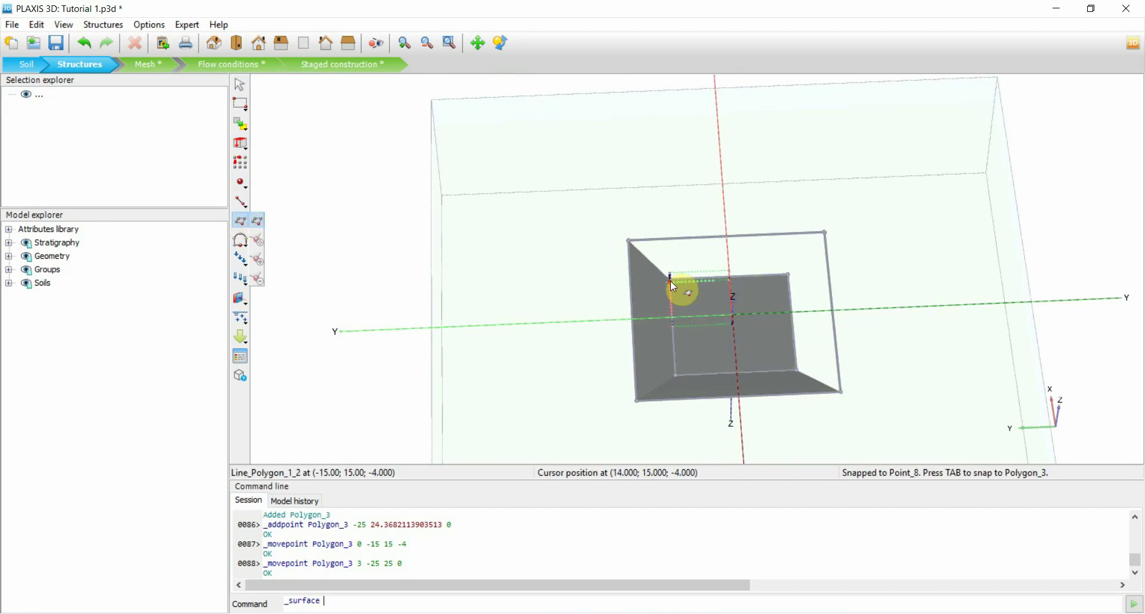
pyautogui.click(671, 281)
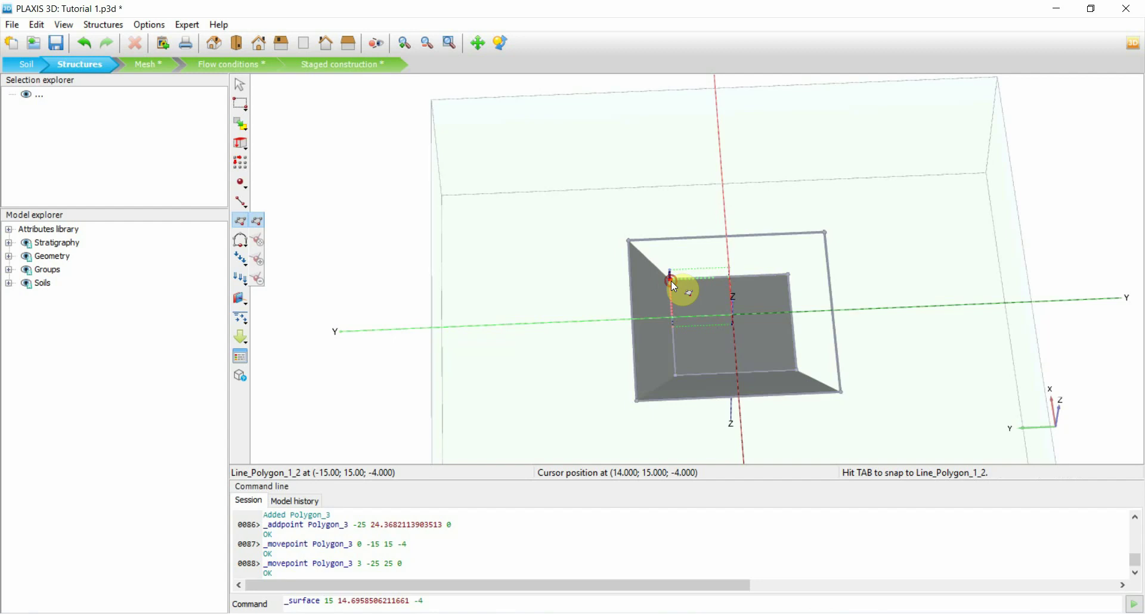
pyautogui.click(788, 277)
pyautogui.click(825, 232)
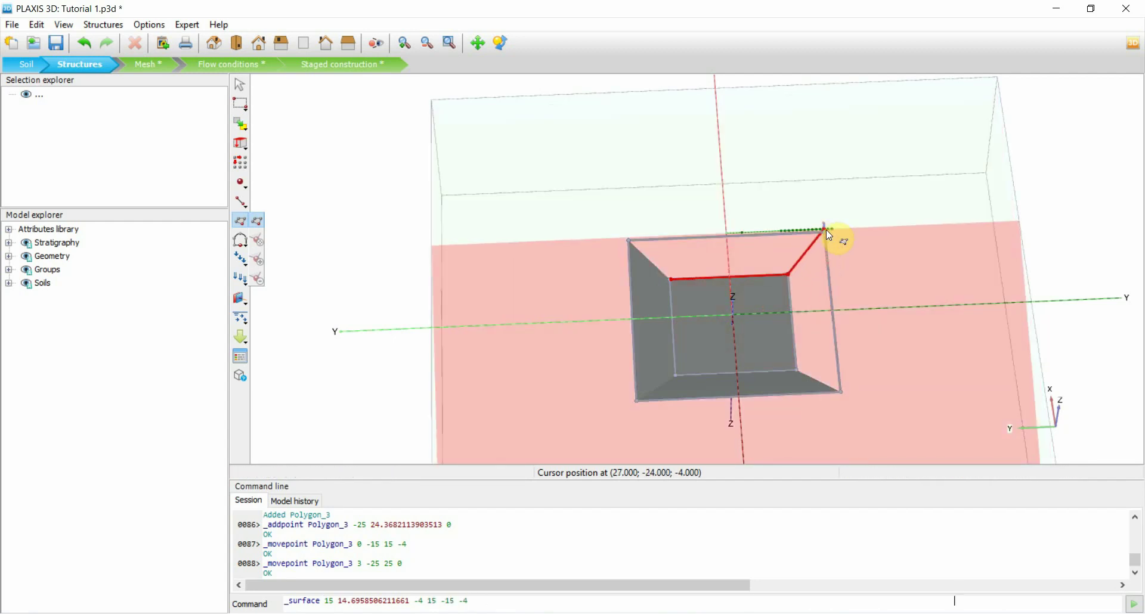
pyautogui.rightClick(824, 234)
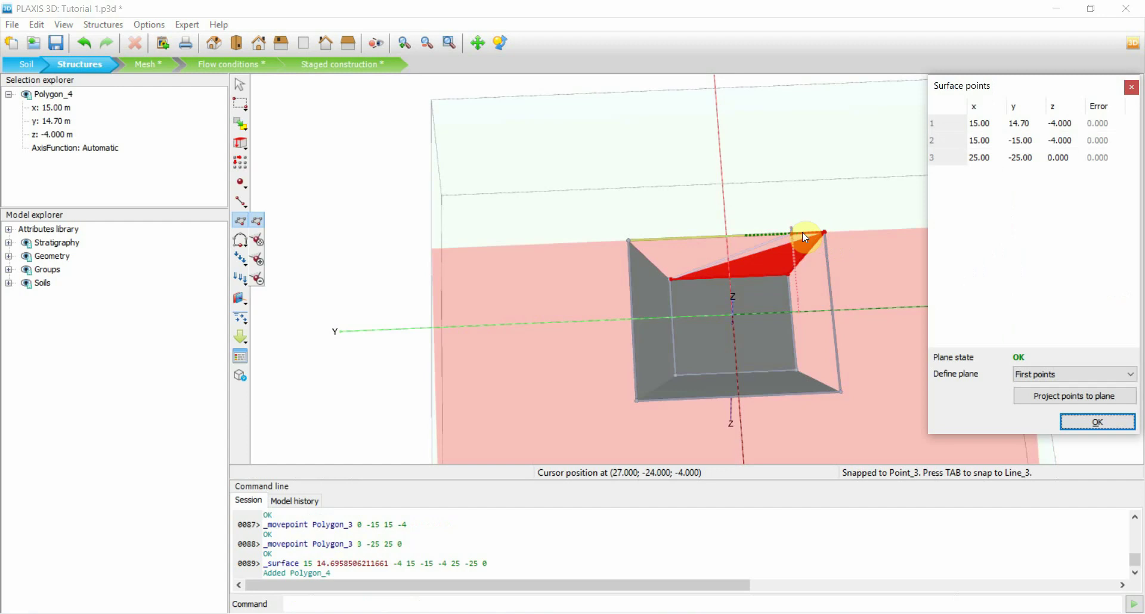
pyautogui.click(630, 242)
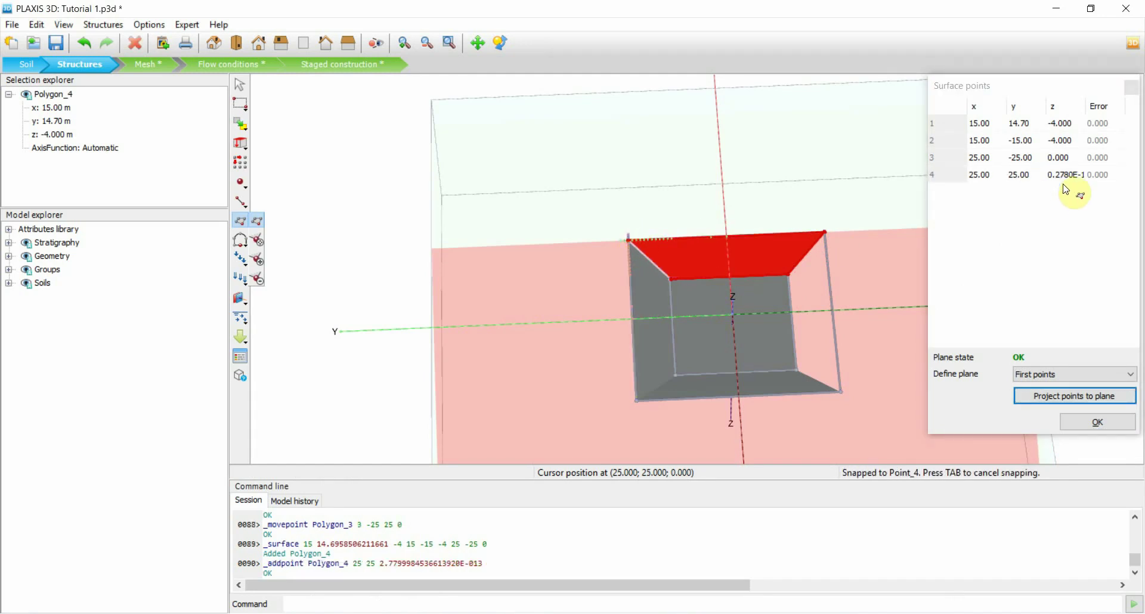
pyautogui.doubleClick(1020, 123)
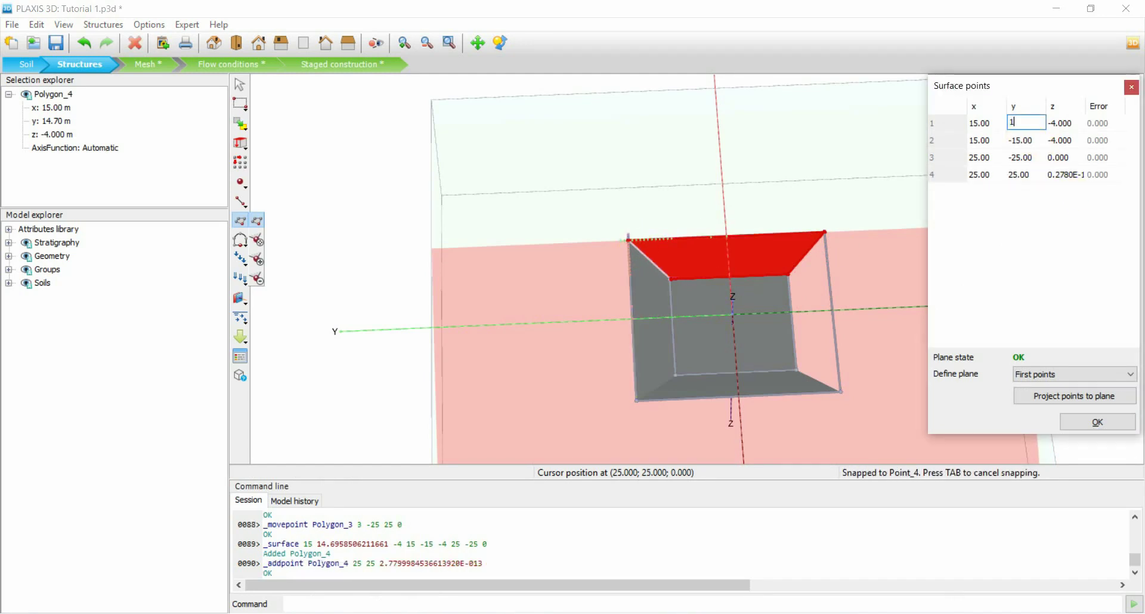
# - Try to set the z coordinate of the positive-X slope surface's fourth point to 0 and finish the surface
pyautogui.doubleClick(1064, 174)
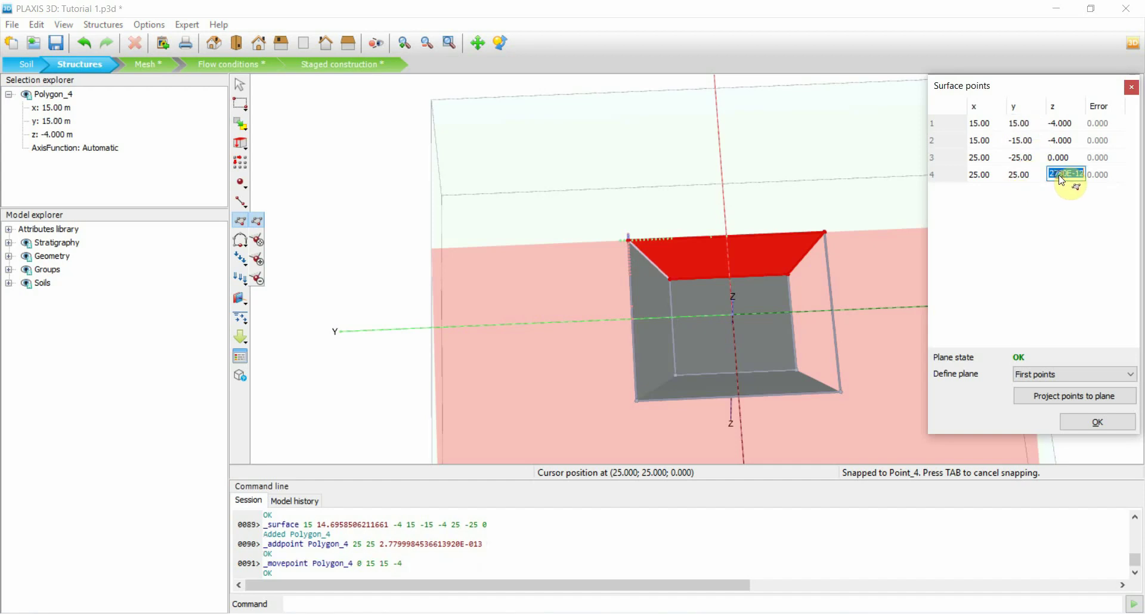
pyautogui.press('Home')
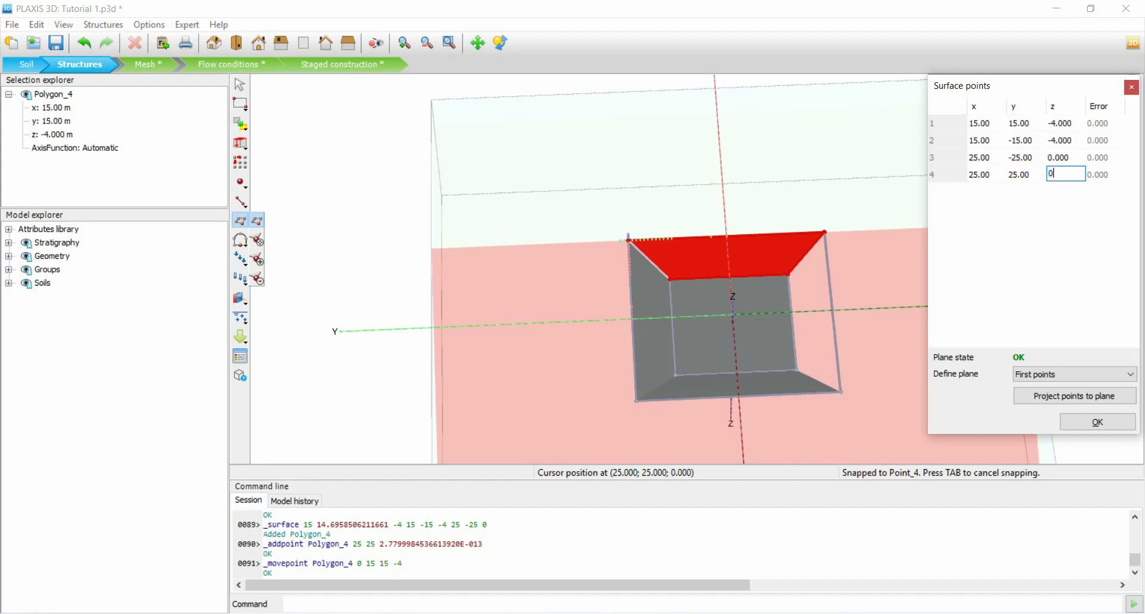
pyautogui.click(998, 208)
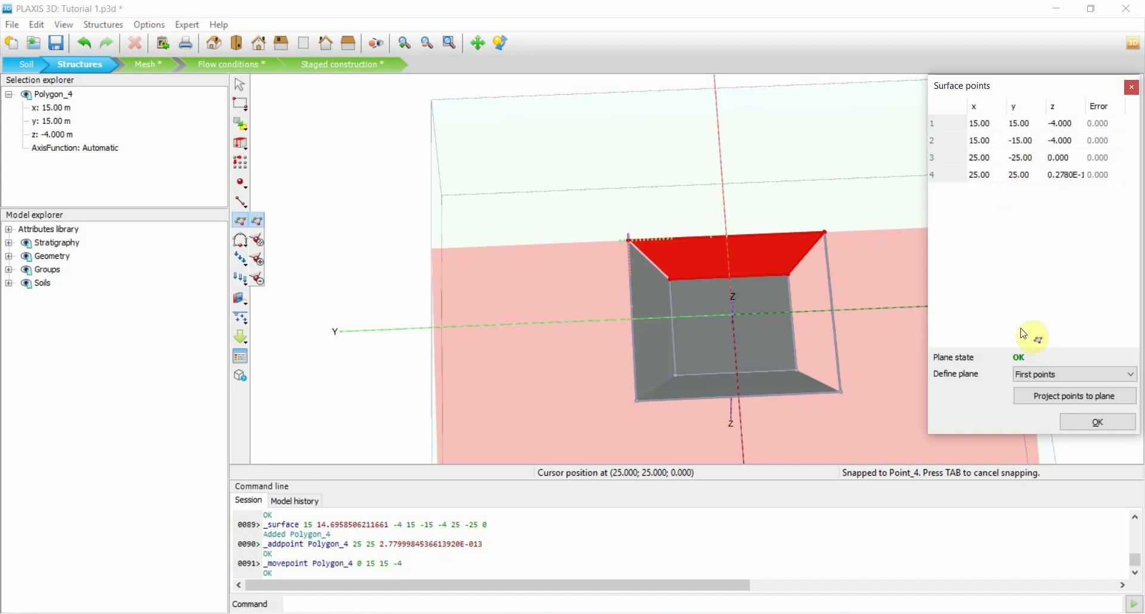
pyautogui.doubleClick(1063, 175)
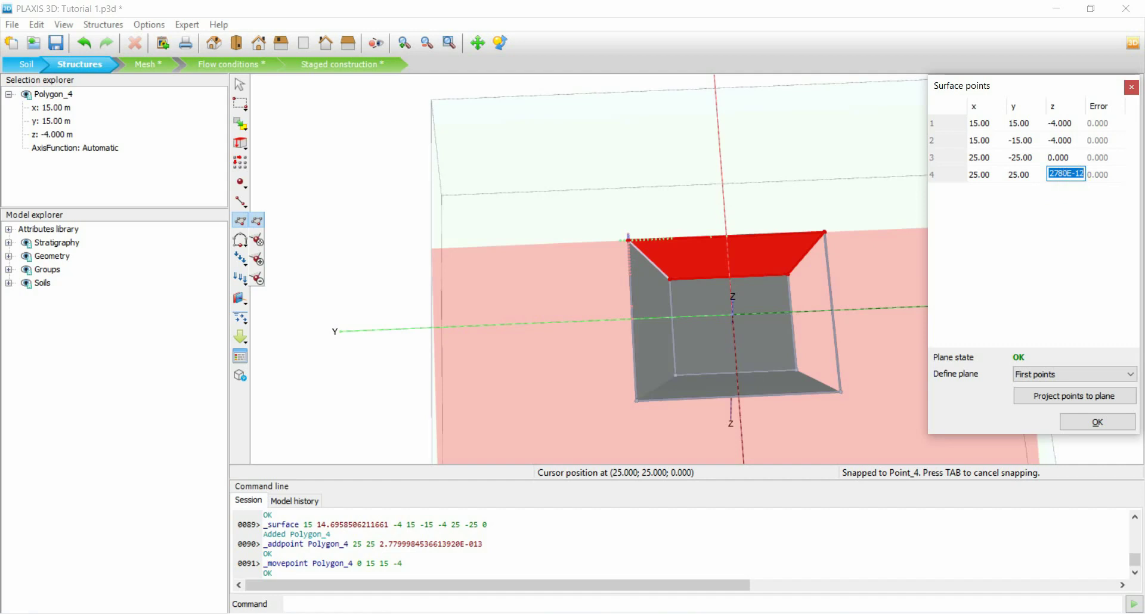
pyautogui.doubleClick(1057, 160)
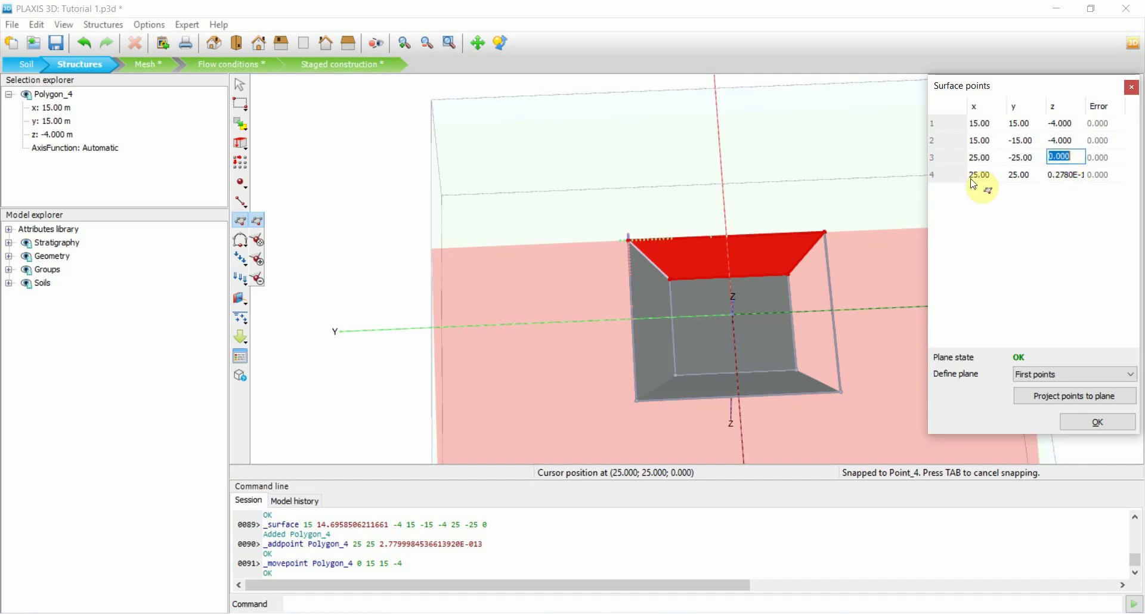
pyautogui.click(1092, 423)
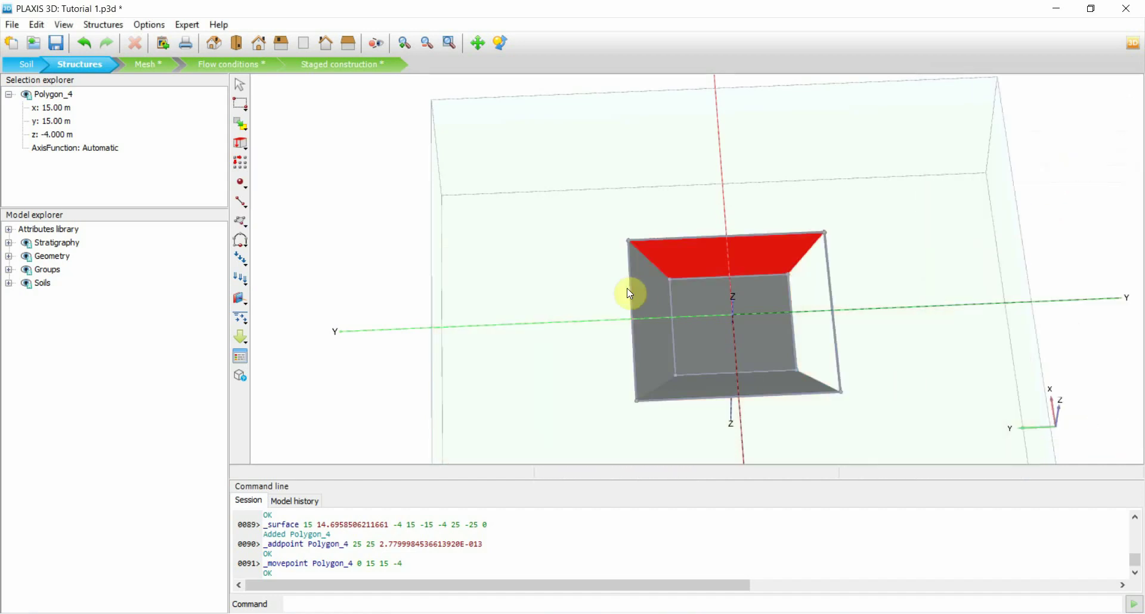
# - Draw the negative-Y side slope surface through (15, -15, -4), about (-14.88, -15, -4), (-25, -25, 0) and (25, -25, 0)
pyautogui.scroll(6, 637, 250)
pyautogui.scroll(-6, 578, 185)
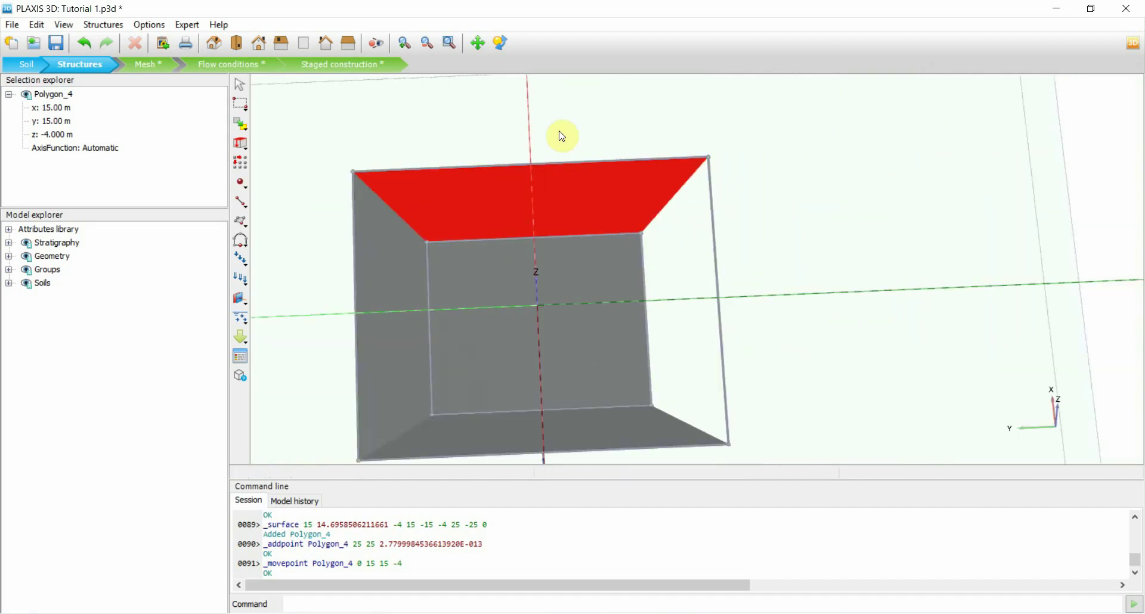
pyautogui.click(500, 43)
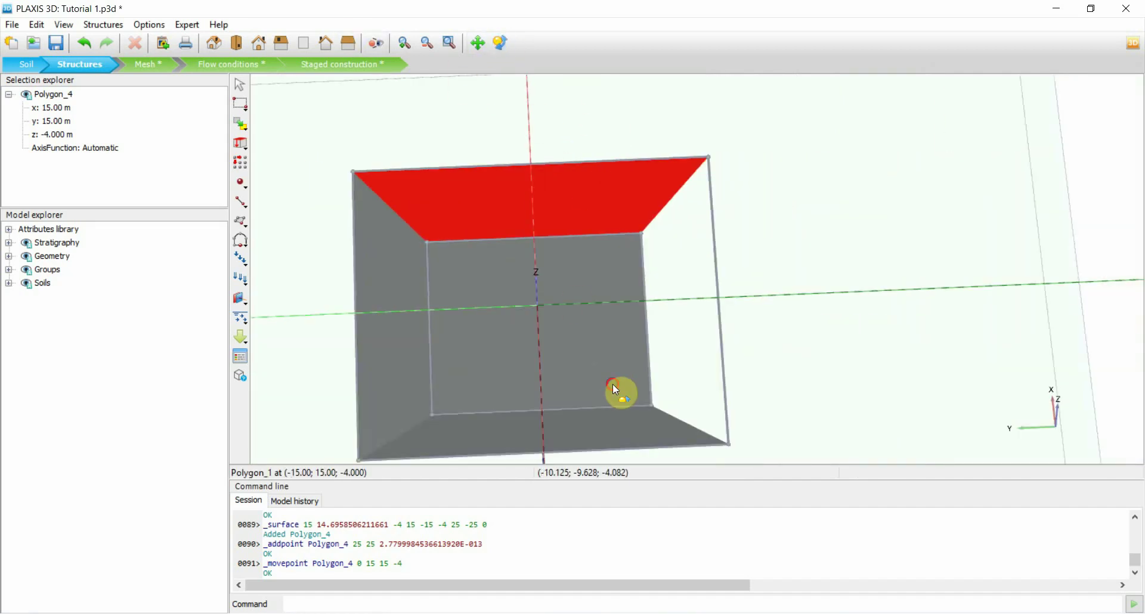
pyautogui.moveTo(613, 384); pyautogui.dragTo(771, 399)
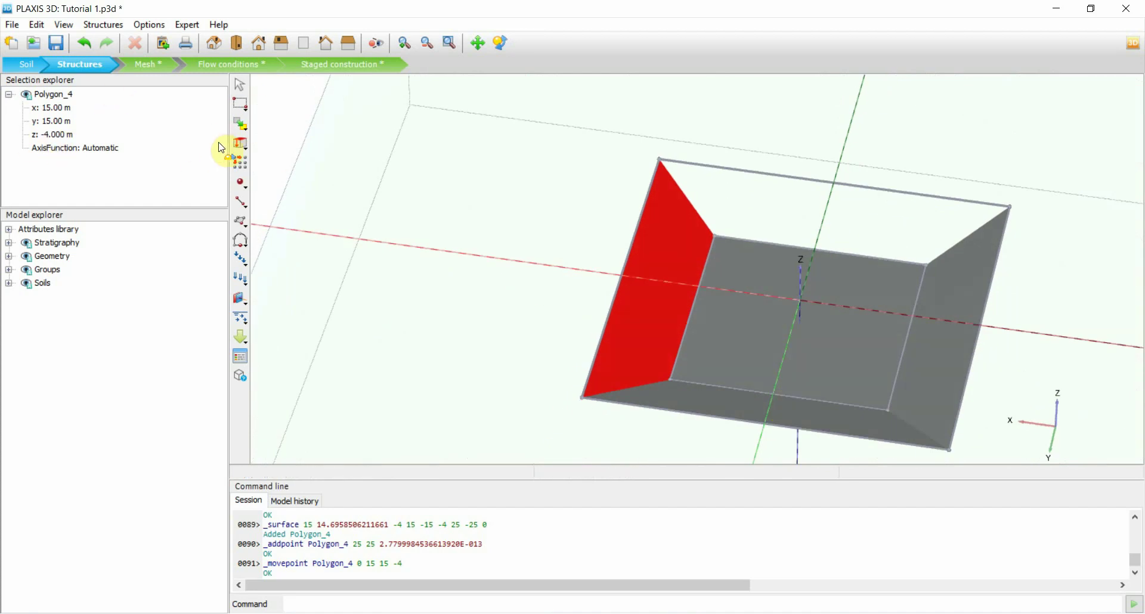
pyautogui.click(240, 83)
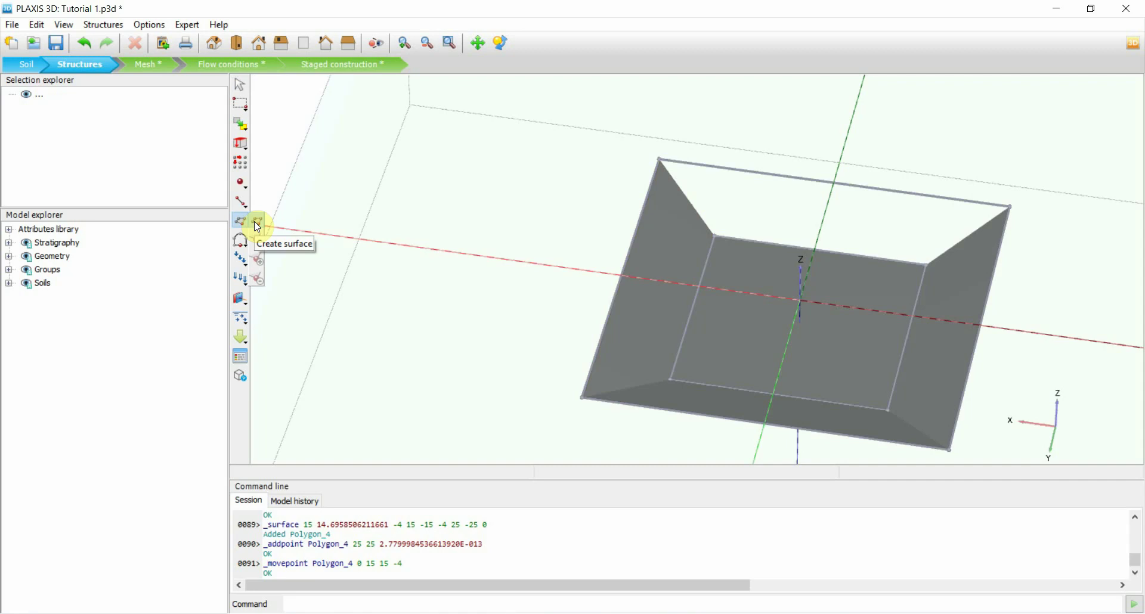
pyautogui.click(258, 224)
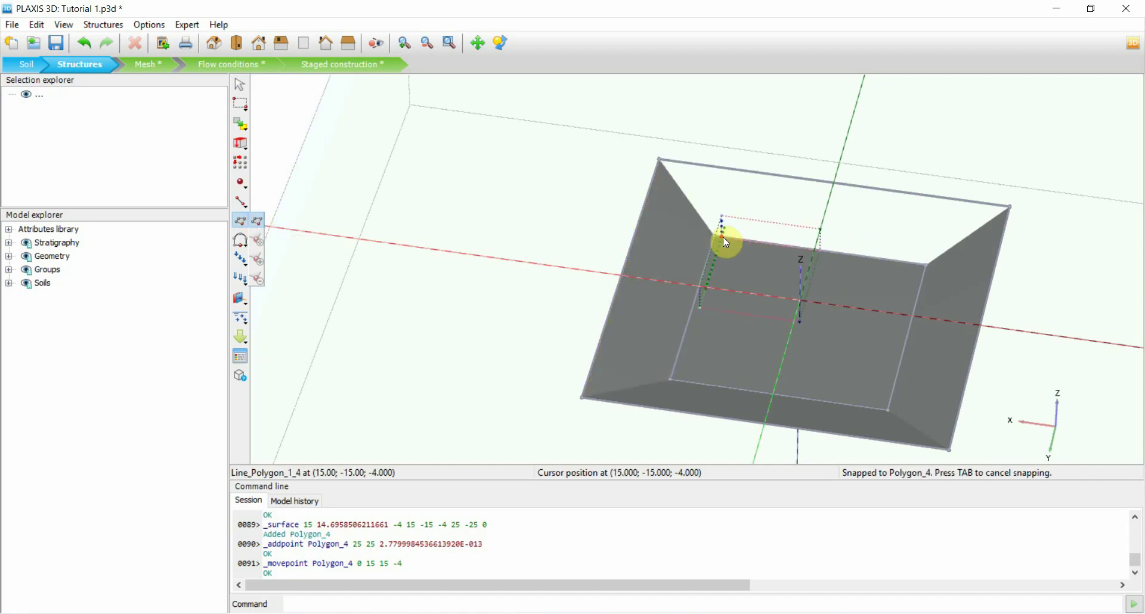
pyautogui.click(717, 235)
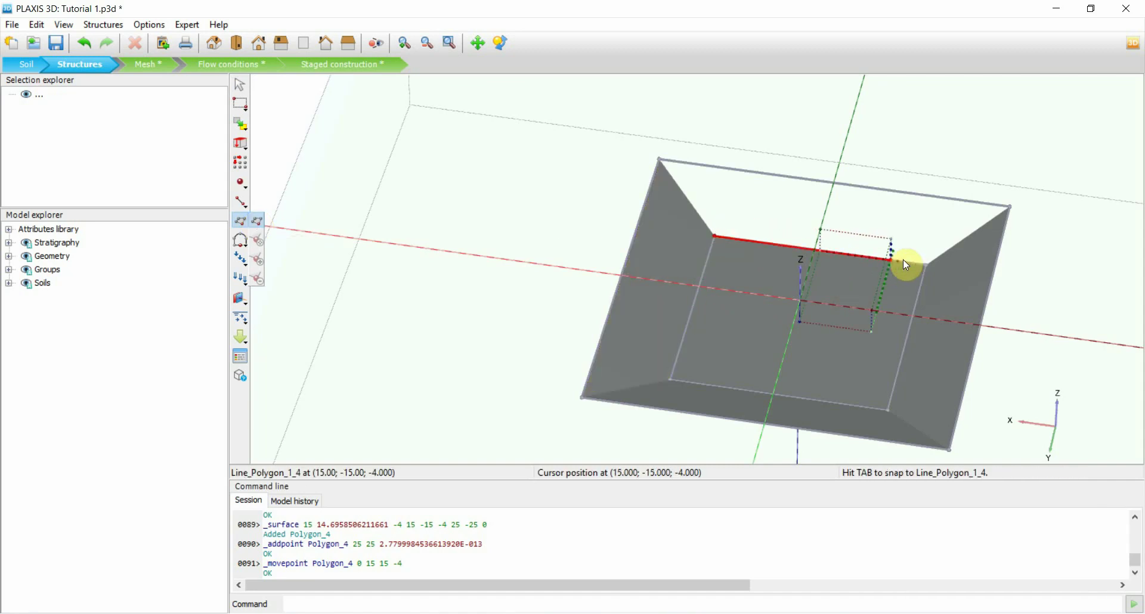
pyautogui.click(925, 265)
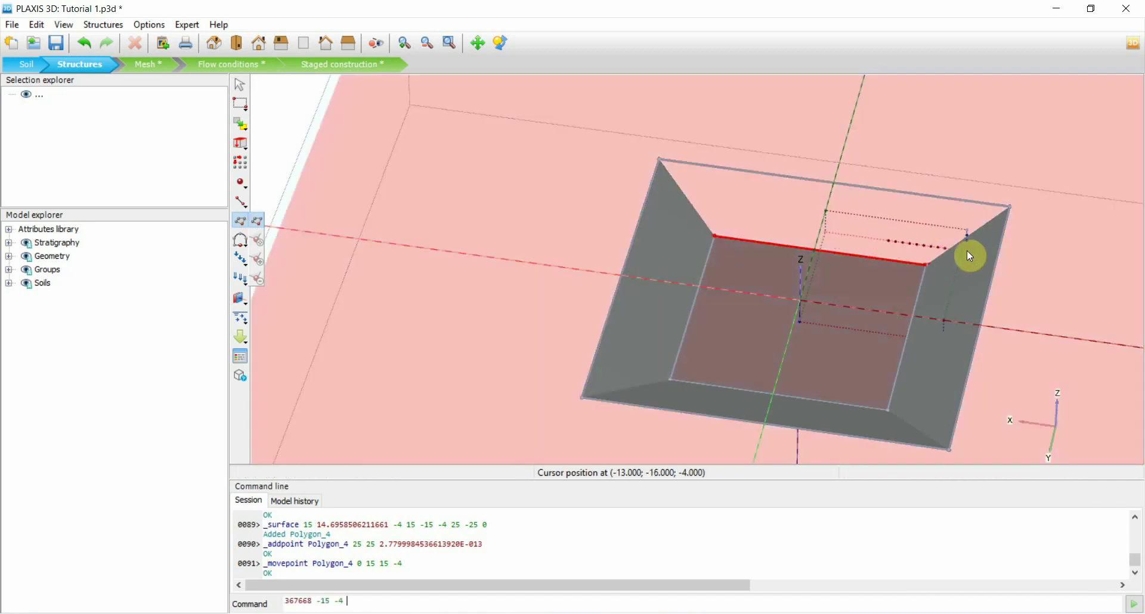
pyautogui.click(1011, 207)
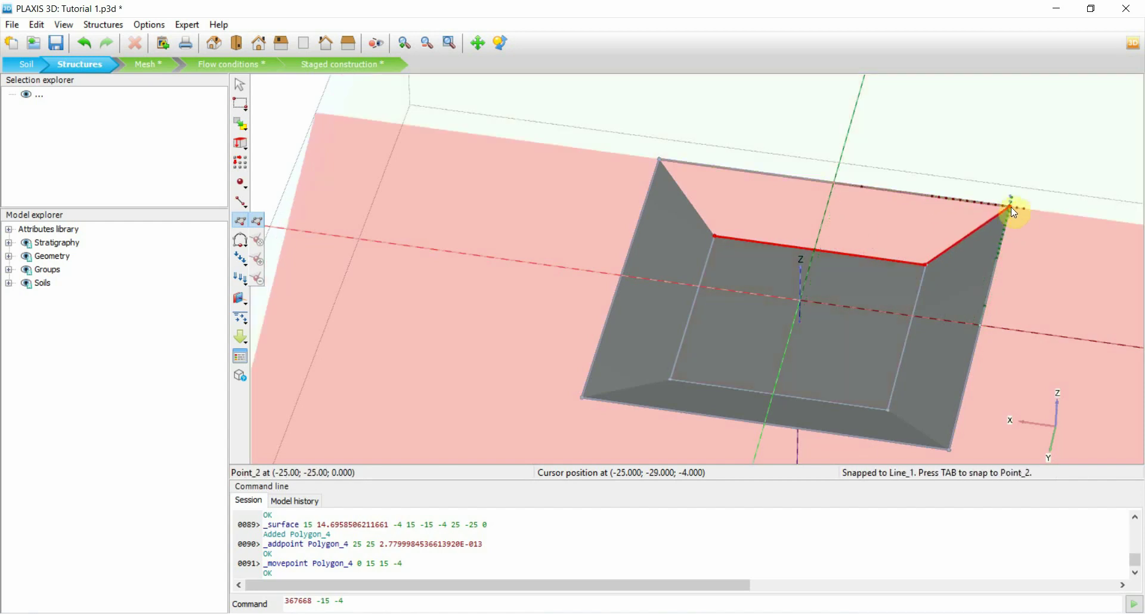
pyautogui.rightClick(1011, 208)
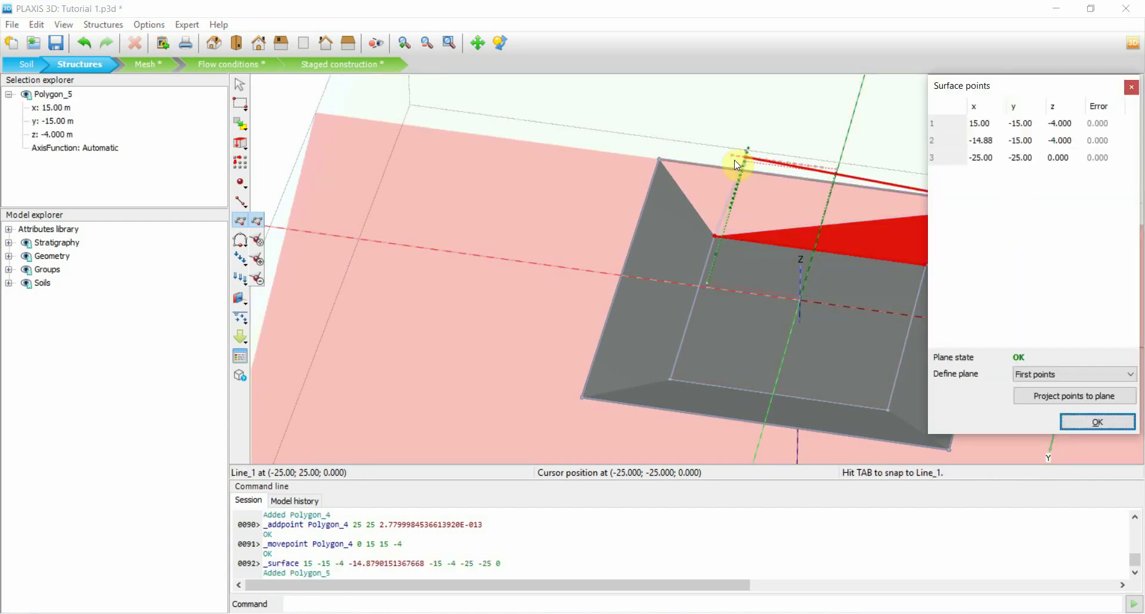
pyautogui.click(660, 159)
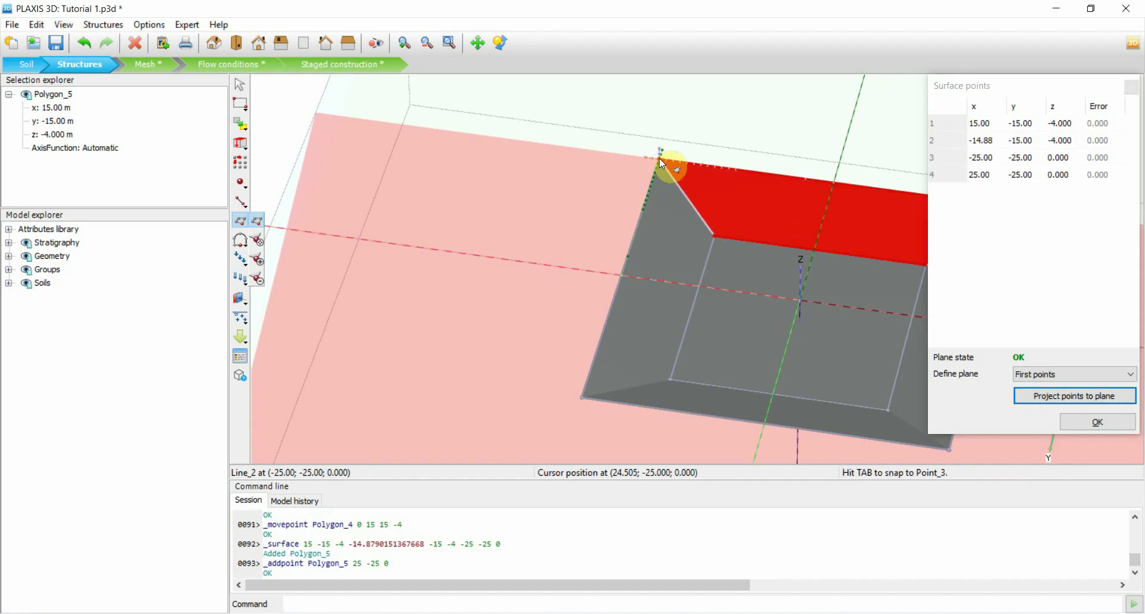
# - Set the x coordinate of the negative-Y slope surface's second point to -15 and finish the surface
pyautogui.doubleClick(983, 144)
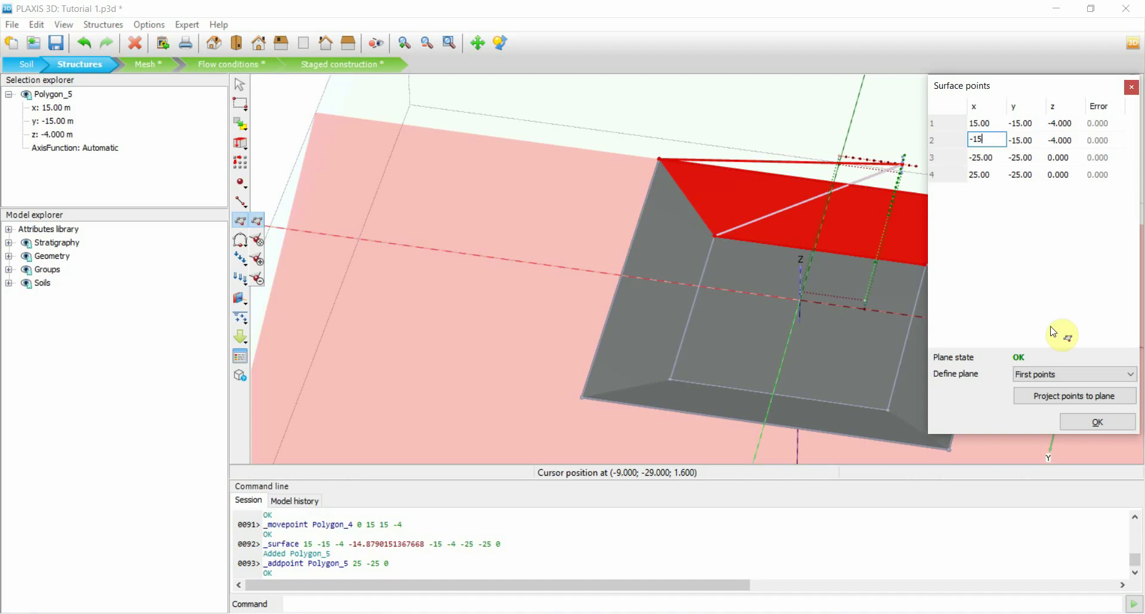
pyautogui.click(1082, 422)
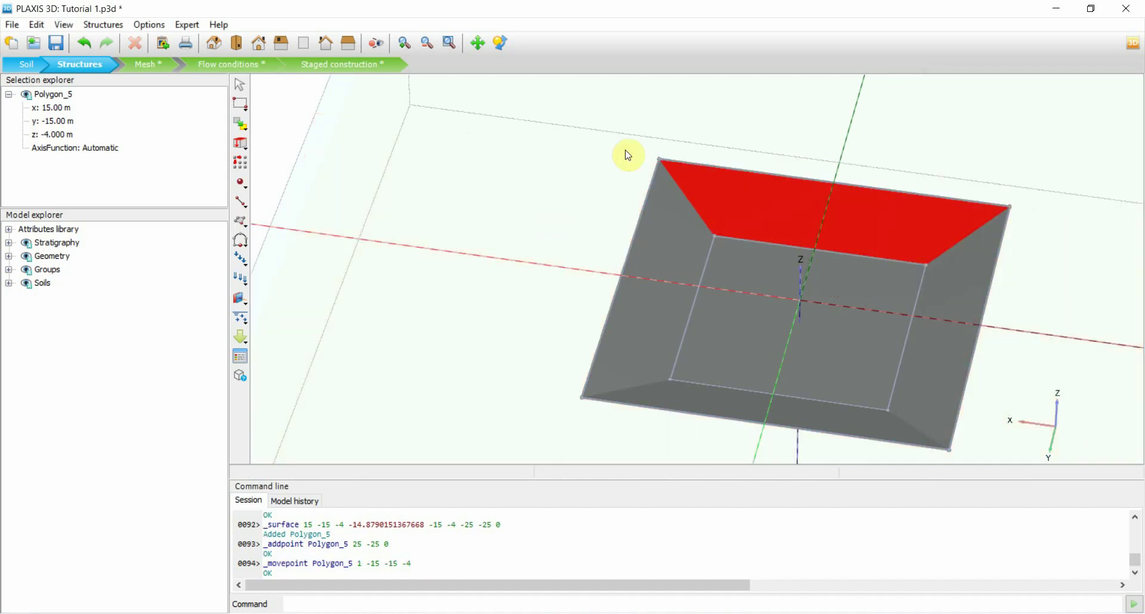
# - Switch to mesh mode and generate the mesh with Coarse element distribution and enhanced mesh refinements
pyautogui.scroll(-2, 614, 154)
pyautogui.click(214, 41)
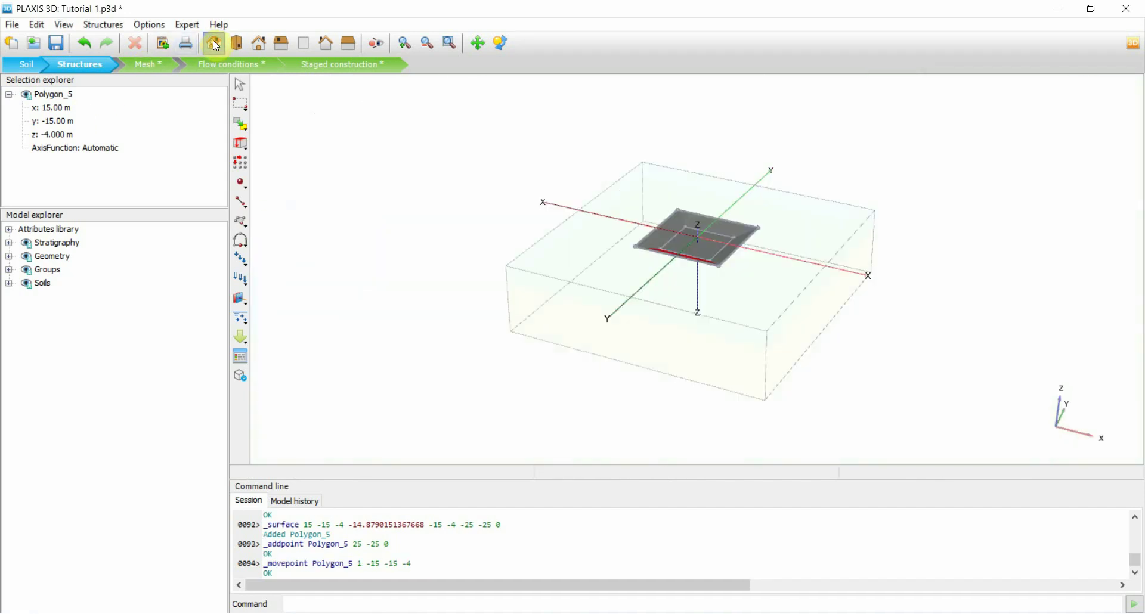
pyautogui.click(499, 43)
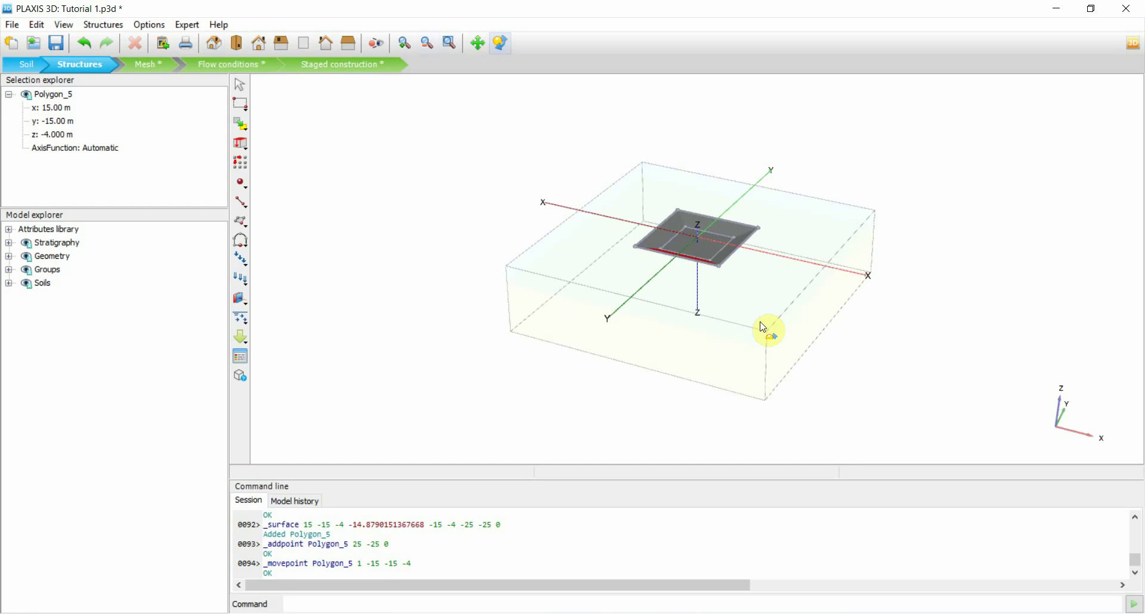
pyautogui.moveTo(764, 327); pyautogui.dragTo(616, 347)
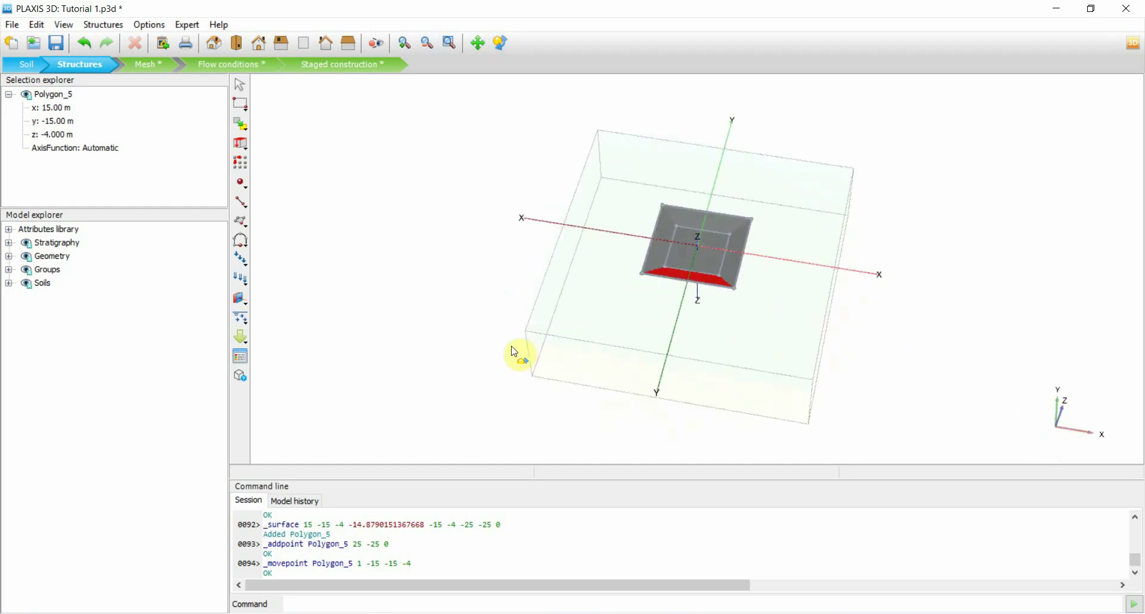
pyautogui.click(499, 234)
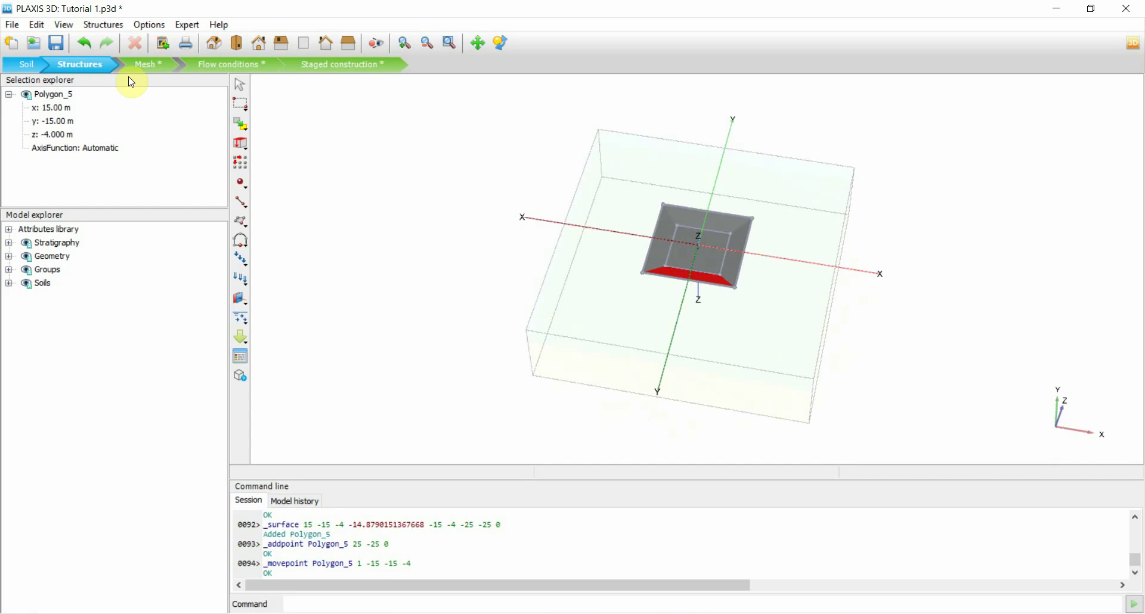
pyautogui.click(145, 65)
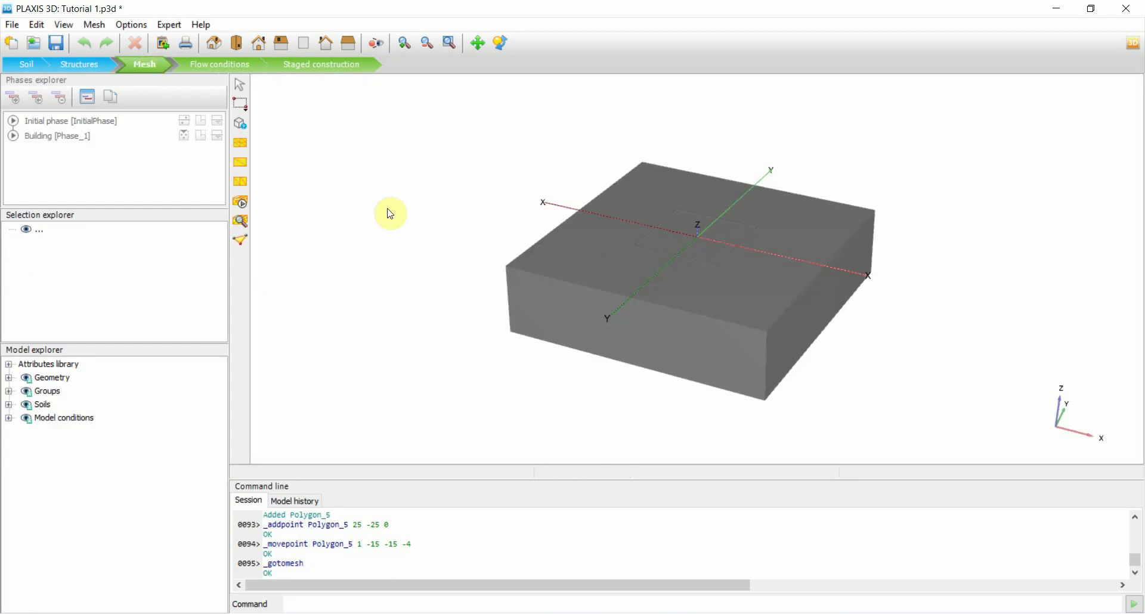
pyautogui.click(699, 254)
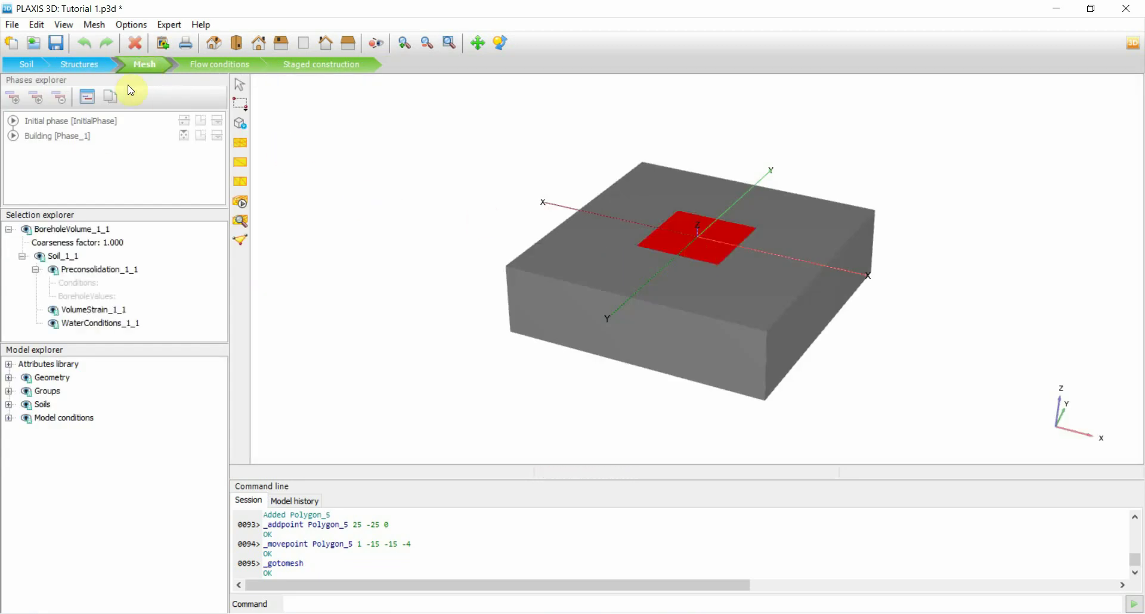
pyautogui.click(241, 203)
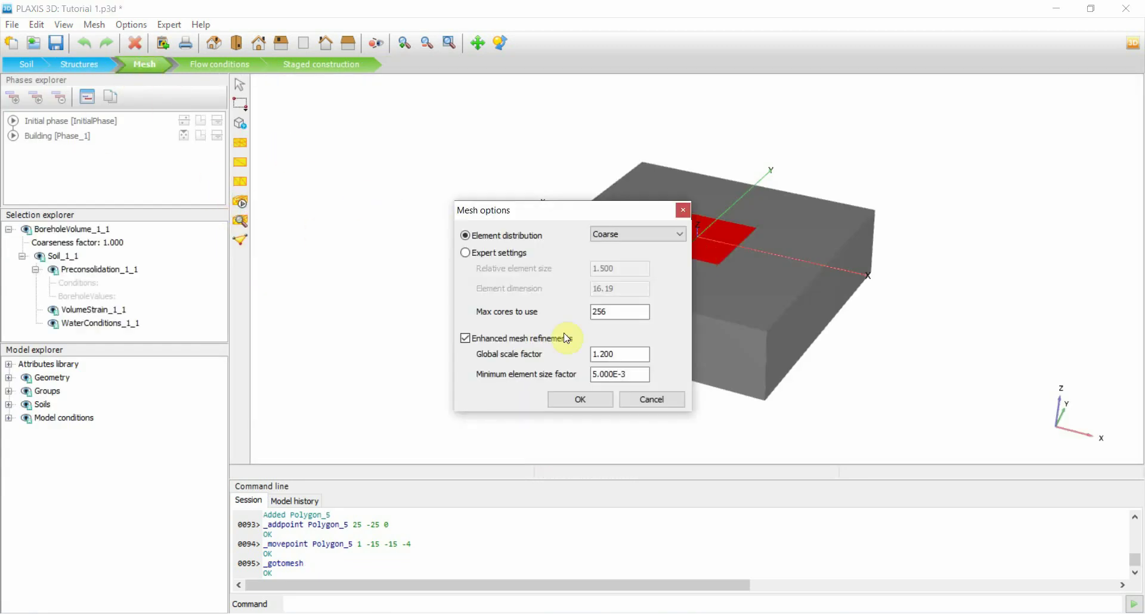
pyautogui.click(563, 401)
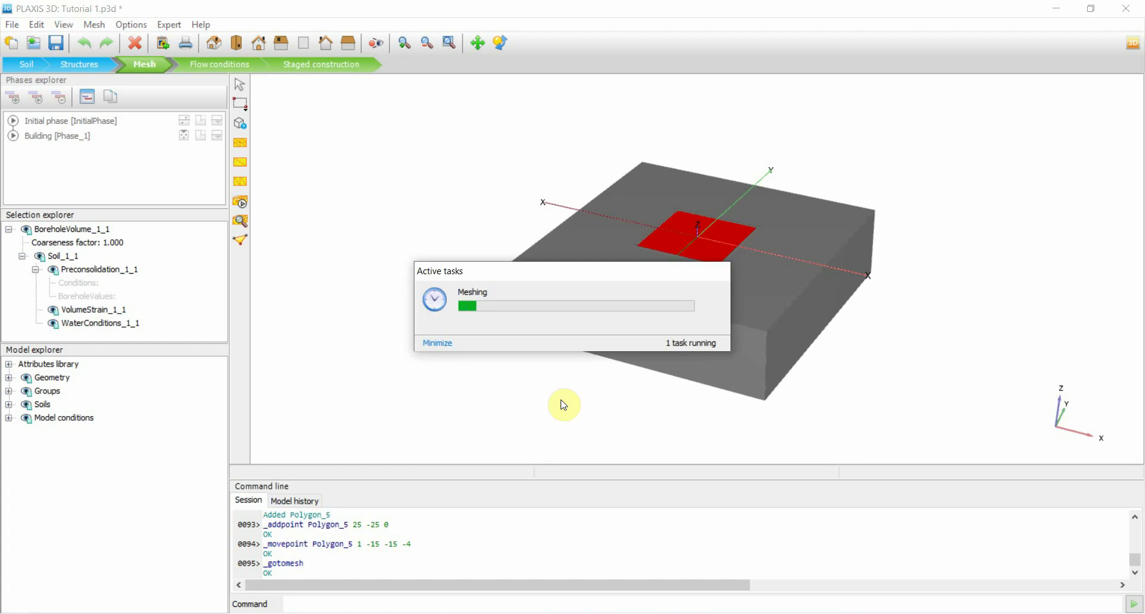
pyautogui.click(501, 43)
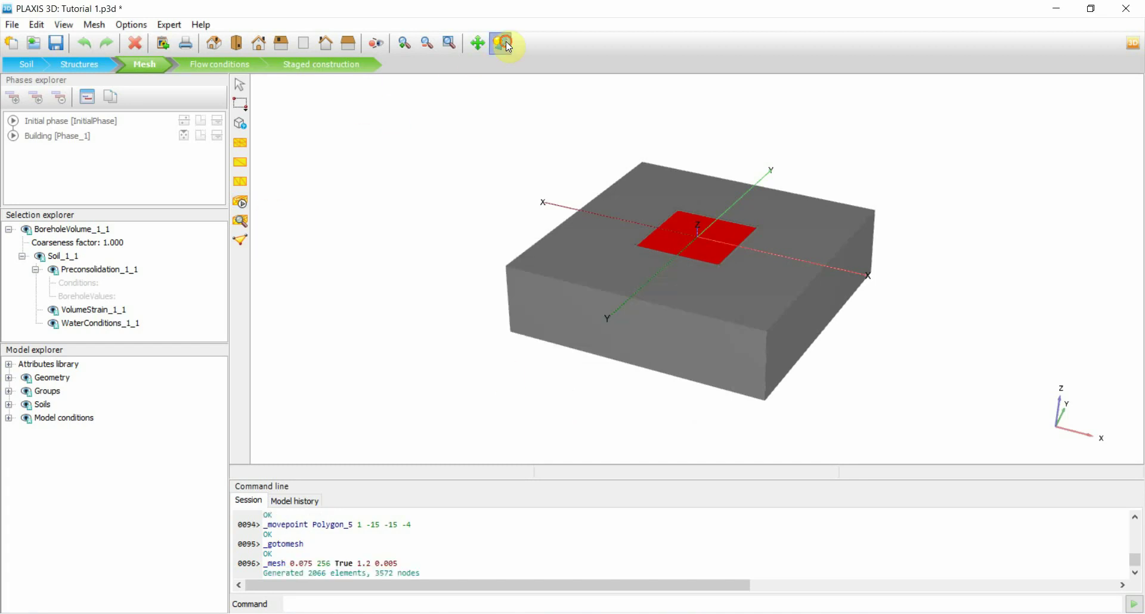
# - Move on from mesh mode through Flow conditions to Staged construction mode
pyautogui.moveTo(595, 333); pyautogui.dragTo(668, 363)
pyautogui.click(227, 62)
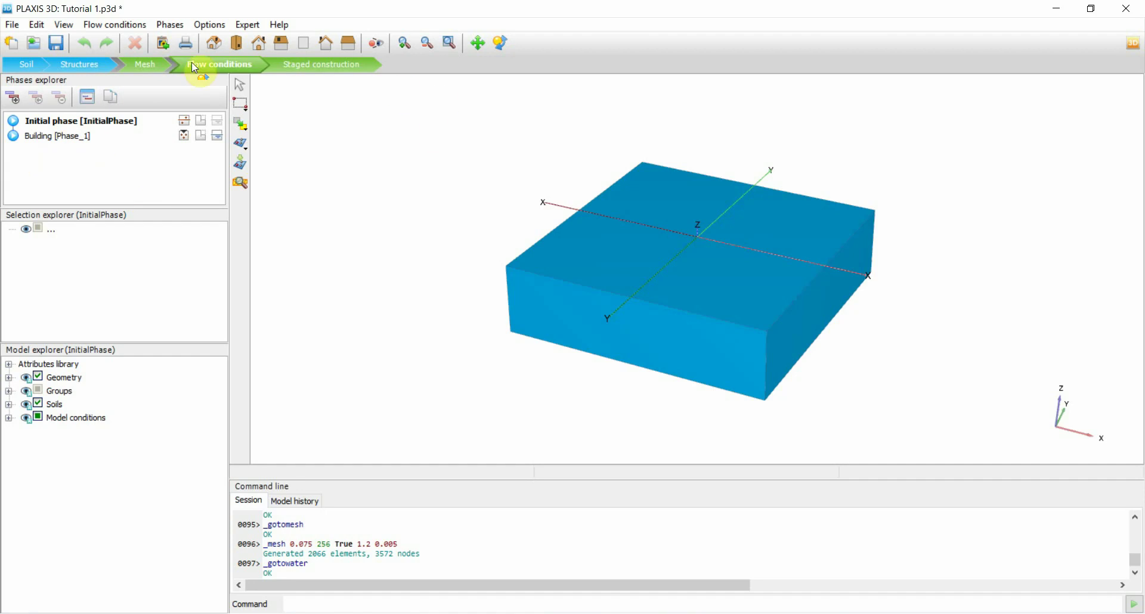
pyautogui.click(334, 68)
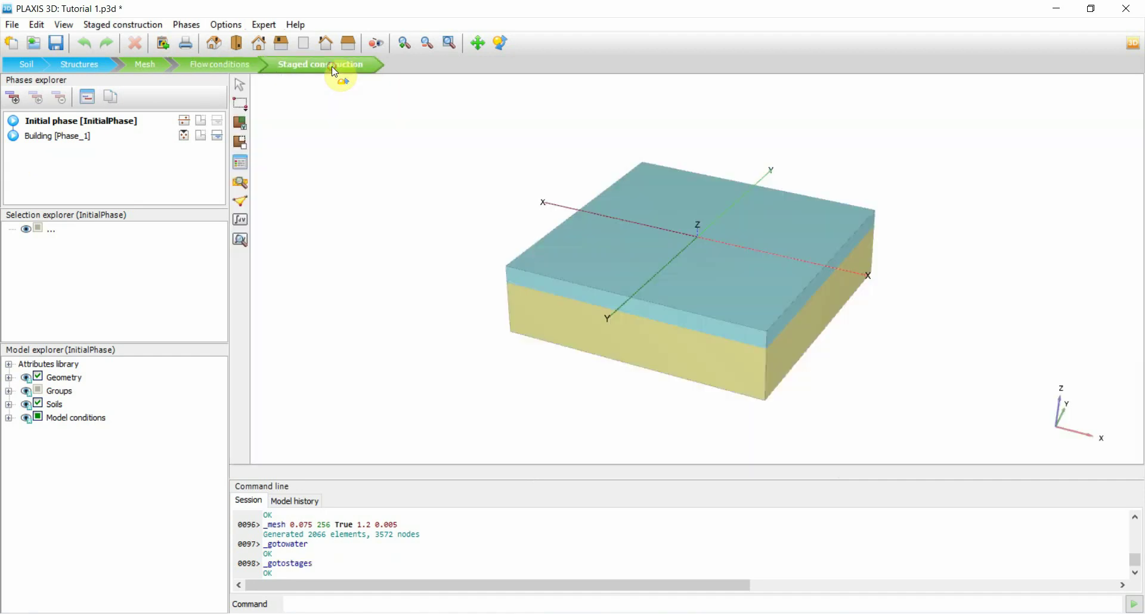
# - Select the excavation soil volume and explode the model view to examine how the pit sits within the upper soil layer
pyautogui.click(704, 252)
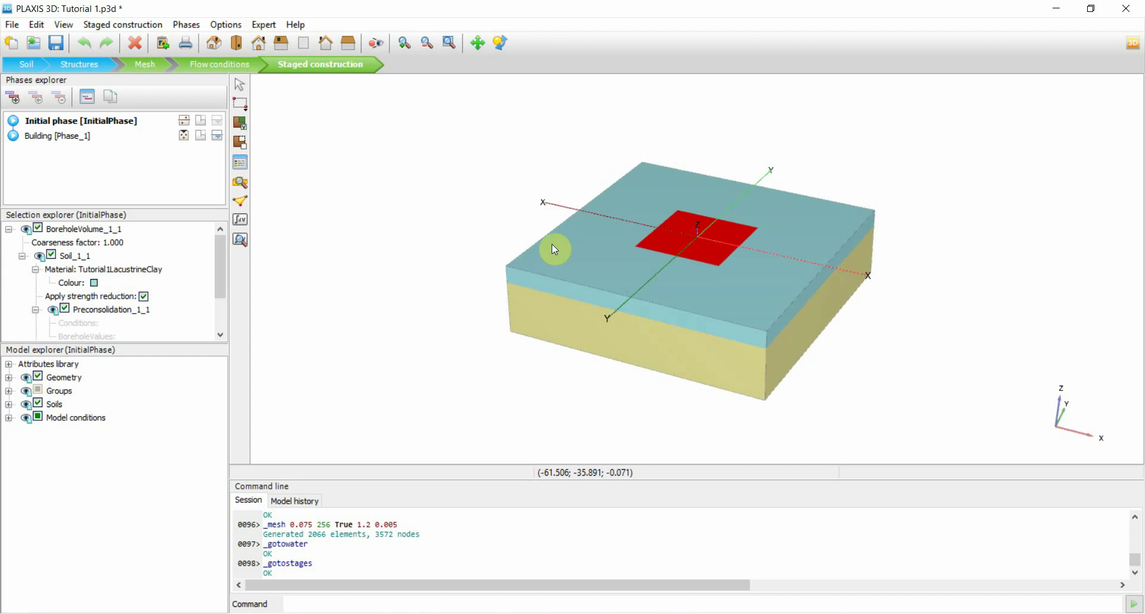
pyautogui.click(500, 43)
pyautogui.moveTo(599, 293); pyautogui.dragTo(519, 248)
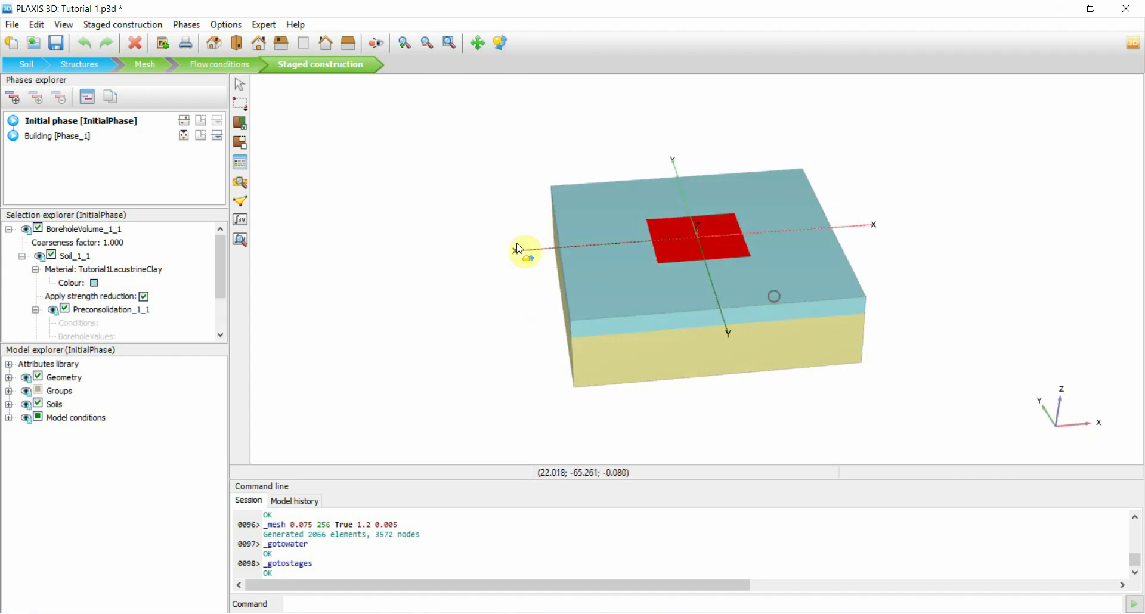
pyautogui.click(65, 26)
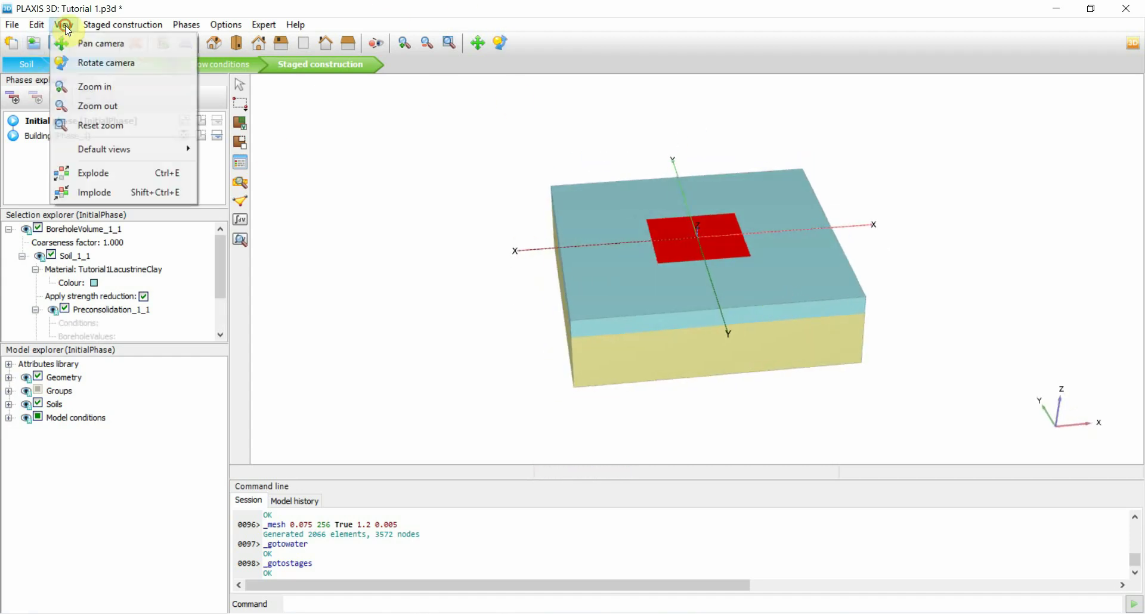
pyautogui.click(122, 173)
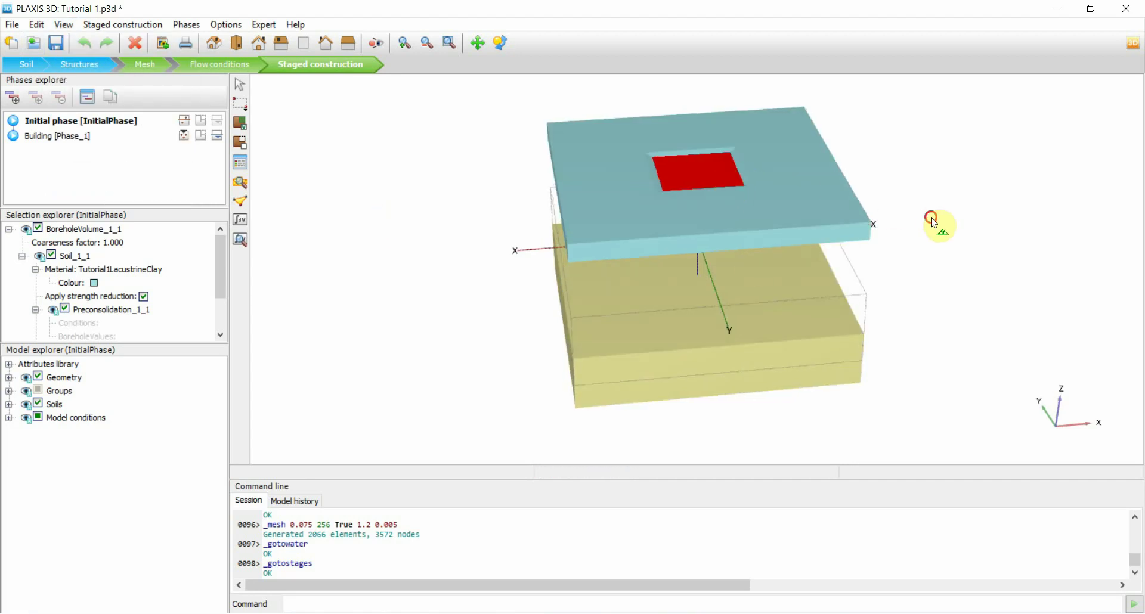
pyautogui.click(982, 292)
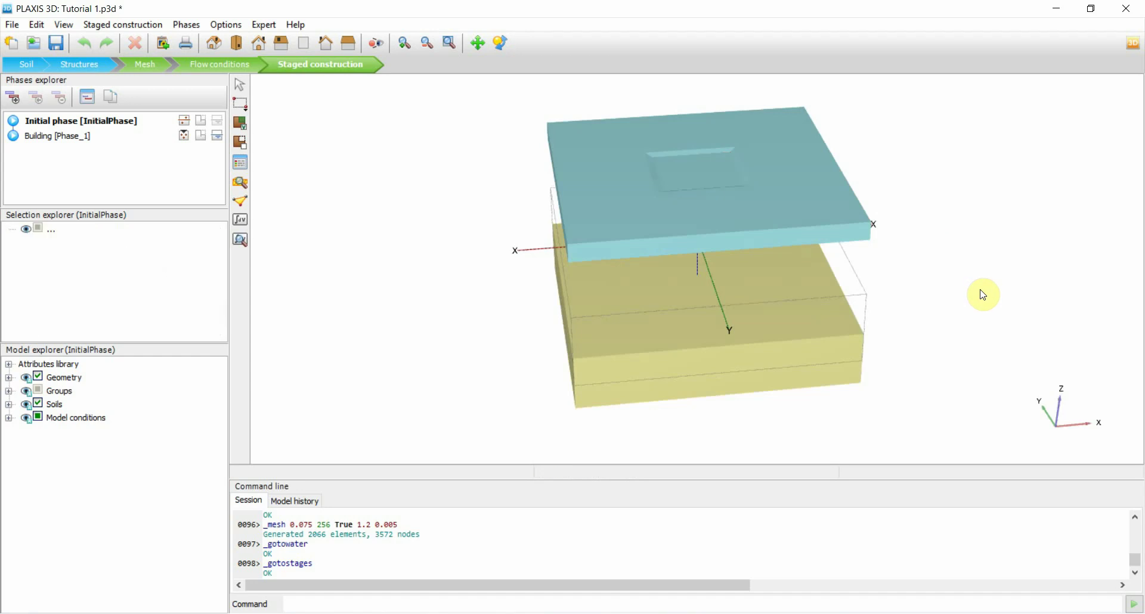
pyautogui.click(701, 174)
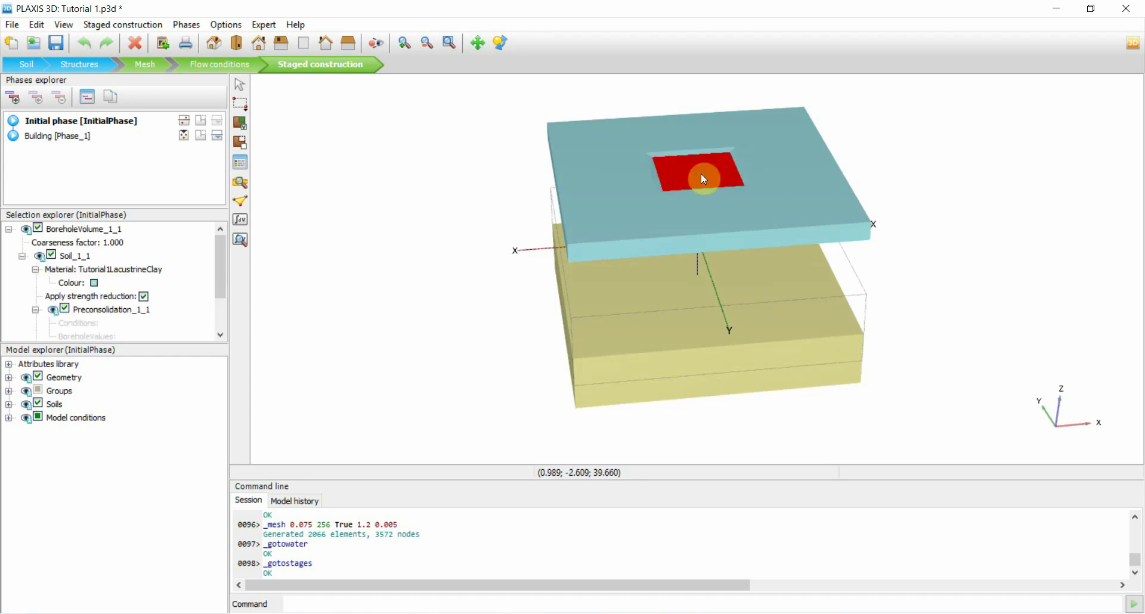
pyautogui.scroll(-3, 700, 173)
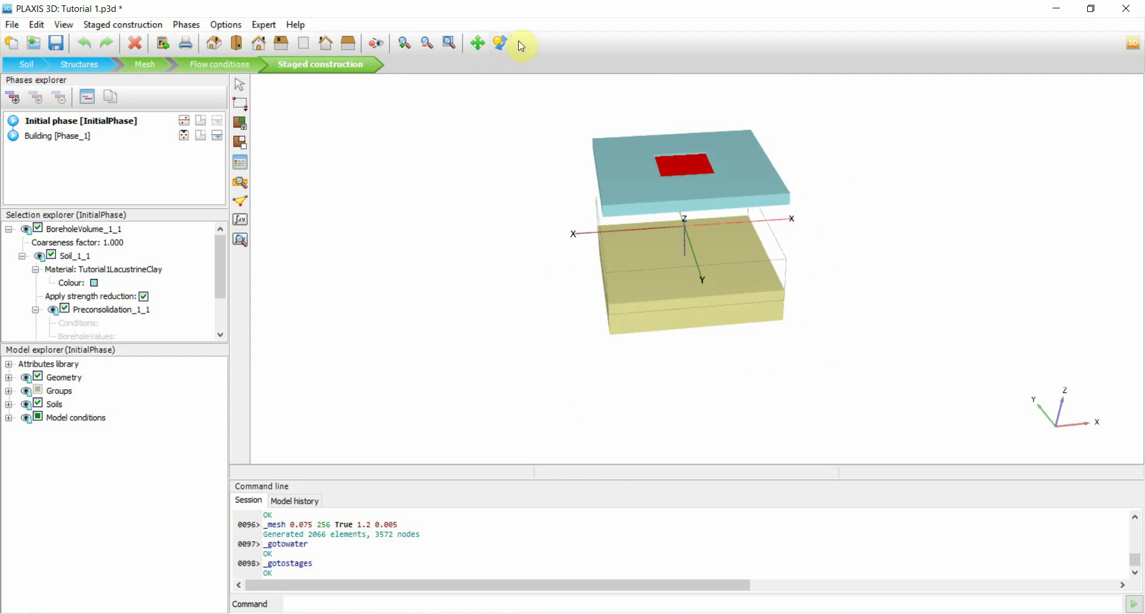
pyautogui.click(656, 304)
pyautogui.moveTo(656, 304); pyautogui.dragTo(601, 260, button='middle')
pyautogui.click(598, 199)
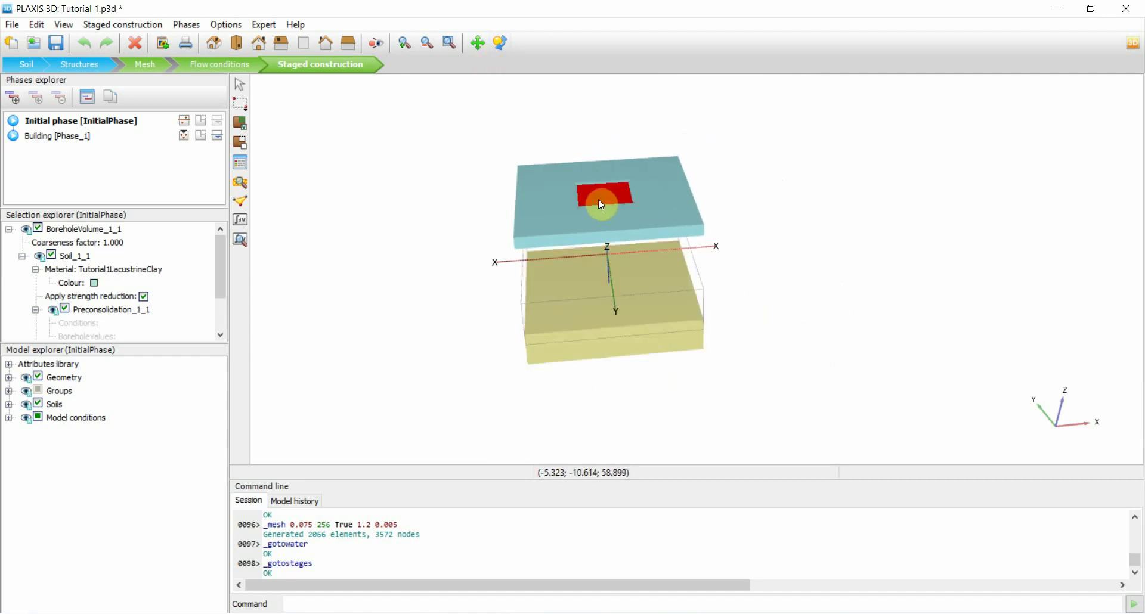
pyautogui.click(502, 45)
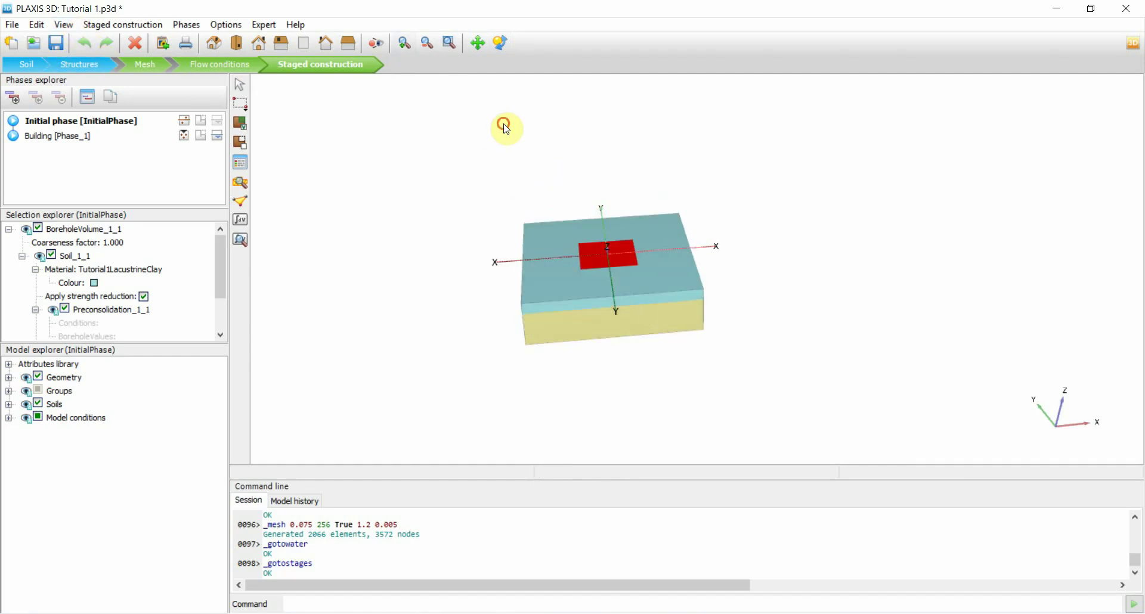
# - Deactivate the soil of the central excavation volume in the initial phase and clear the selection
pyautogui.click(503, 43)
pyautogui.moveTo(631, 328); pyautogui.dragTo(762, 422)
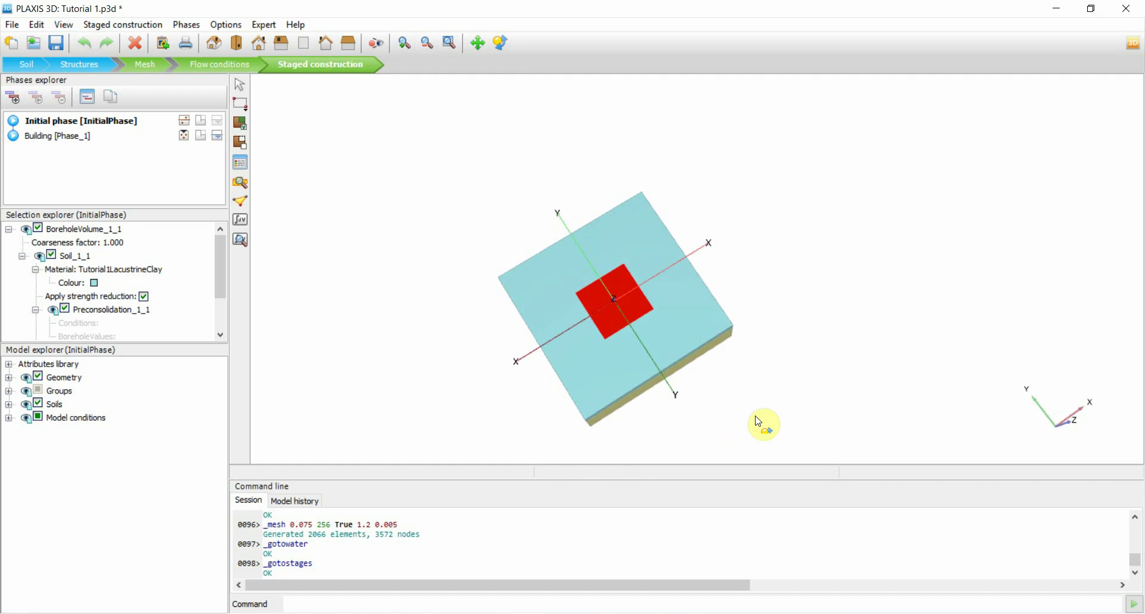
pyautogui.click(490, 212)
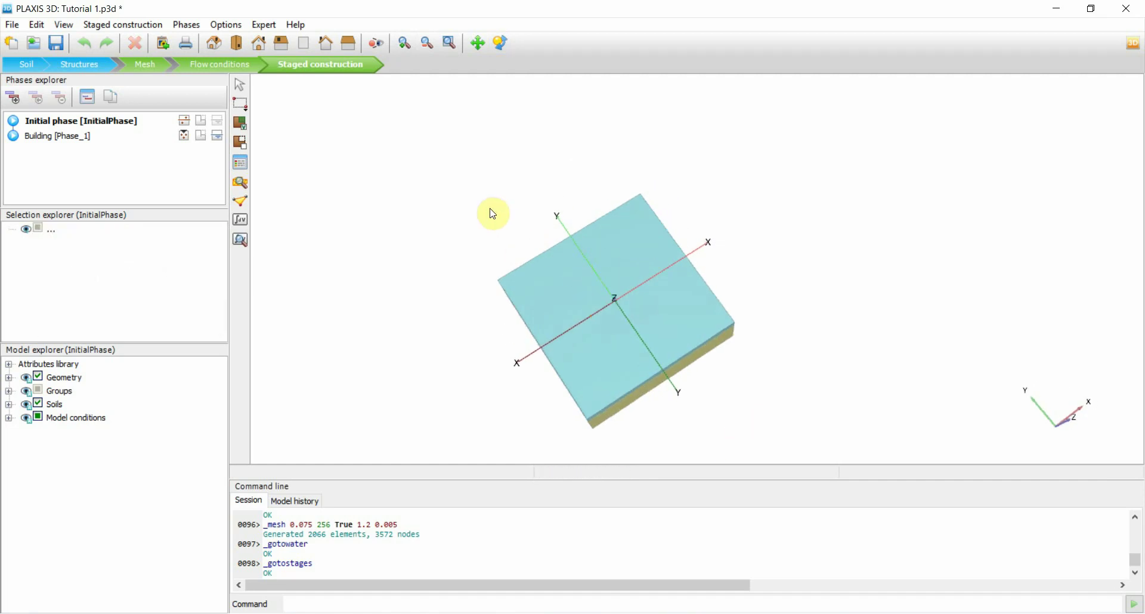
pyautogui.click(625, 322)
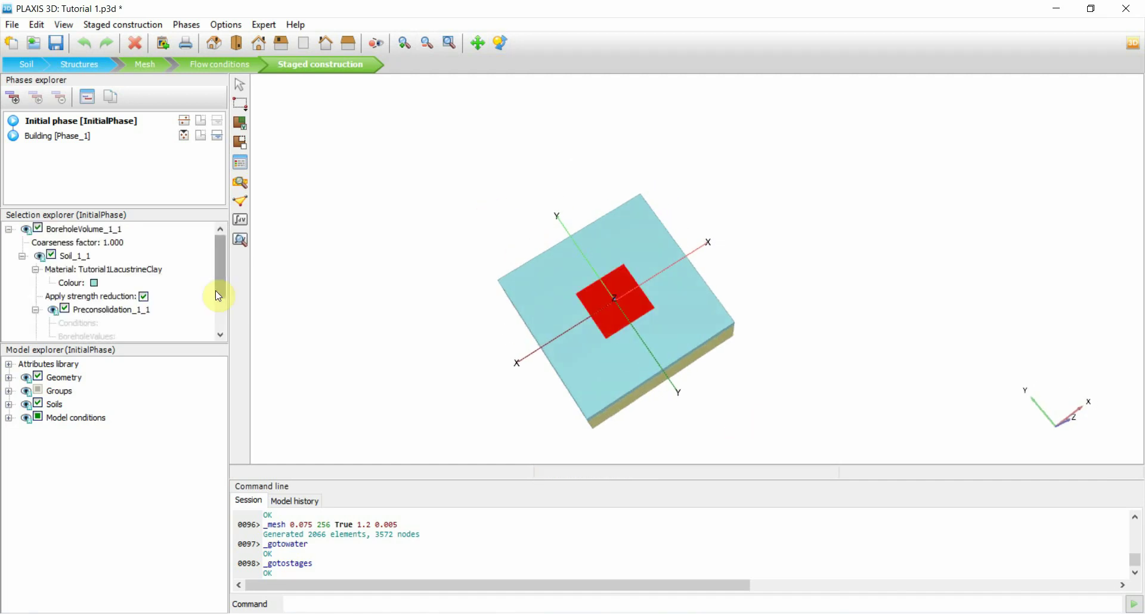
pyautogui.scroll(-3, 215, 312)
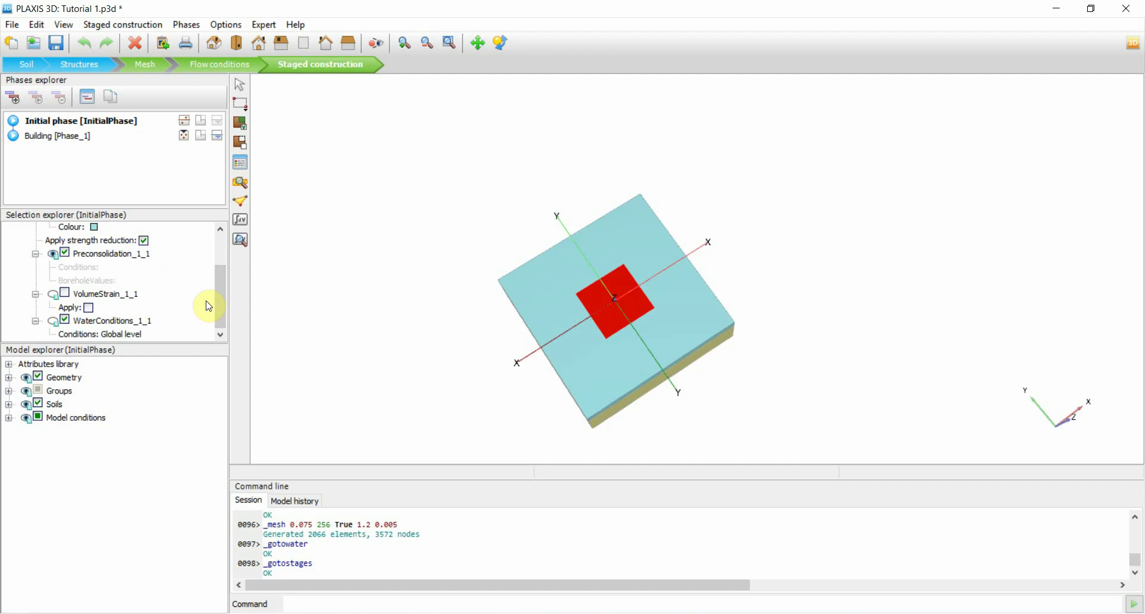
pyautogui.moveTo(221, 296); pyautogui.dragTo(224, 259)
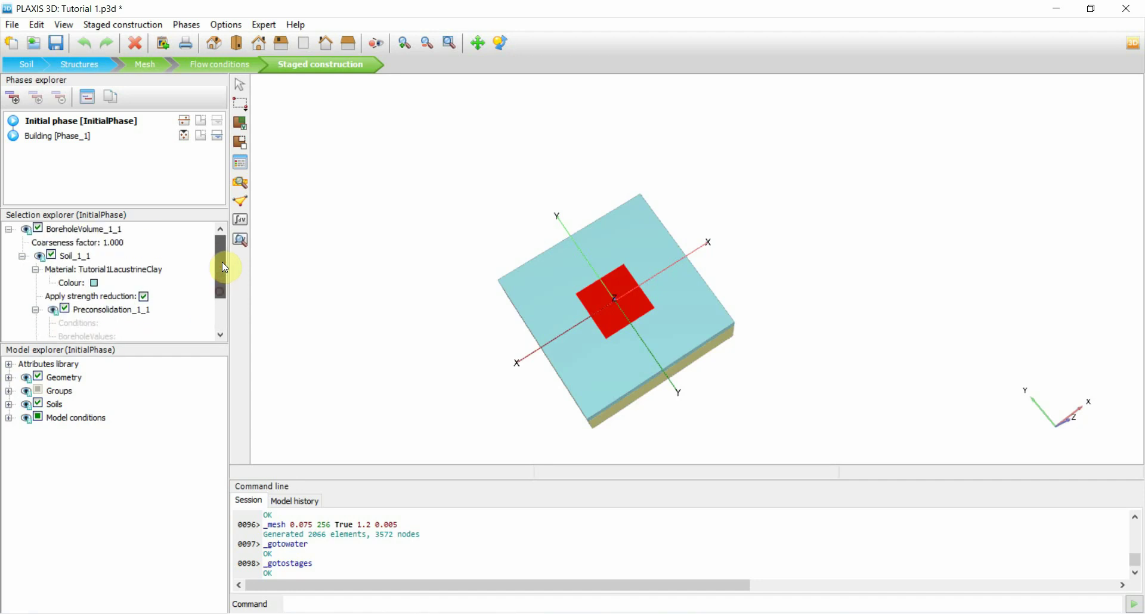
pyautogui.click(51, 256)
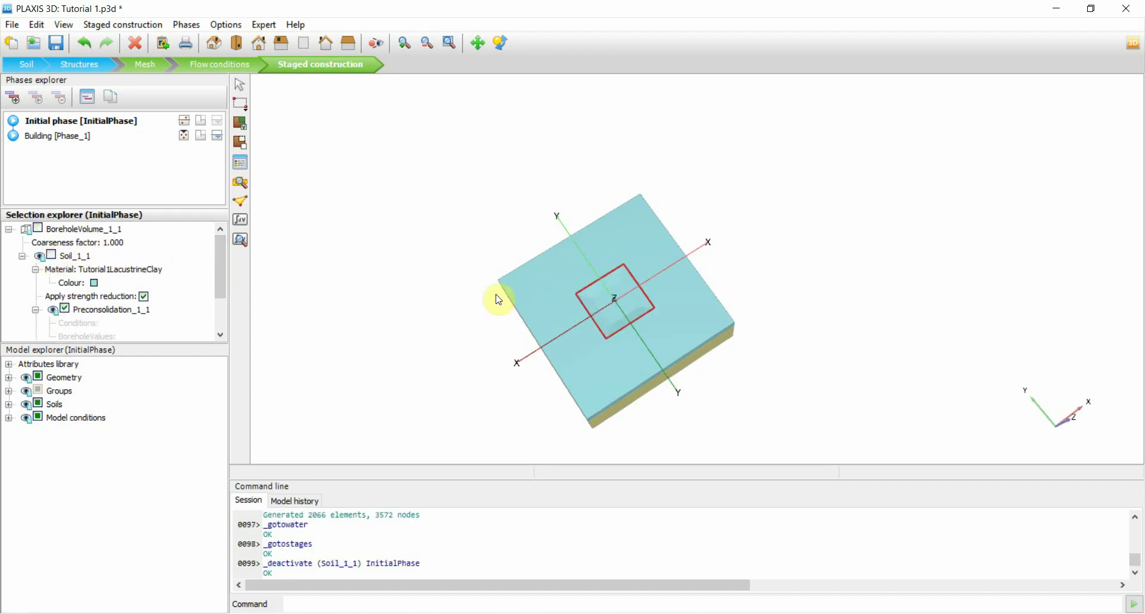
pyautogui.click(1026, 309)
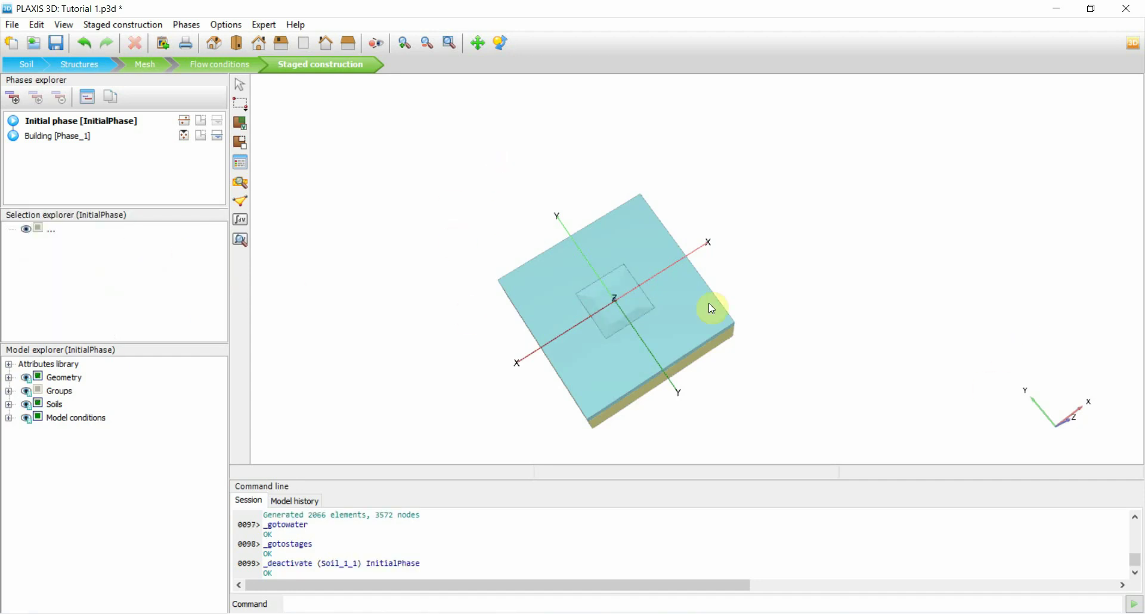
# - Examine the excavated pit's base and side slopes from several angles and up close
pyautogui.click(500, 45)
pyautogui.moveTo(562, 210); pyautogui.dragTo(700, 265)
pyautogui.scroll(5, 670, 288)
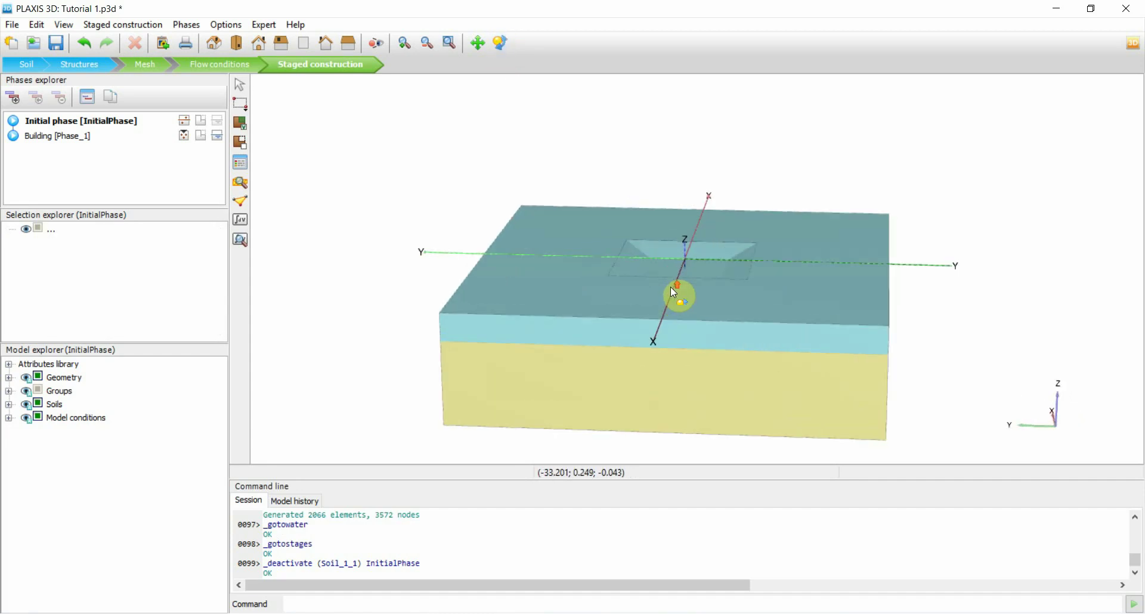
pyautogui.scroll(-2, 699, 271)
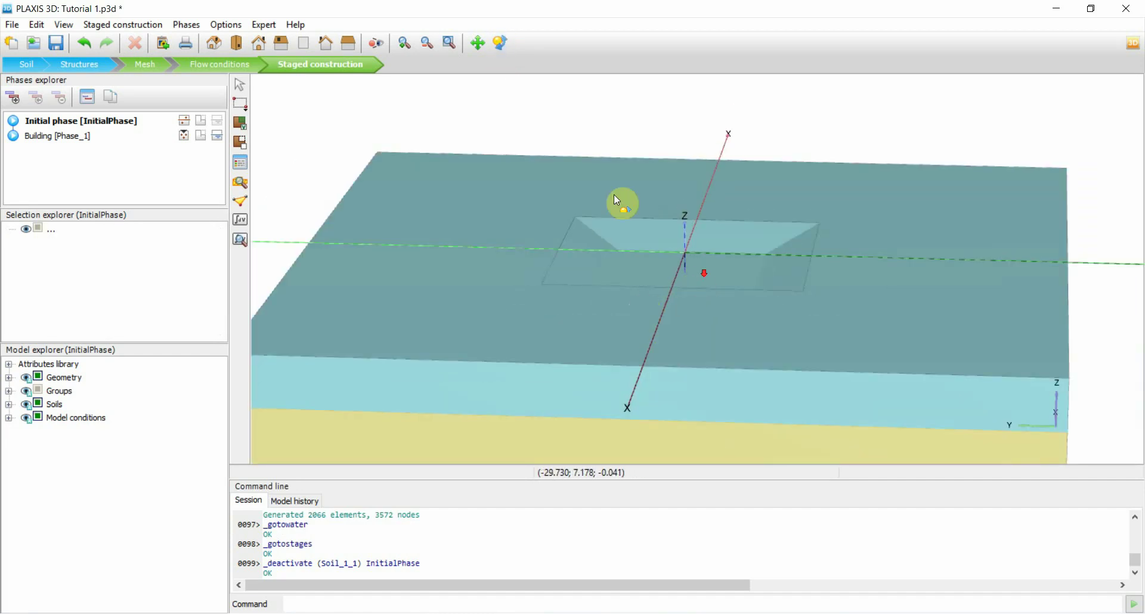
pyautogui.click(500, 44)
pyautogui.moveTo(537, 179); pyautogui.dragTo(562, 325)
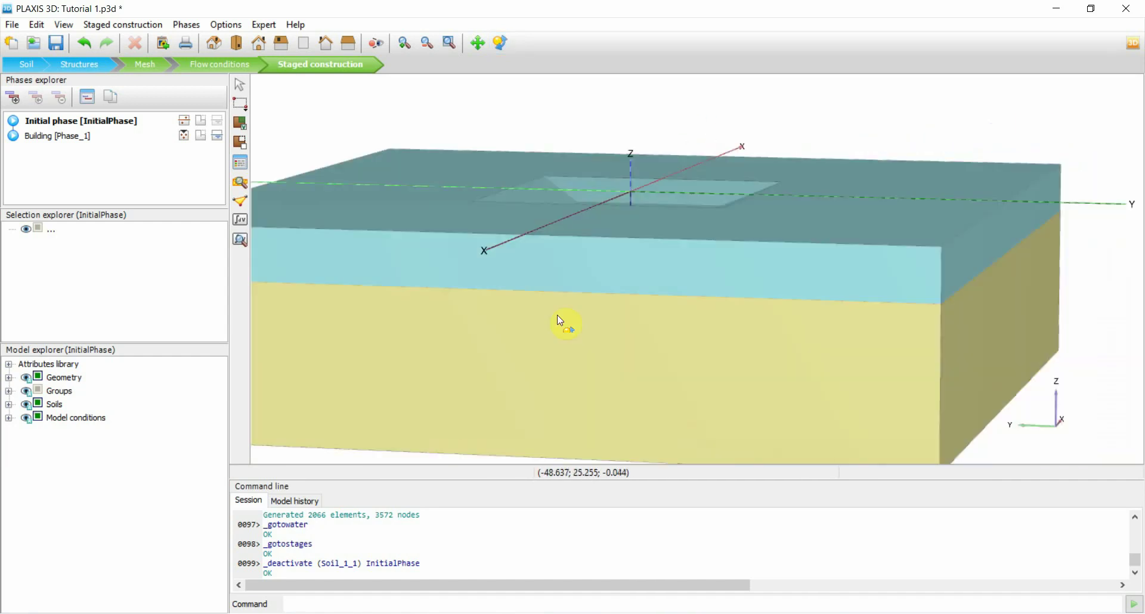
pyautogui.scroll(3, 475, 290)
pyautogui.moveTo(452, 334); pyautogui.dragTo(445, 101)
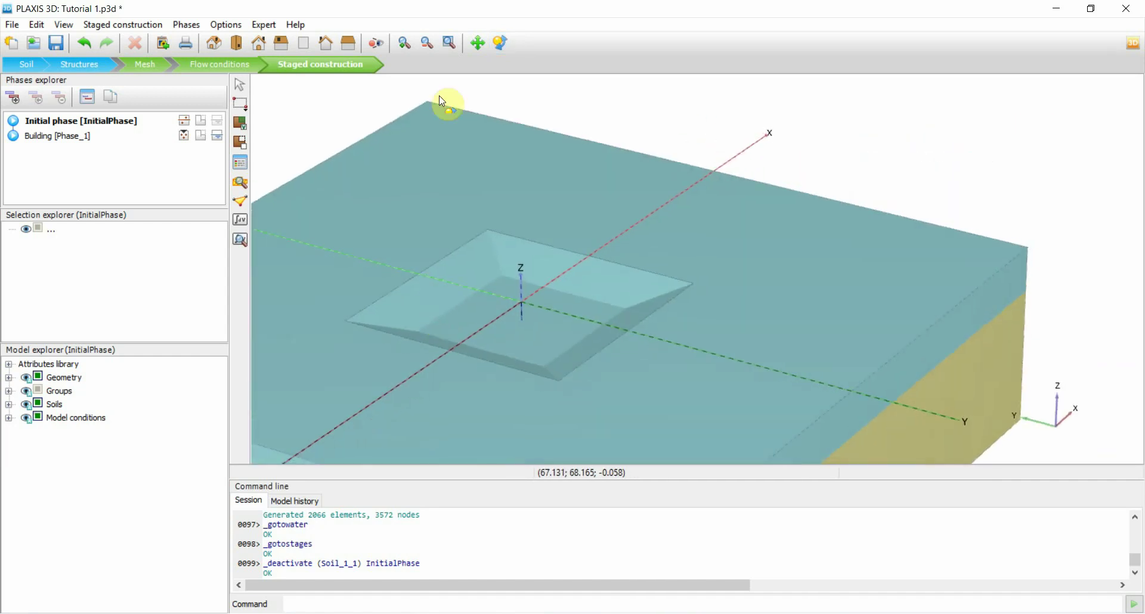
pyautogui.click(501, 43)
pyautogui.scroll(-2, 679, 244)
pyautogui.moveTo(678, 245); pyautogui.dragTo(649, 235)
pyautogui.scroll(5, 591, 225)
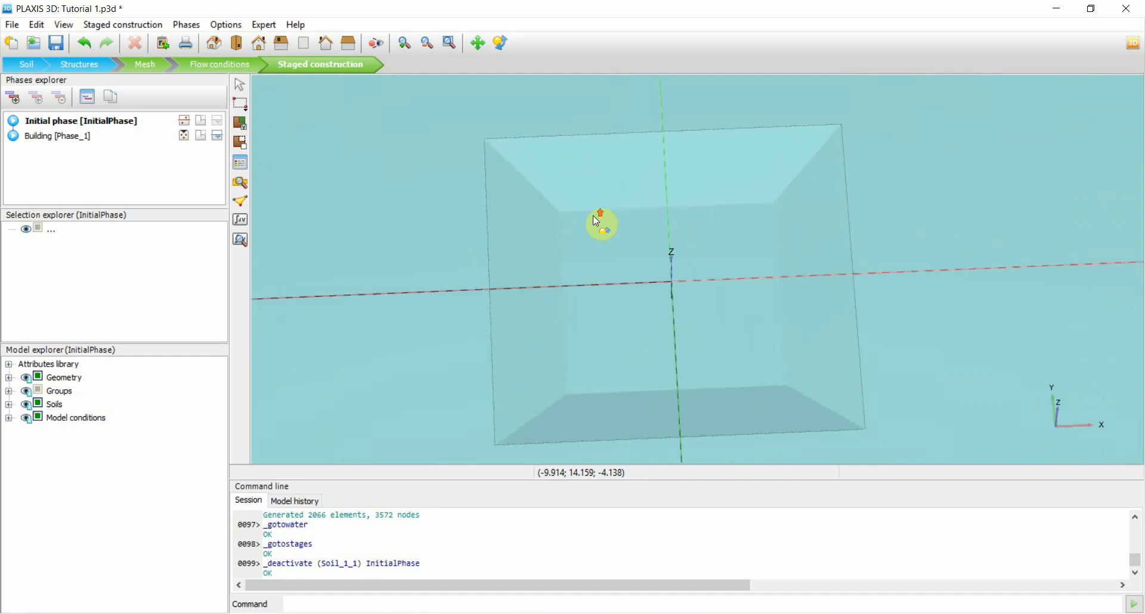
pyautogui.scroll(-3, 636, 226)
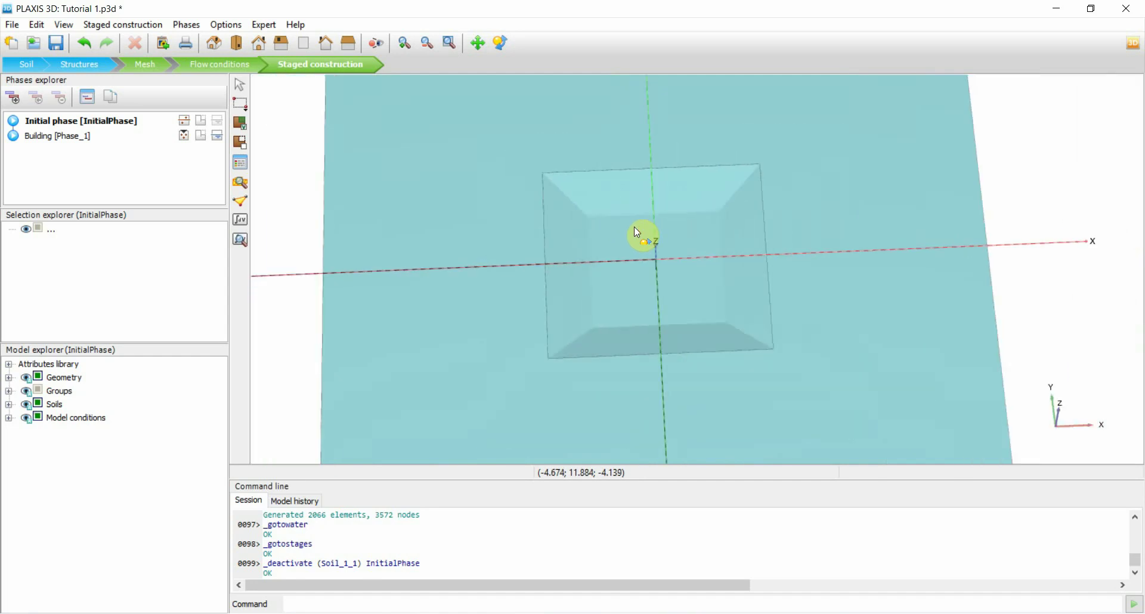